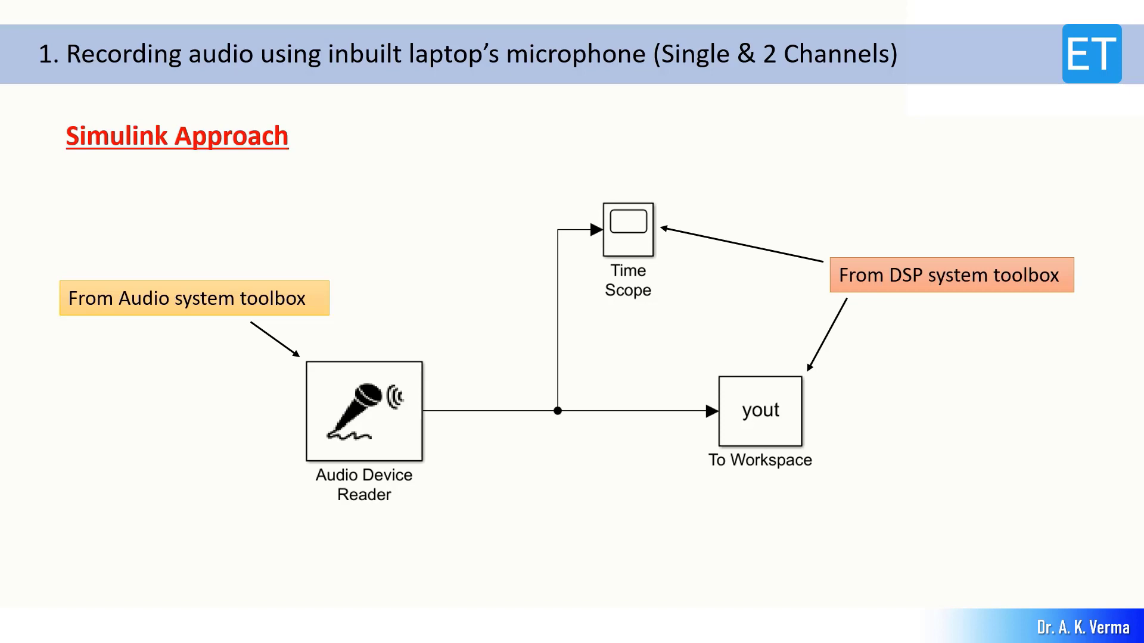
Switch to MATLAB, launch Simulink and create a blank model in a maximized window.
{"action": "key", "text": "super+Tab"}
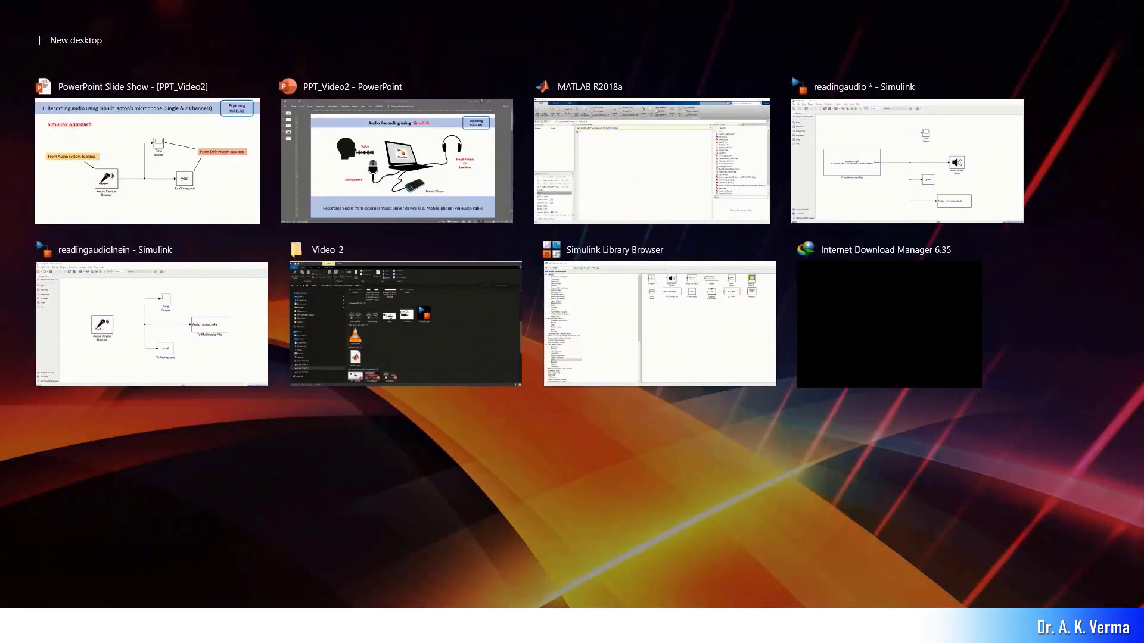
{"action": "key", "text": "Return"}
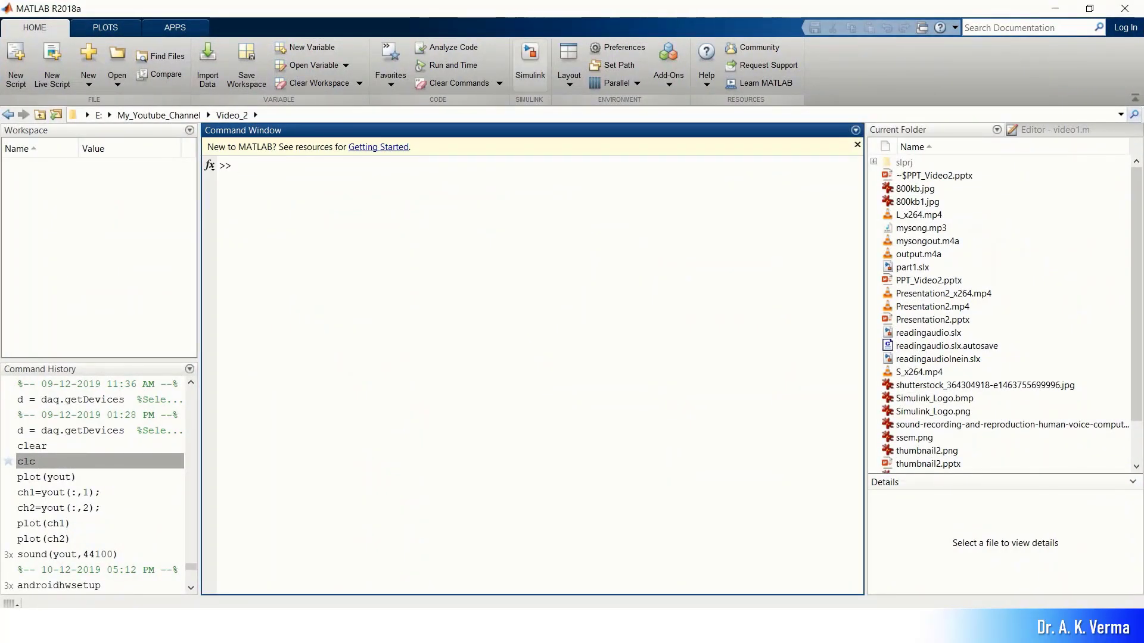
{"action": "left_click", "coordinate": [530, 64]}
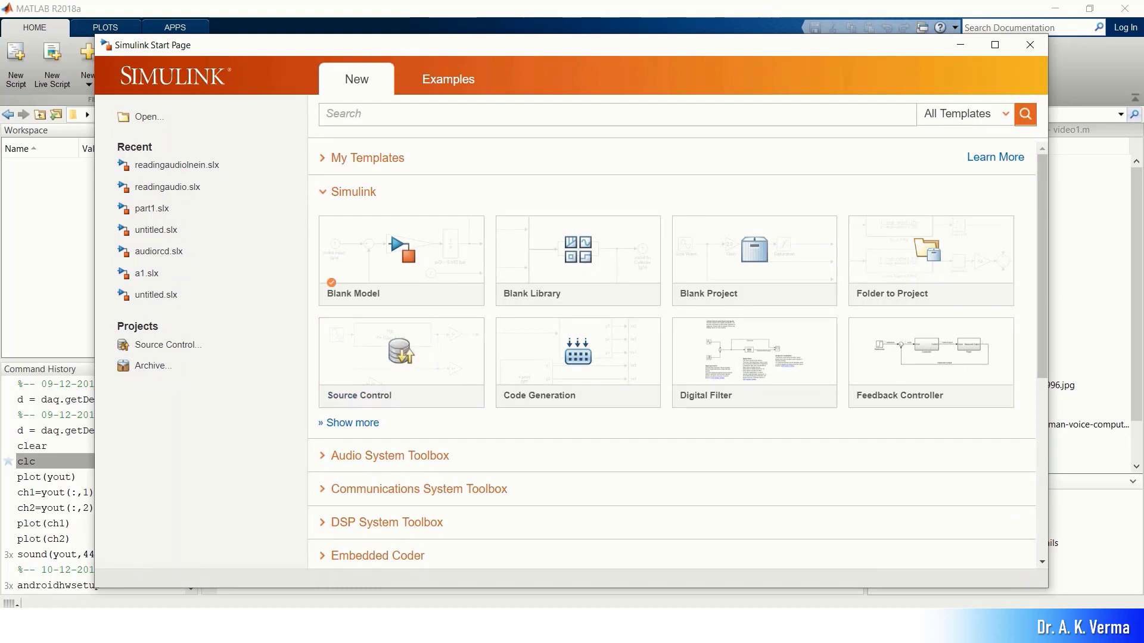
{"action": "left_click", "coordinate": [401, 250]}
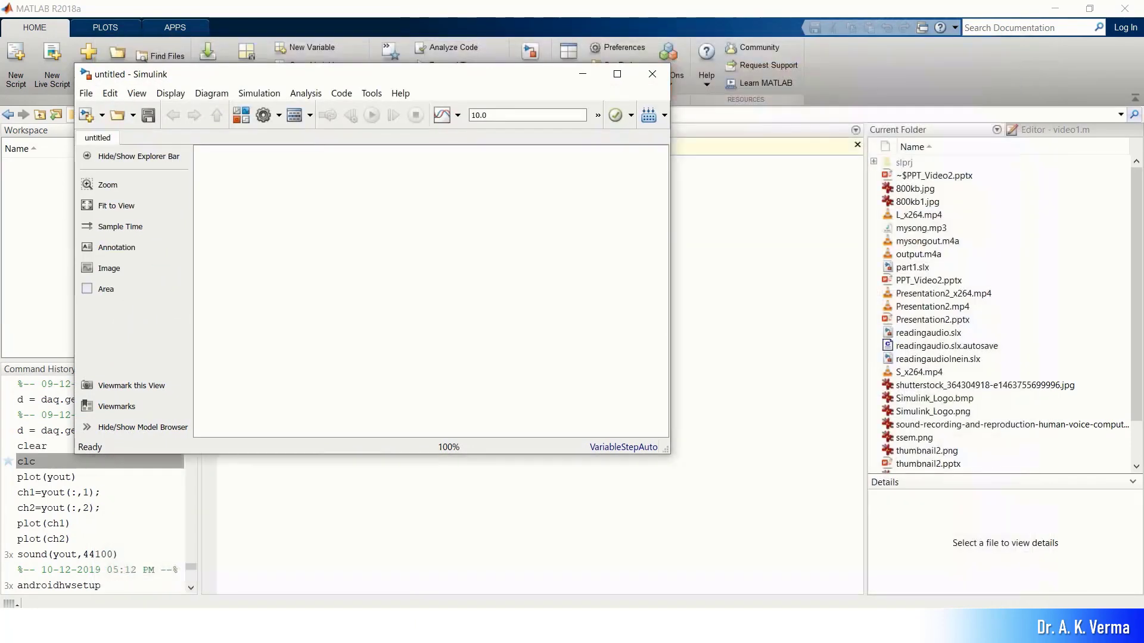
{"action": "left_click", "coordinate": [618, 74]}
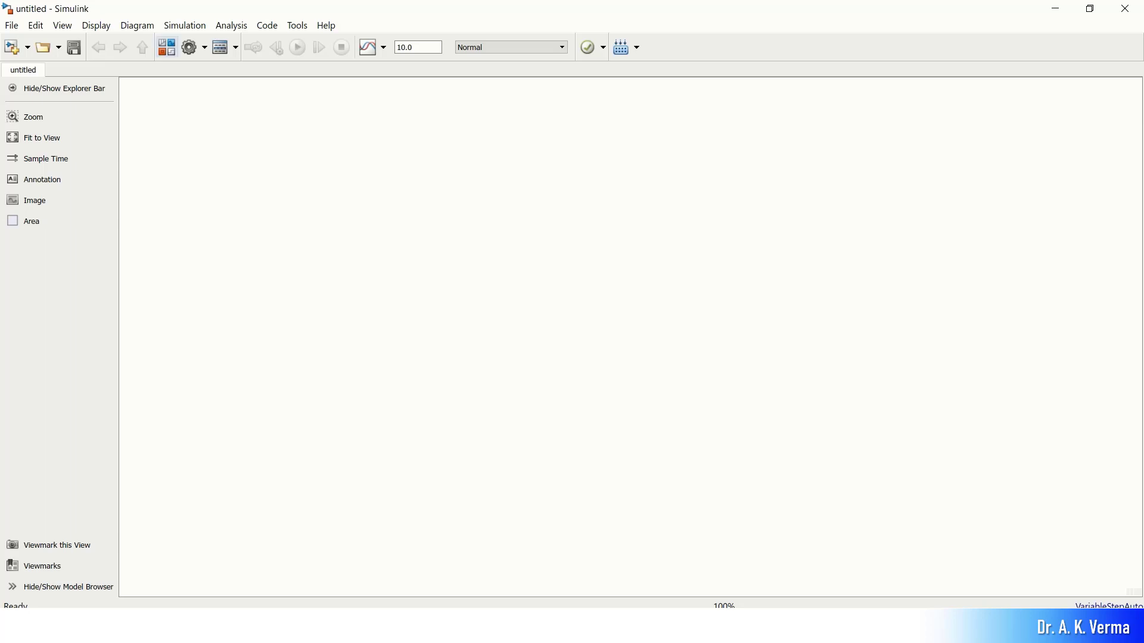
Add an Audio Device Reader block from the Audio System Toolbox sources library to the untitled model.
{"action": "left_click", "coordinate": [167, 47]}
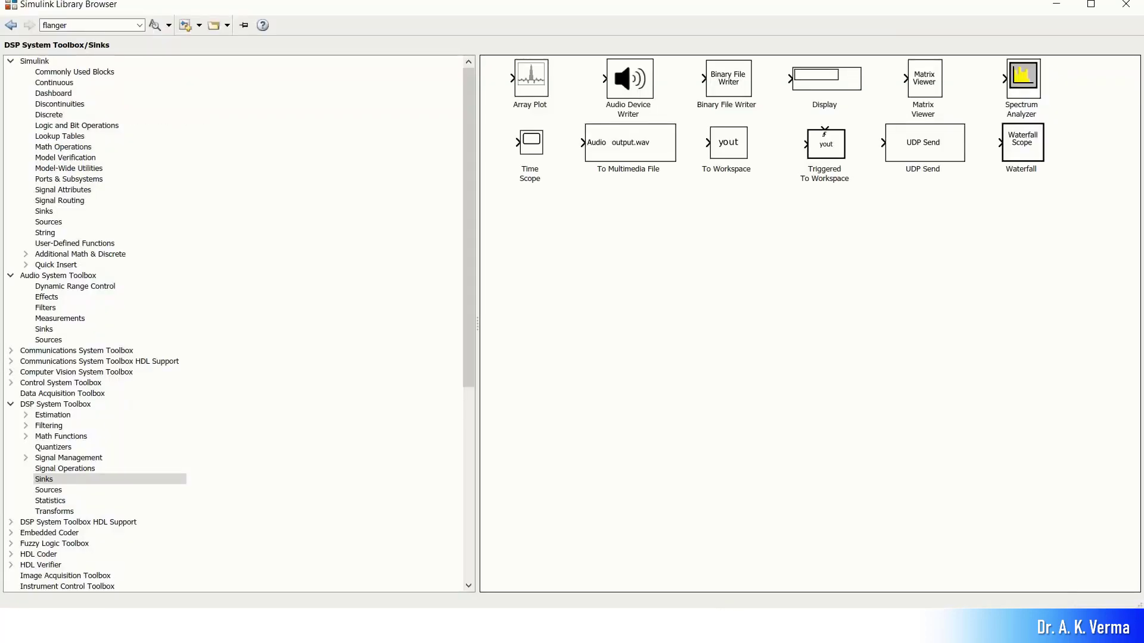
{"action": "left_click", "coordinate": [59, 275]}
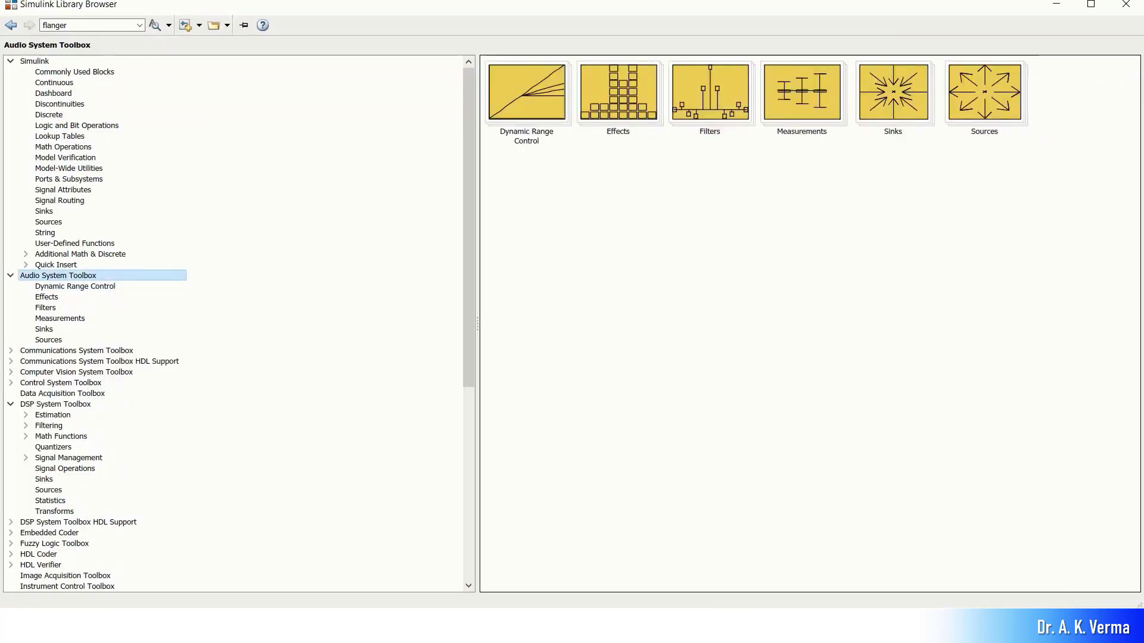
{"action": "left_click", "coordinate": [49, 340]}
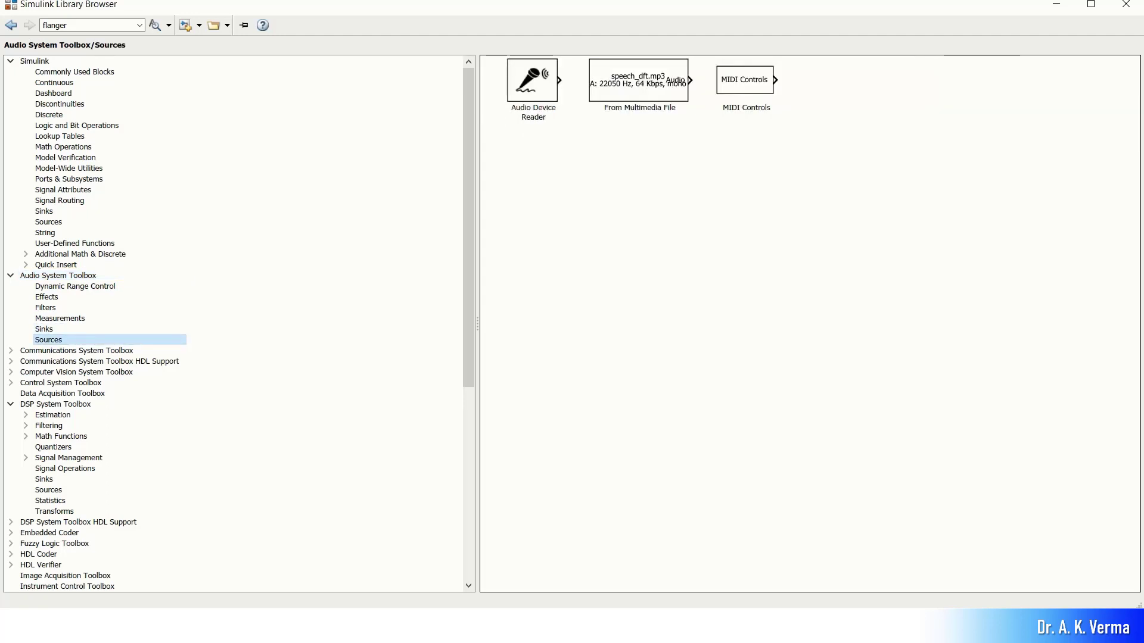
{"action": "right_click", "coordinate": [530, 78]}
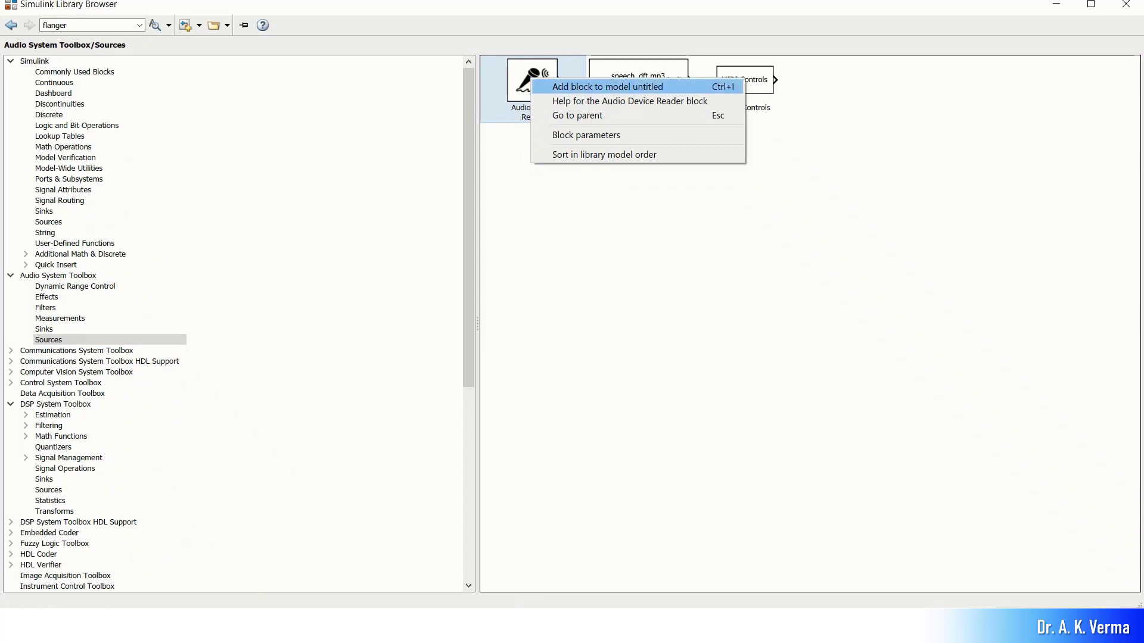
{"action": "left_click", "coordinate": [607, 87]}
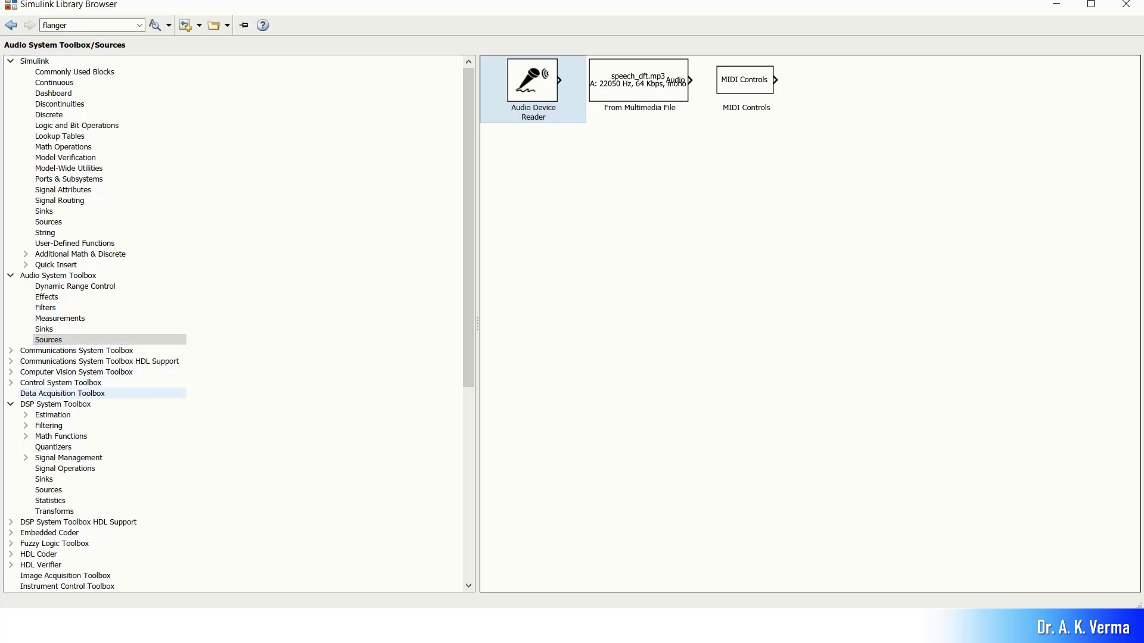
Add a Time Scope block from the DSP System Toolbox sinks library to the untitled model.
{"action": "left_click", "coordinate": [55, 404]}
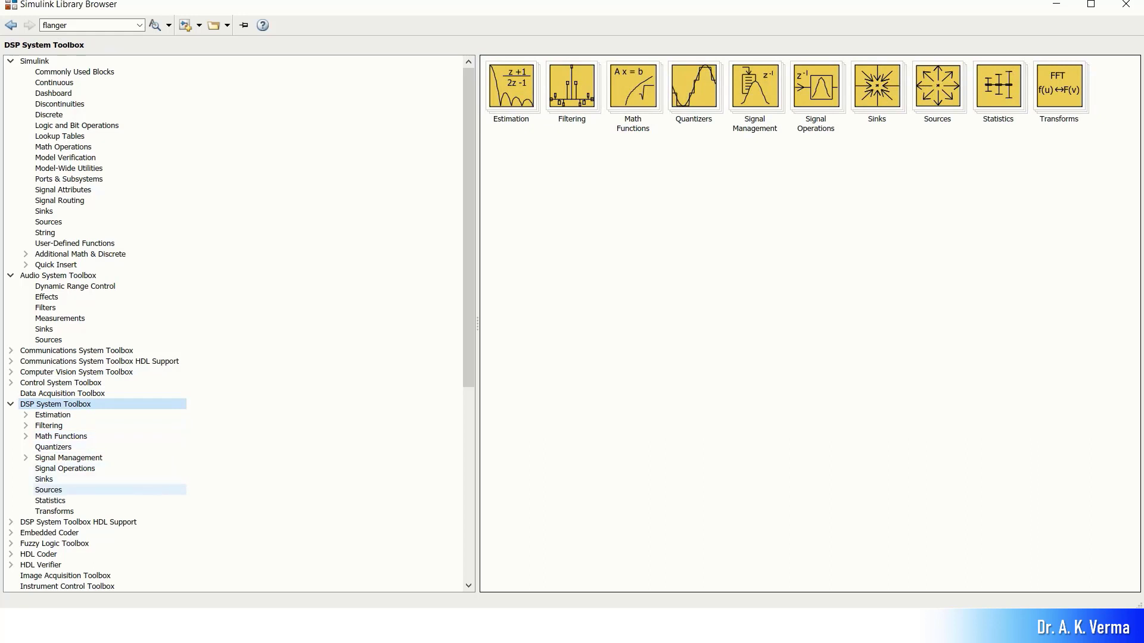
{"action": "left_click", "coordinate": [44, 479]}
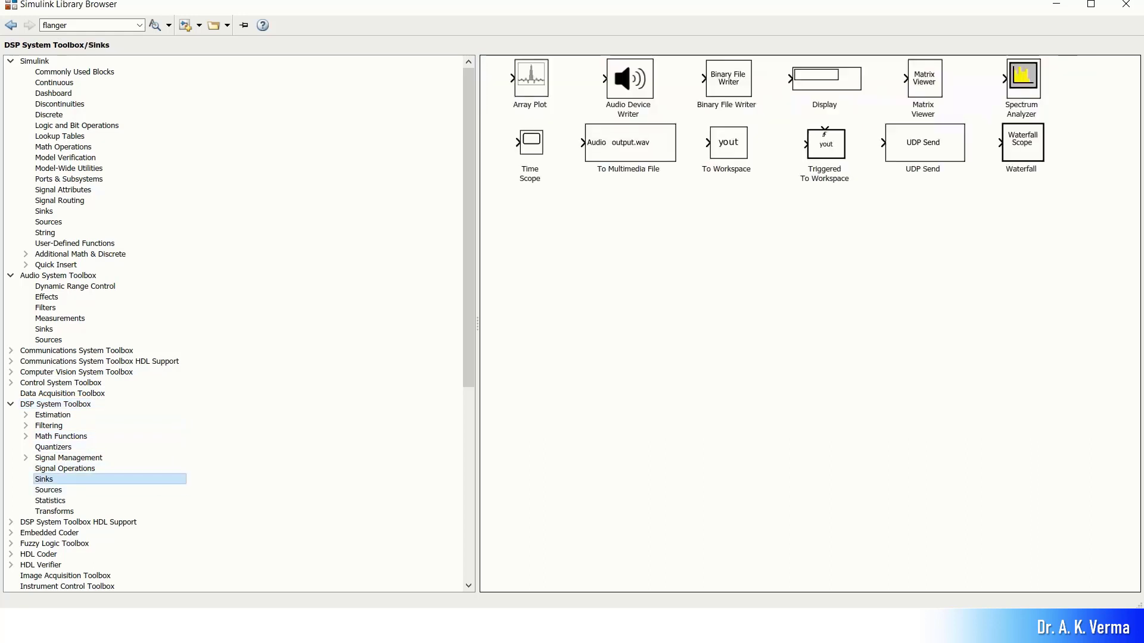
{"action": "left_click", "coordinate": [531, 143]}
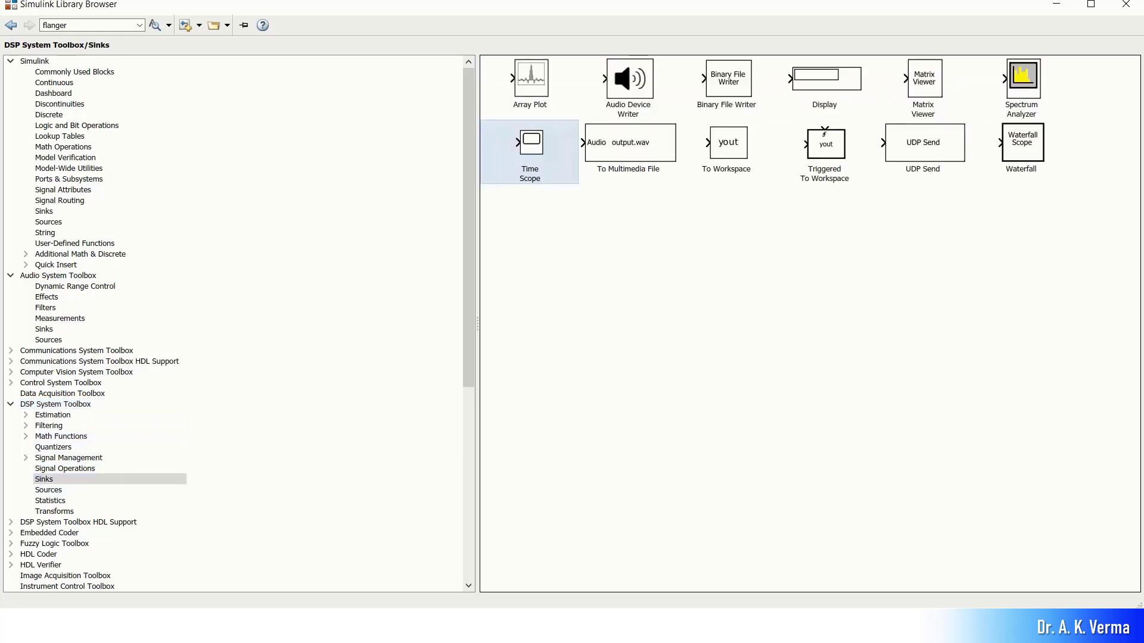
{"action": "right_click", "coordinate": [532, 143]}
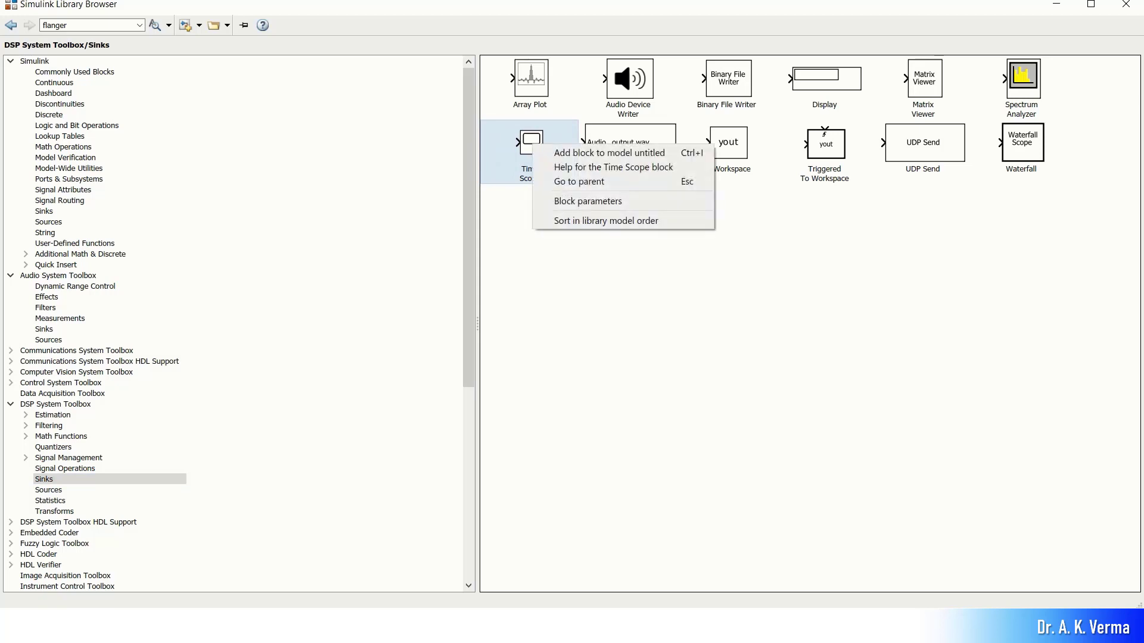
{"action": "left_click", "coordinate": [587, 153]}
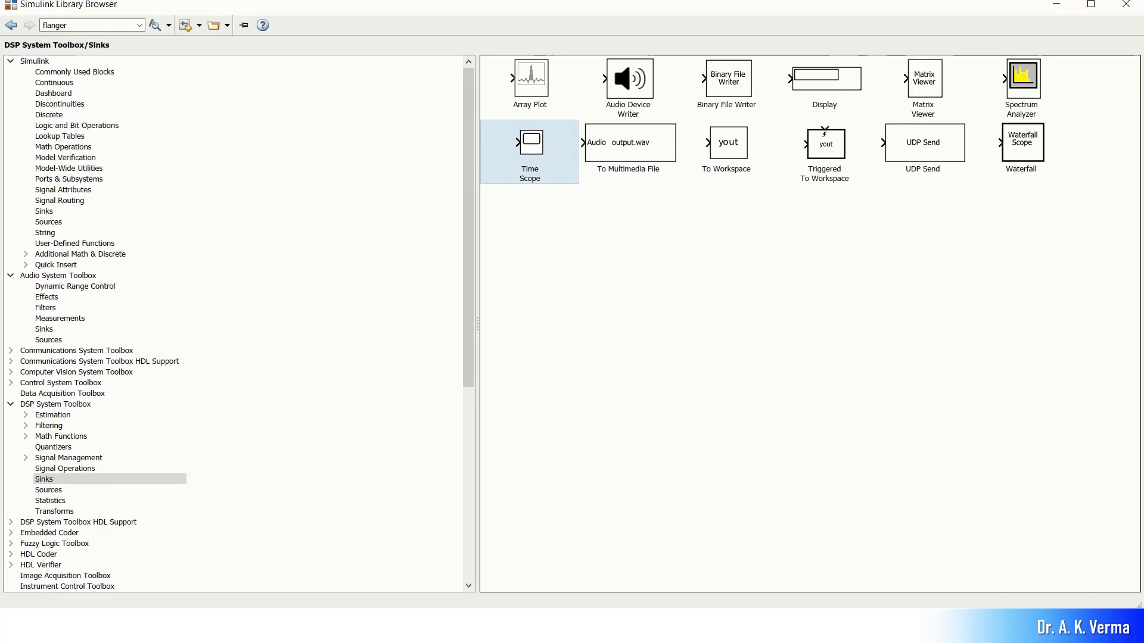
Add a To Workspace block from the DSP System Toolbox sinks library to the untitled model.
{"action": "left_click", "coordinate": [728, 143]}
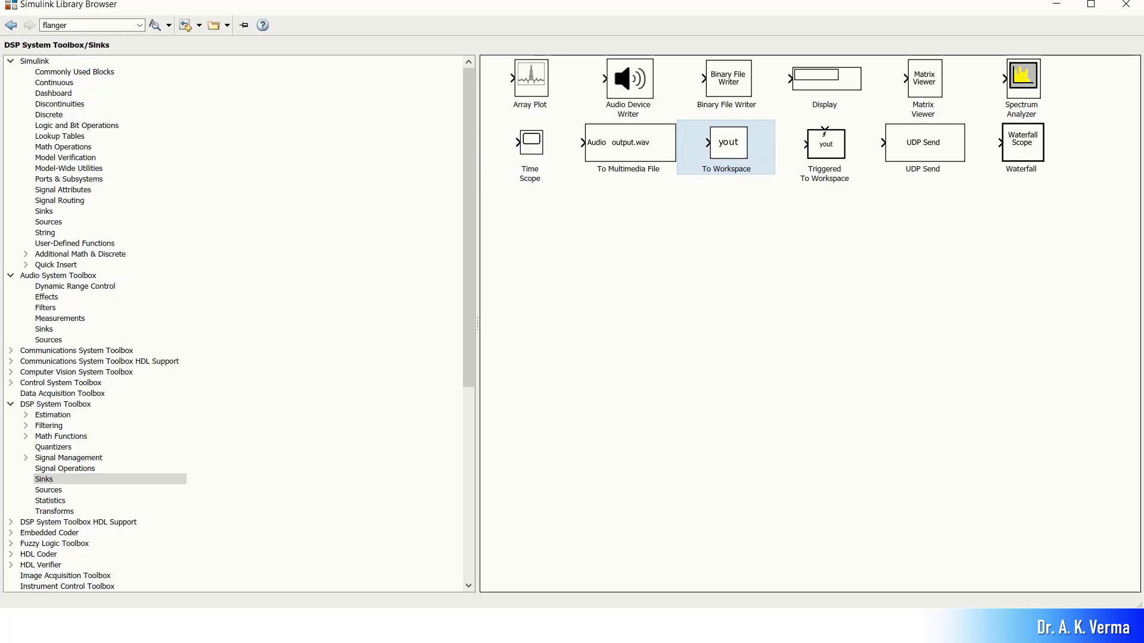
{"action": "right_click", "coordinate": [725, 146]}
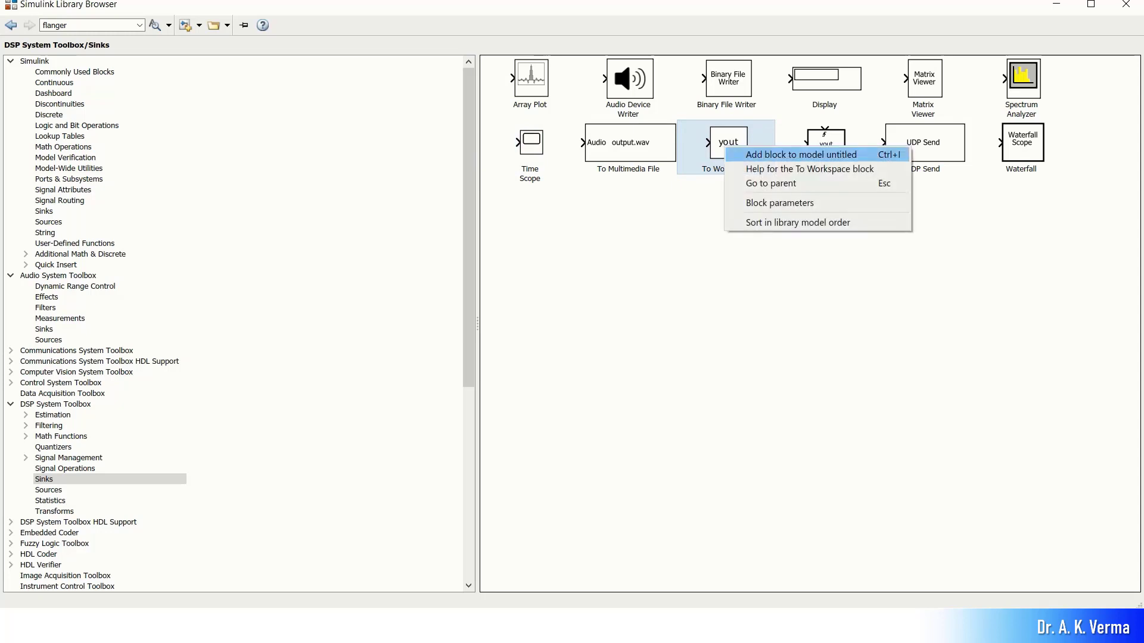
{"action": "left_click", "coordinate": [801, 155]}
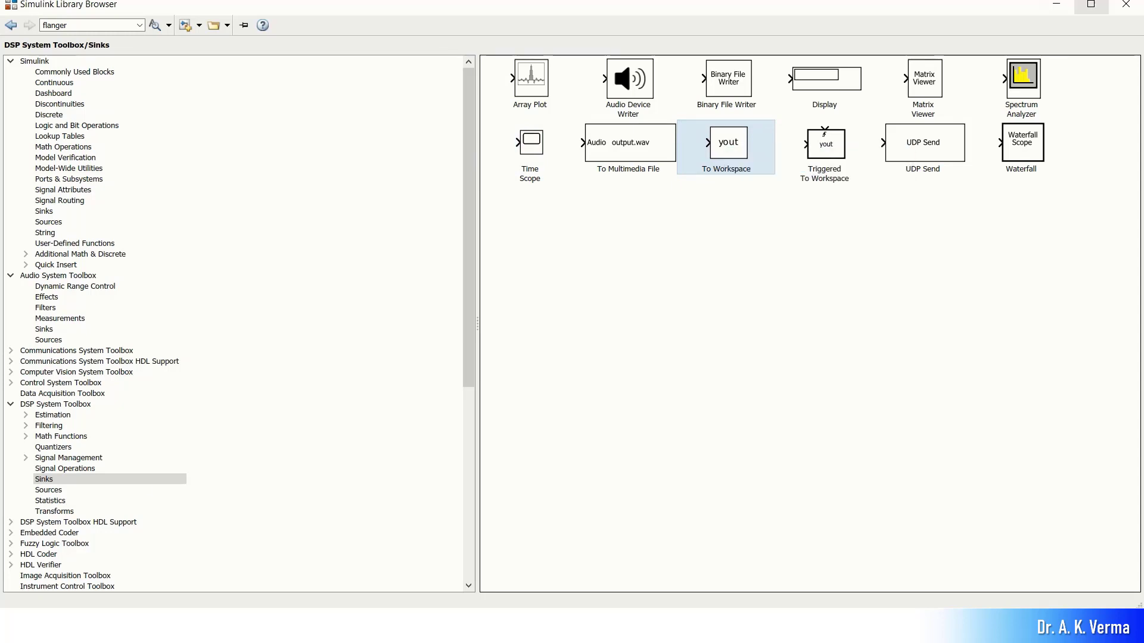
Spread the stacked blocks apart in the model and connect the Audio Device Reader output to the To Workspace block.
{"action": "left_click", "coordinate": [1055, 4]}
{"action": "left_click_drag", "start_coordinate": [629, 334], "coordinate": [755, 244]}
{"action": "left_click_drag", "start_coordinate": [629, 331], "coordinate": [484, 278]}
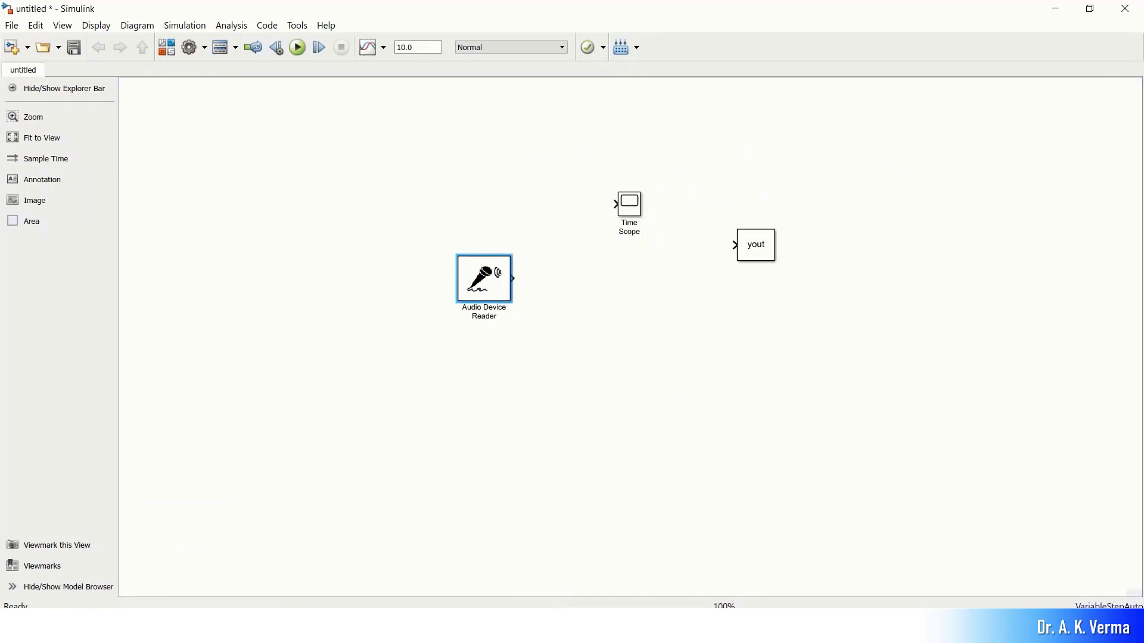
{"action": "left_click_drag", "start_coordinate": [755, 245], "coordinate": [677, 278]}
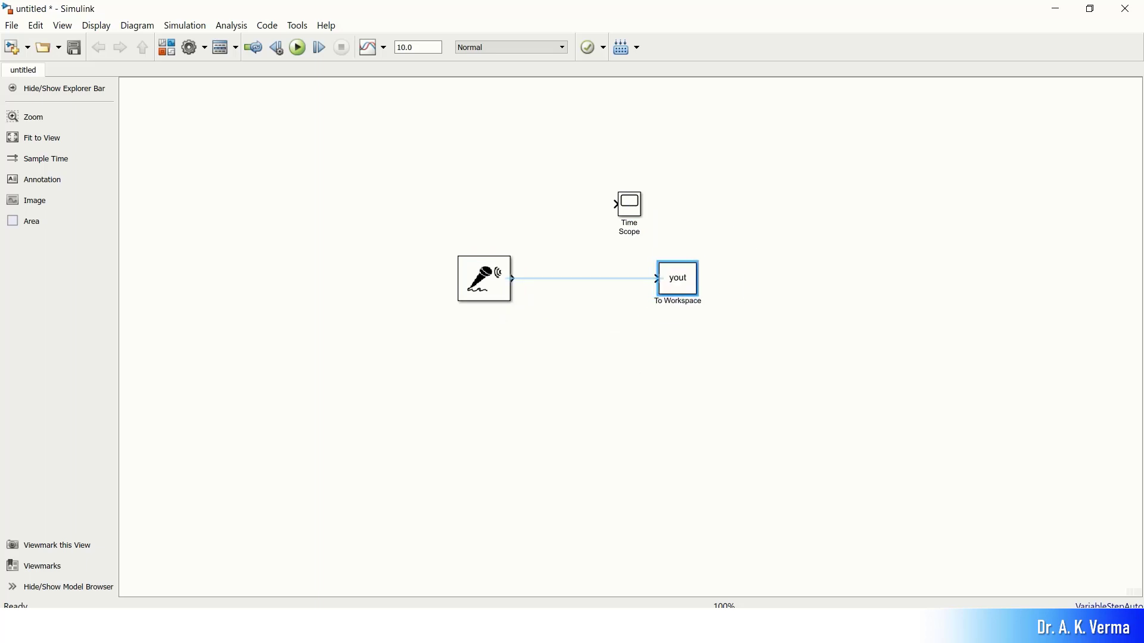
{"action": "left_click", "coordinate": [619, 278]}
Connect the Time Scope as a branch off the signal between Audio Device Reader and To Workspace, replacing the unconnected line.
{"action": "mouse_move", "coordinate": [630, 203]}
{"action": "left_mouse_down"}
{"action": "mouse_move", "coordinate": [614, 186]}
{"action": "mouse_move", "coordinate": [588, 219]}
{"action": "mouse_move", "coordinate": [585, 277]}
{"action": "left_mouse_up"}
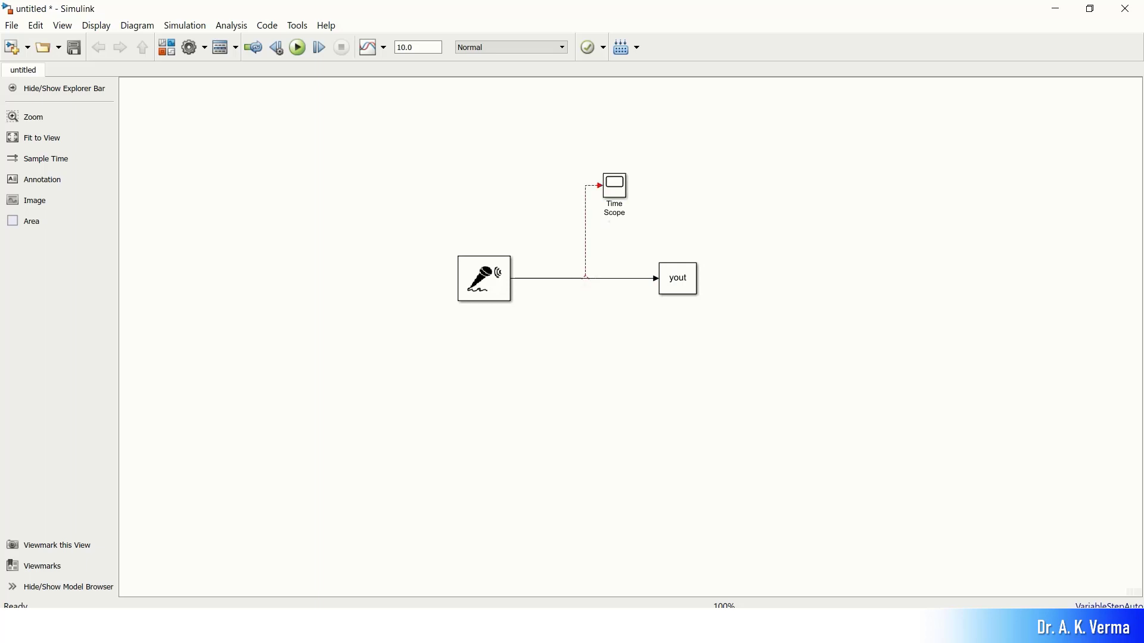
{"action": "left_click", "coordinate": [586, 226]}
{"action": "left_click", "coordinate": [585, 173]}
{"action": "left_click", "coordinate": [585, 226]}
{"action": "key", "text": "Delete"}
{"action": "left_click_drag", "start_coordinate": [600, 186], "coordinate": [574, 277]}
{"action": "left_click_drag", "start_coordinate": [574, 233], "coordinate": [575, 232]}
{"action": "double_click", "coordinate": [483, 278]}
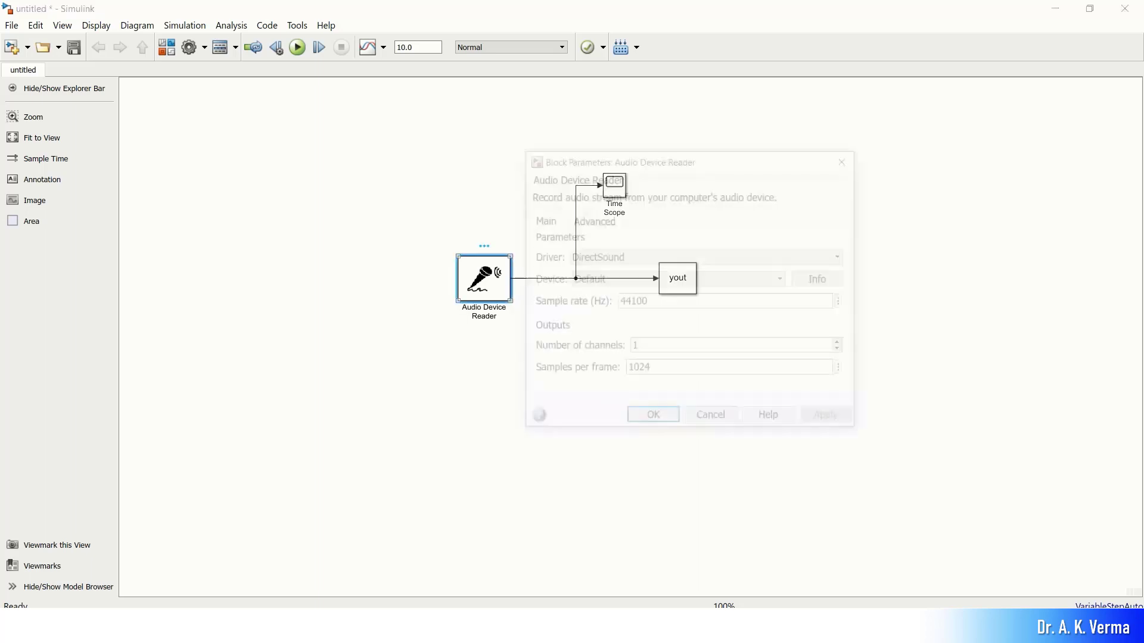
{"action": "left_click_drag", "start_coordinate": [642, 159], "coordinate": [227, 142]}
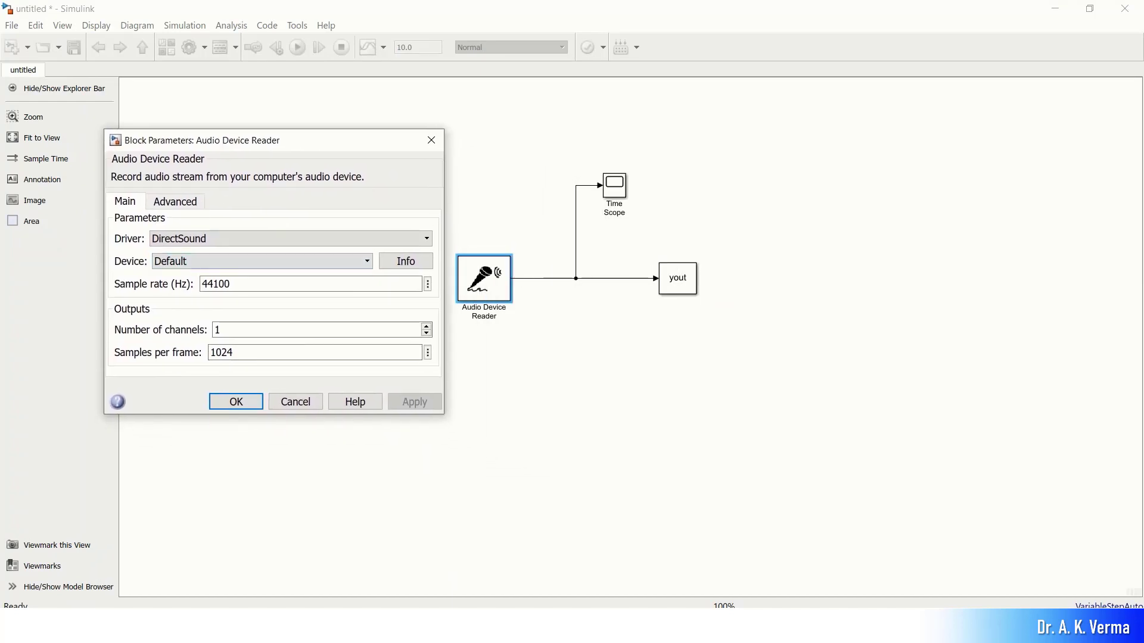
{"action": "left_click", "coordinate": [262, 260]}
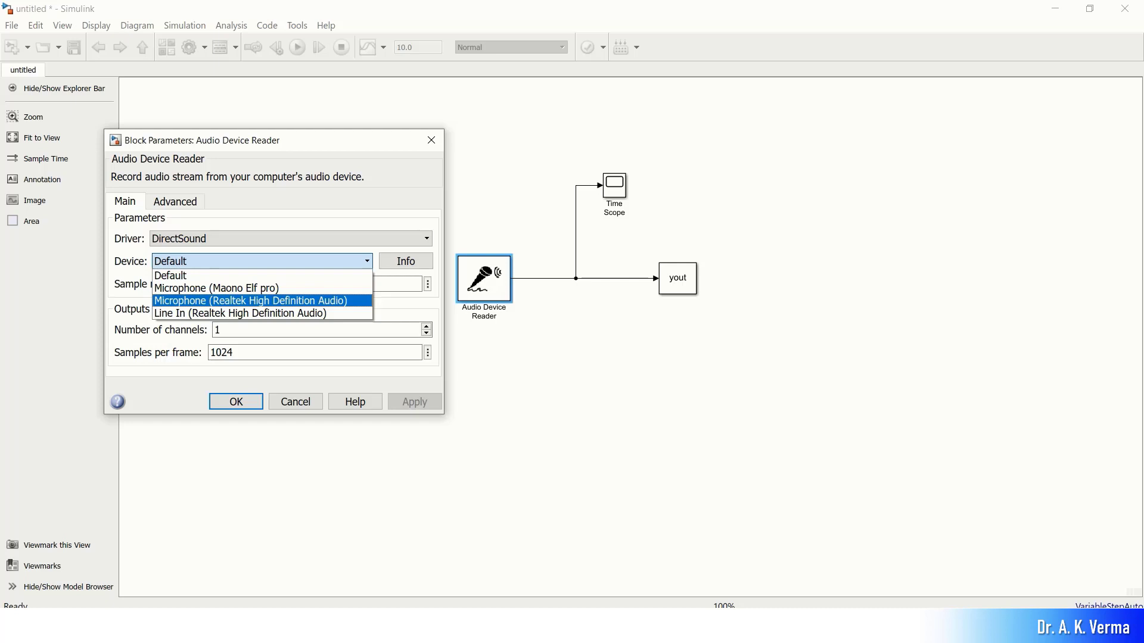
{"action": "left_click", "coordinate": [250, 301]}
{"action": "double_click", "coordinate": [216, 284]}
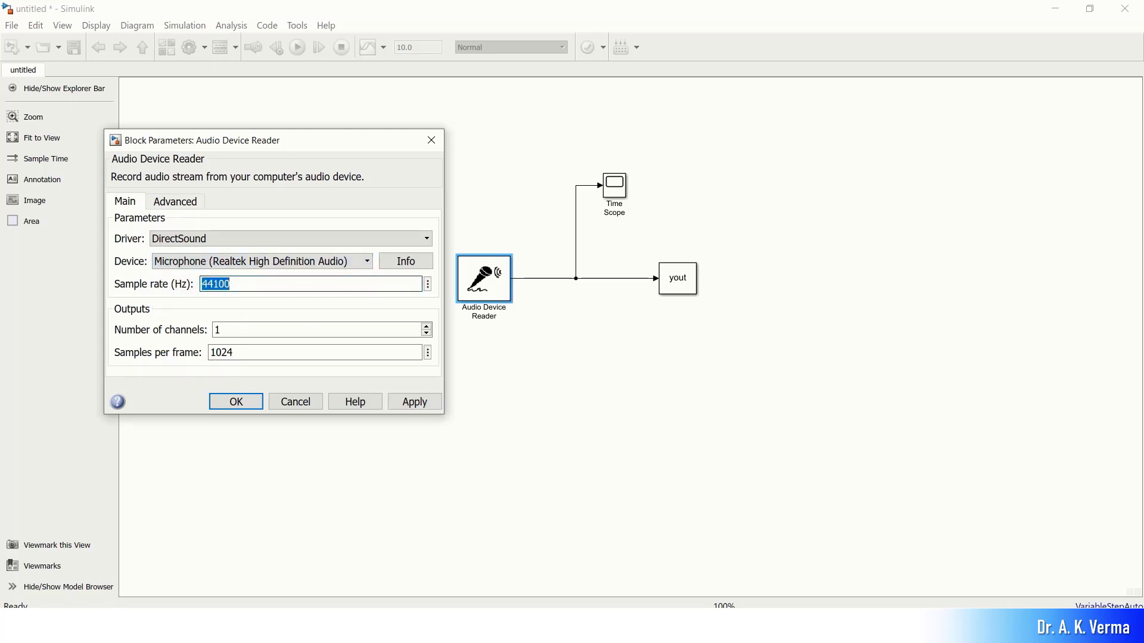
{"action": "left_click", "coordinate": [231, 284]}
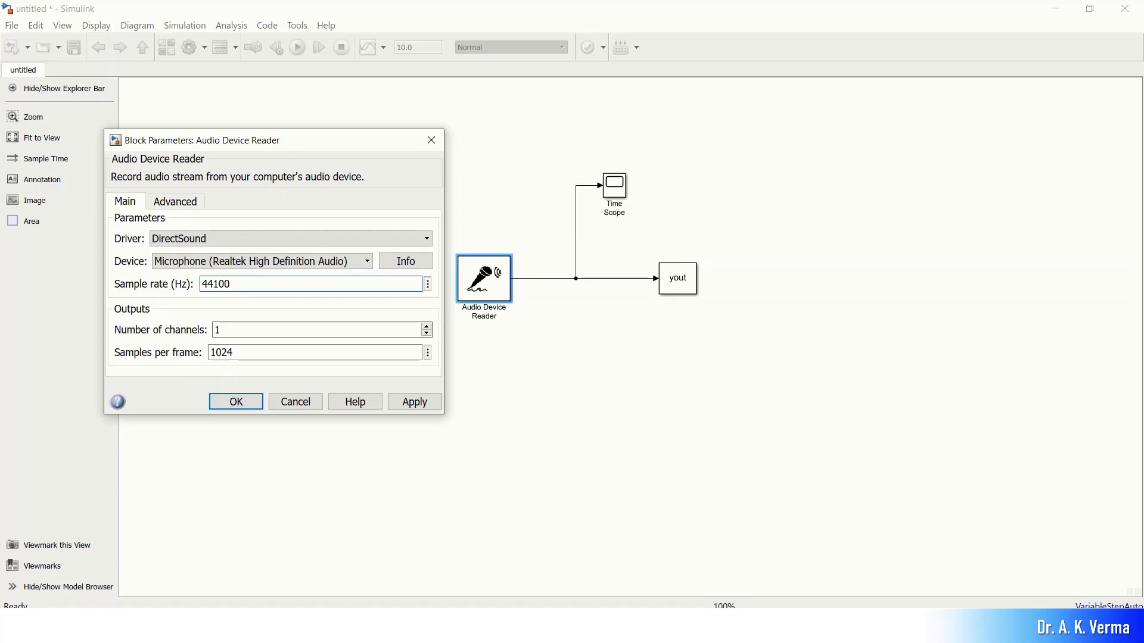
{"action": "left_click", "coordinate": [229, 330]}
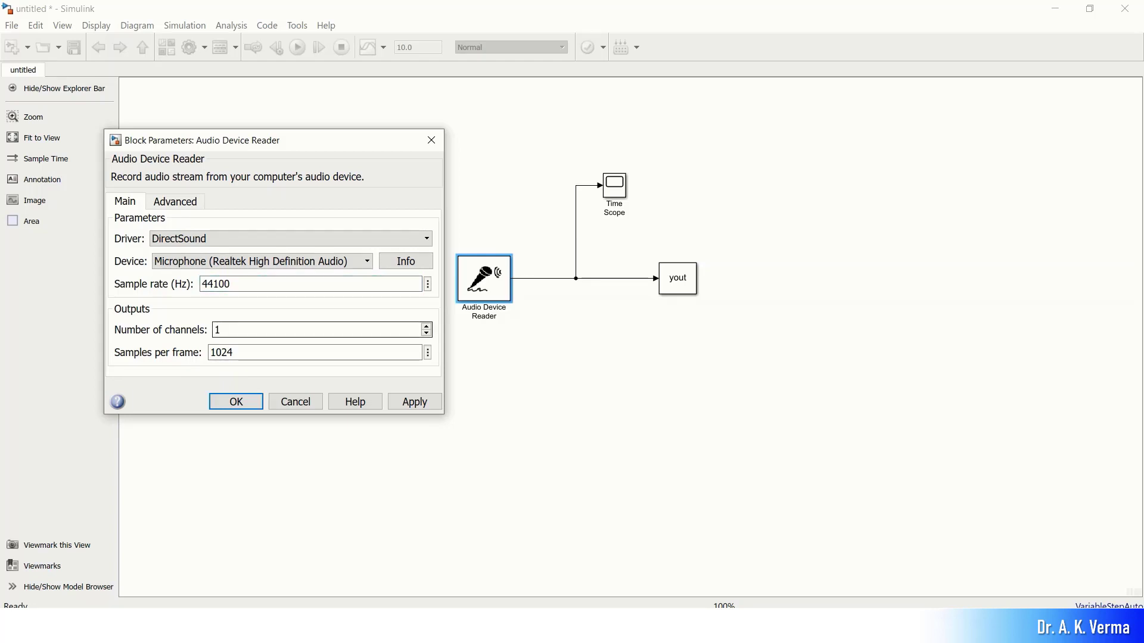
{"action": "left_click", "coordinate": [175, 201]}
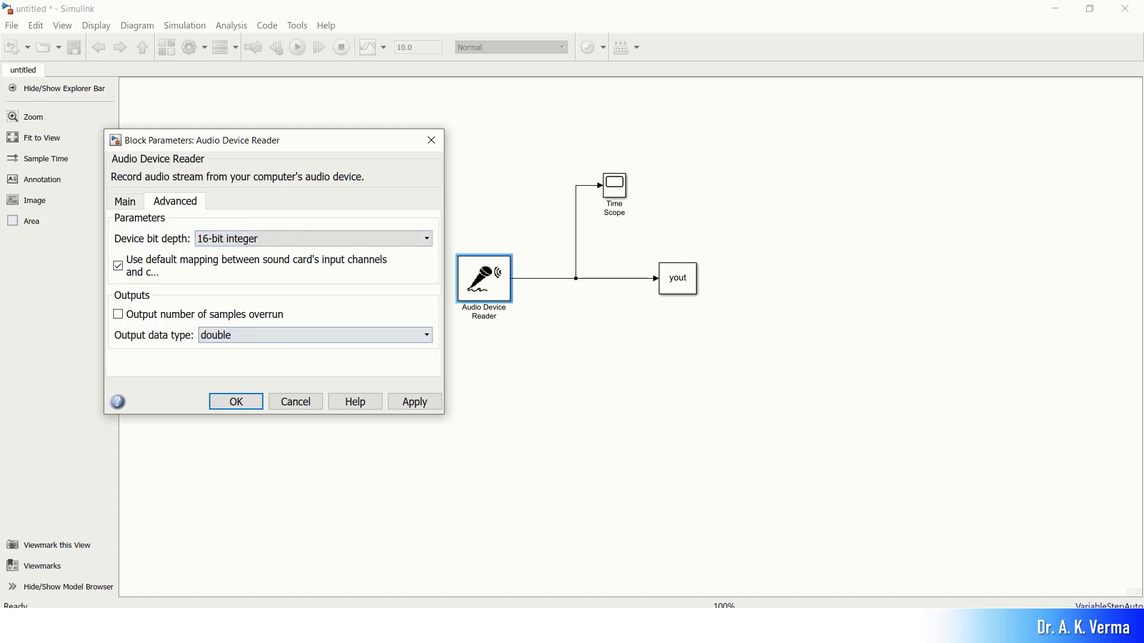
{"action": "left_click", "coordinate": [235, 401]}
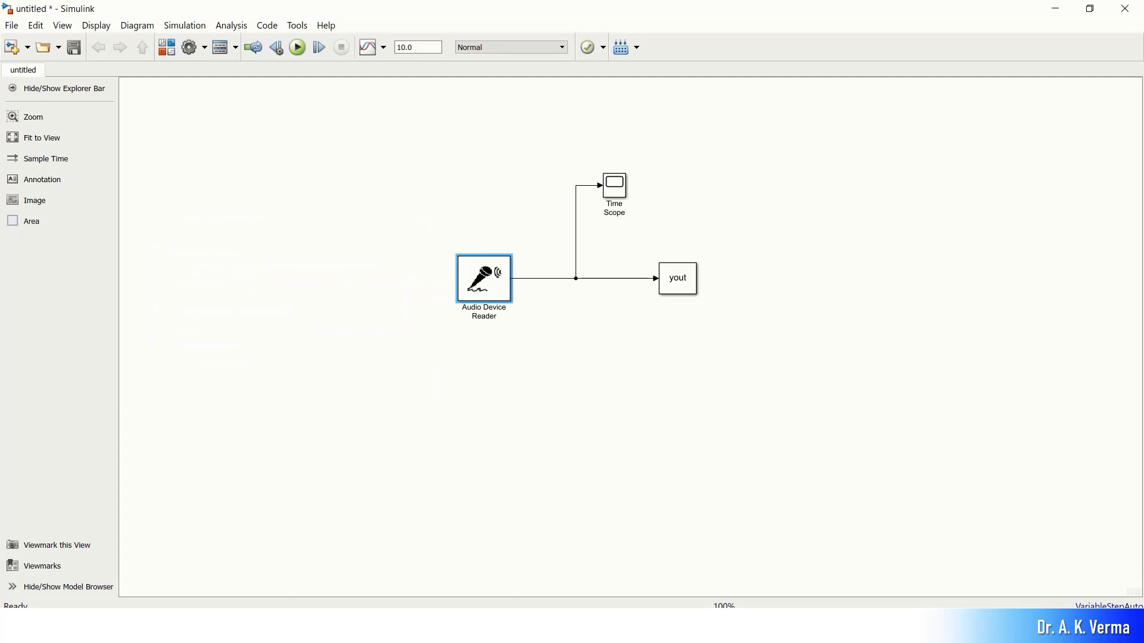
Set the model's simulation stop time to 5 seconds.
{"action": "left_click", "coordinate": [316, 282]}
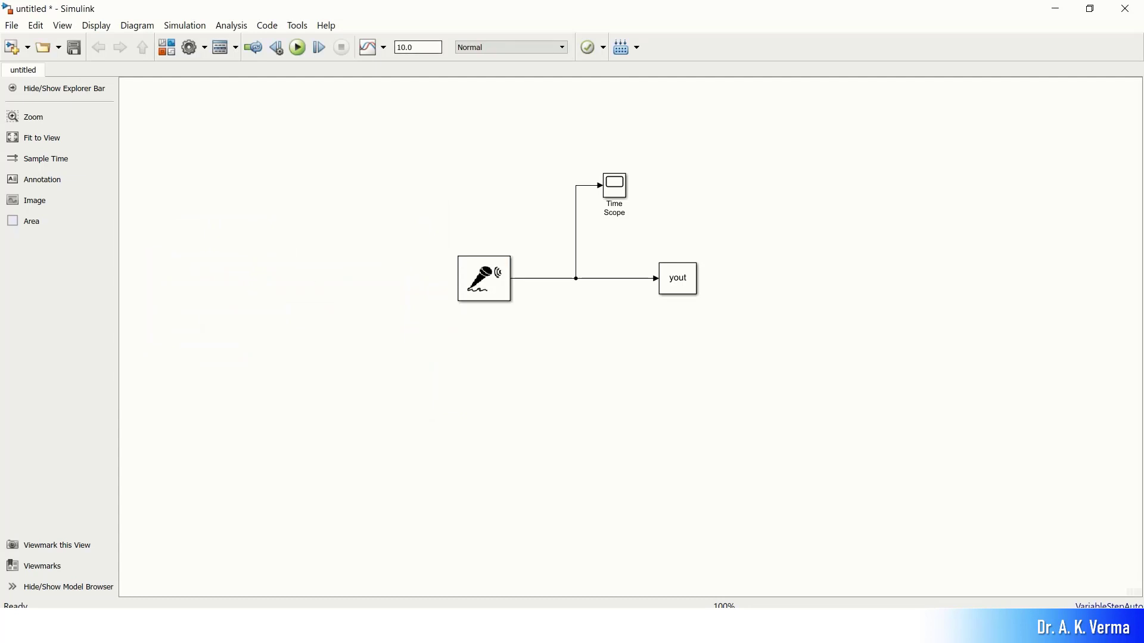
{"action": "double_click", "coordinate": [420, 47]}
{"action": "type", "text": "5"}
Open the Time Scope display, widen its window and place it below the block diagram.
{"action": "left_click", "coordinate": [614, 186]}
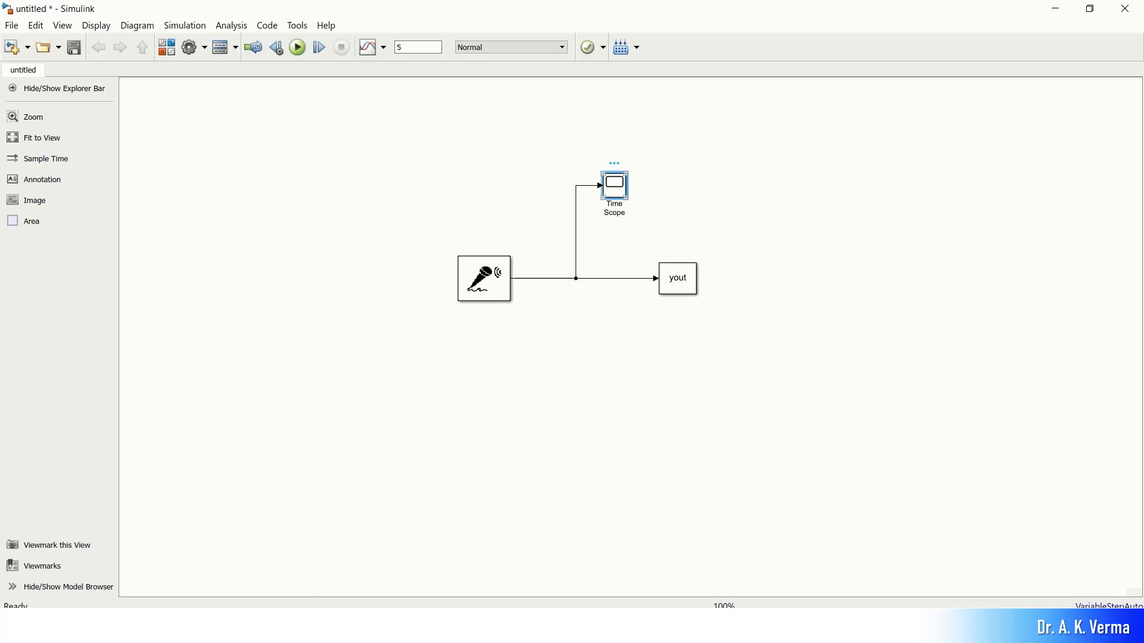
{"action": "double_click", "coordinate": [614, 185]}
{"action": "left_click_drag", "start_coordinate": [536, 116], "coordinate": [531, 215]}
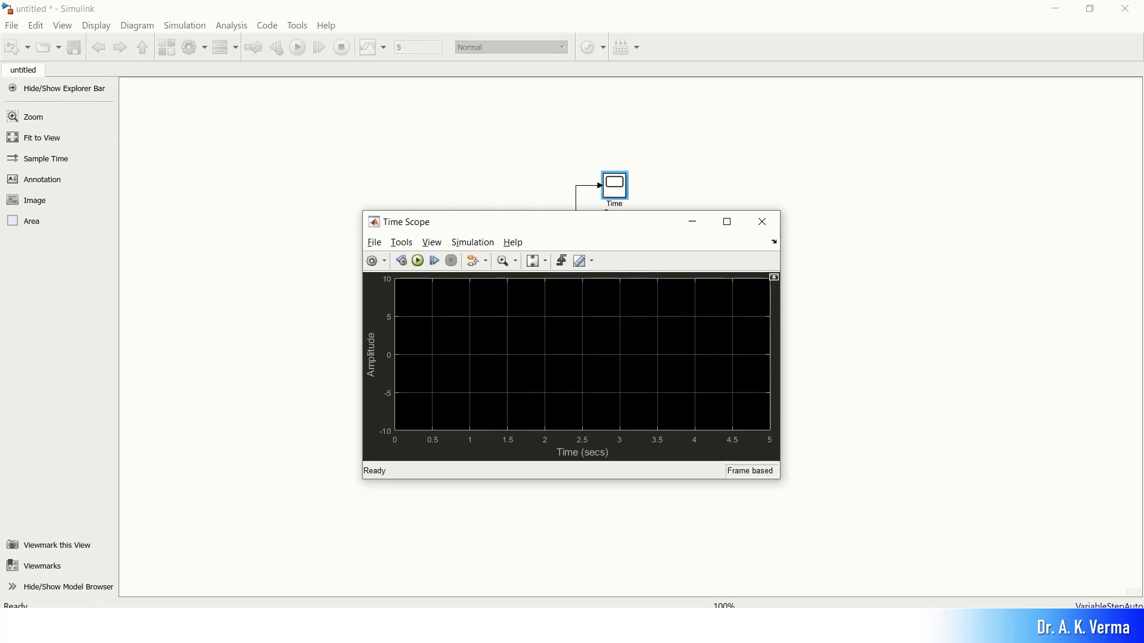
{"action": "left_click_drag", "start_coordinate": [780, 346], "coordinate": [886, 346]}
{"action": "left_click_drag", "start_coordinate": [705, 222], "coordinate": [655, 350]}
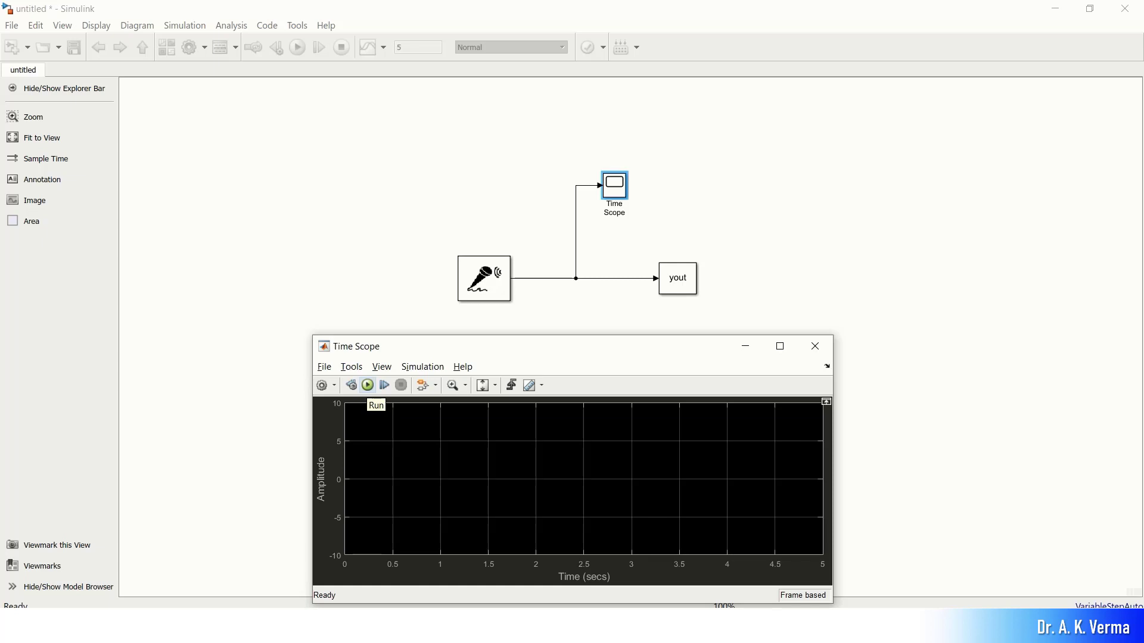
Run the simulation from the Time Scope to record microphone audio, and maximize the scope window.
{"action": "left_click", "coordinate": [367, 384]}
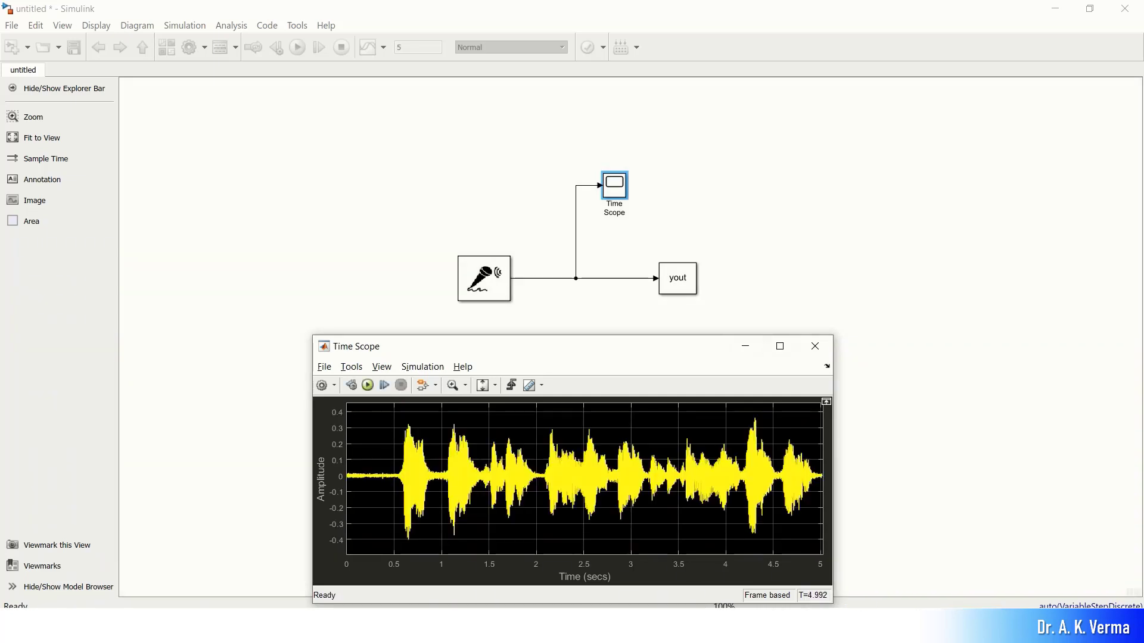
{"action": "left_click", "coordinate": [780, 346]}
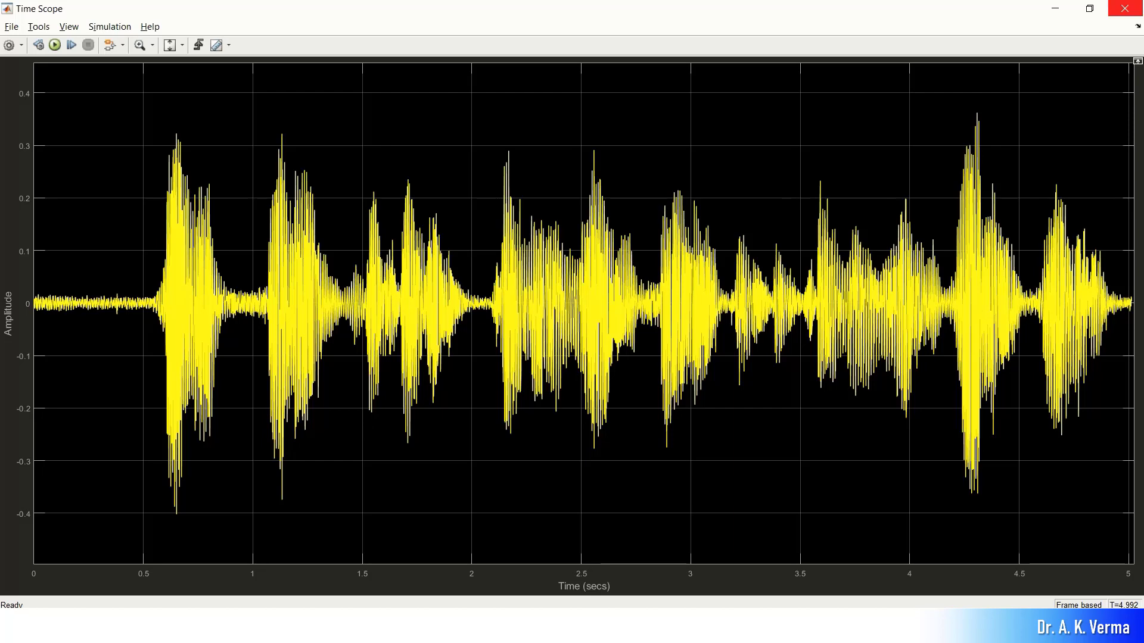
Close the Time Scope, switch to the MATLAB main window and check the size of the workspace variable yout.
{"action": "left_click", "coordinate": [1125, 8]}
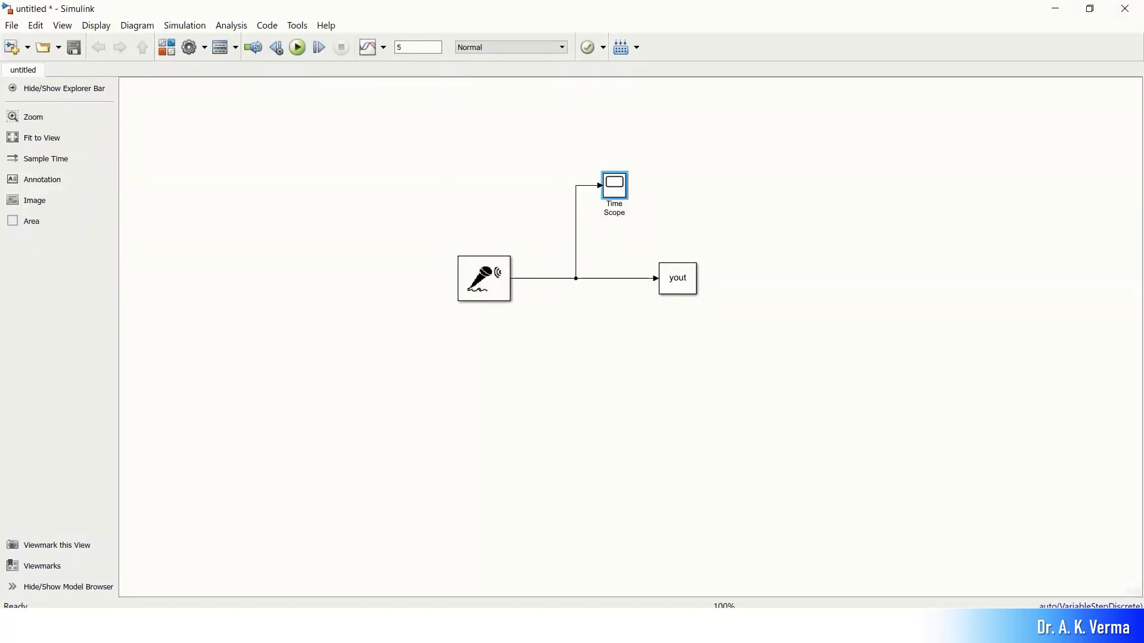
{"action": "key", "text": "alt+Tab"}
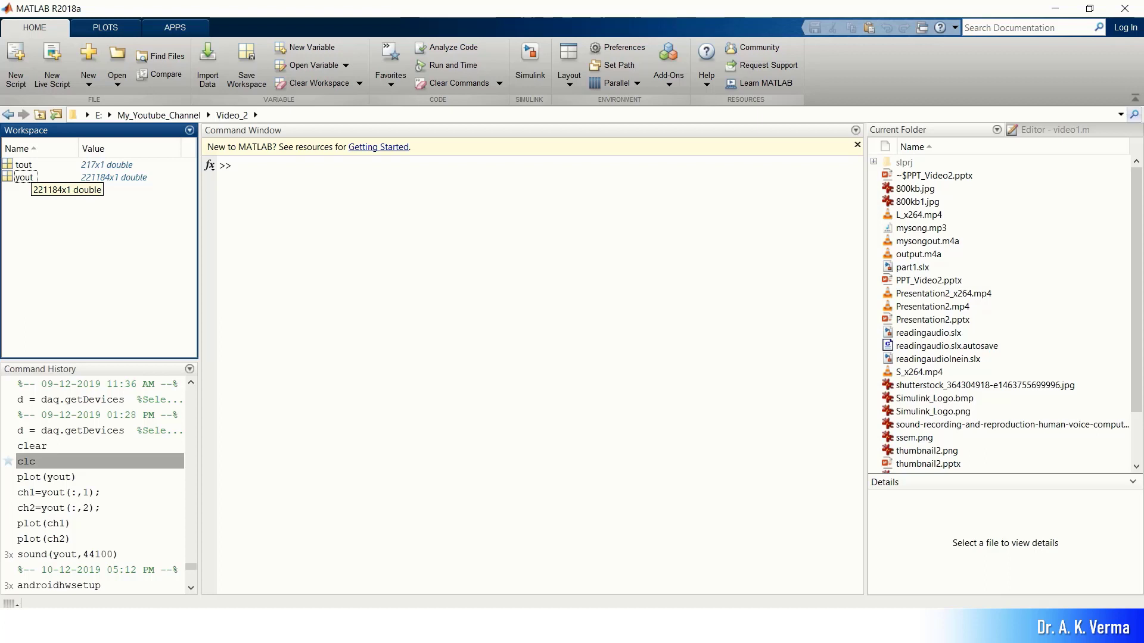
{"action": "left_click", "coordinate": [115, 177]}
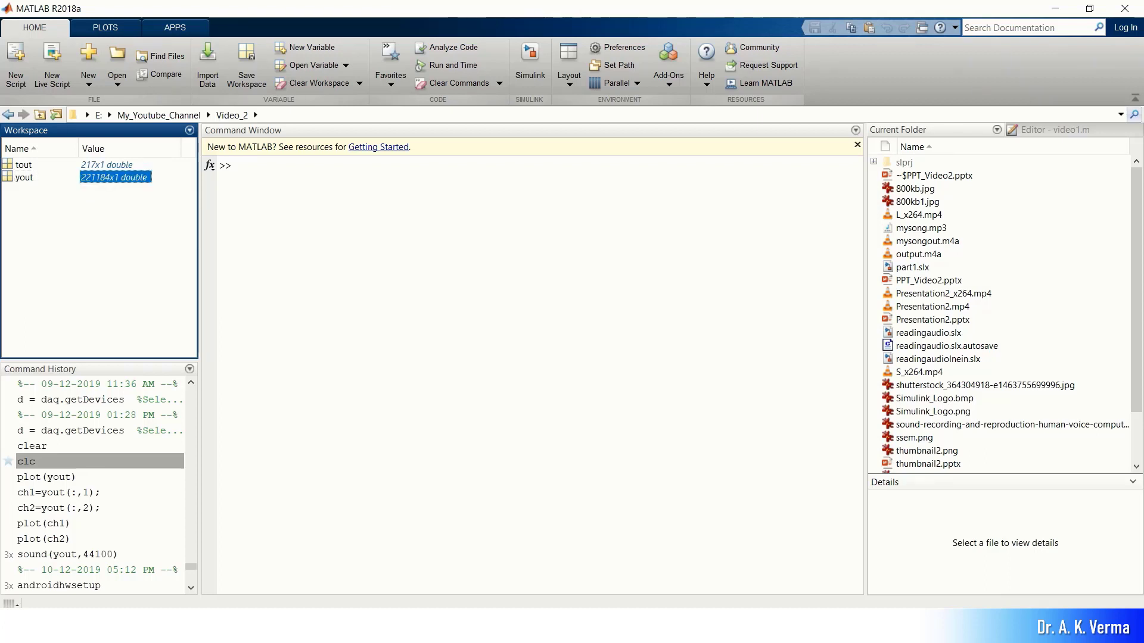
Plot the recorded single-channel signal with plot(yout), view the figure at full-screen size and close it.
{"action": "left_click", "coordinate": [237, 165]}
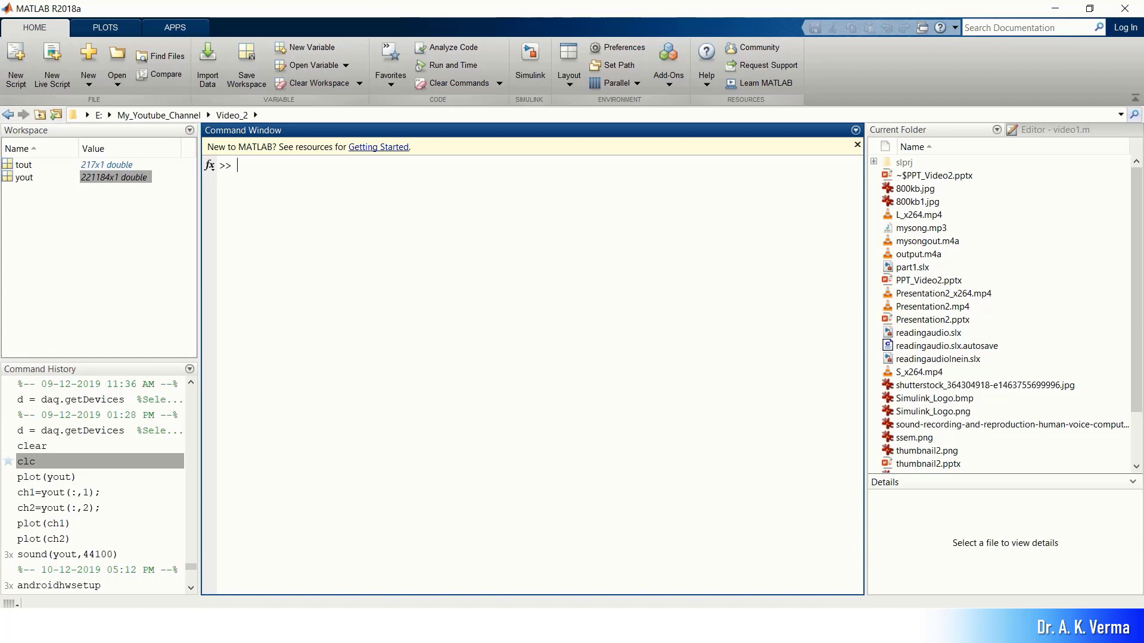
{"action": "double_click", "coordinate": [46, 477]}
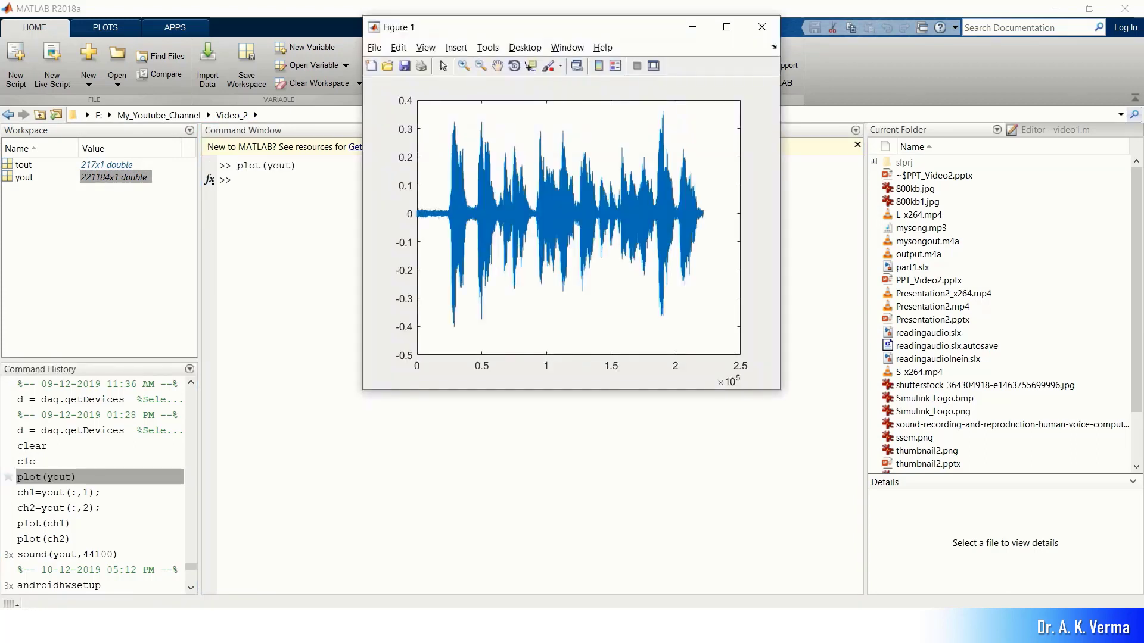
{"action": "left_click", "coordinate": [726, 27]}
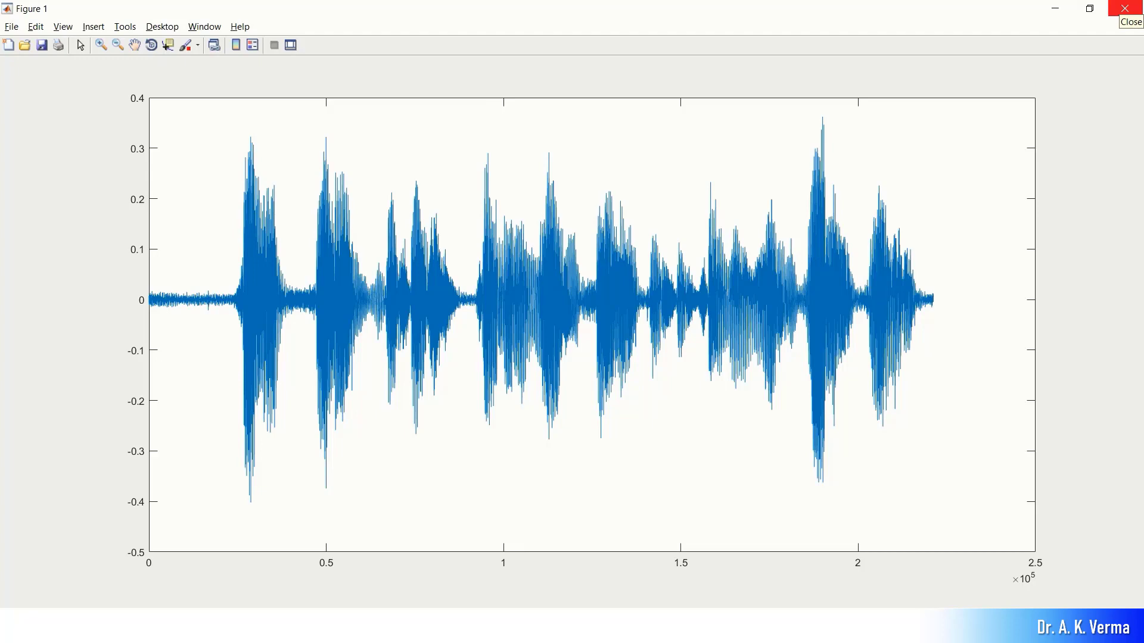
{"action": "left_click", "coordinate": [1125, 9]}
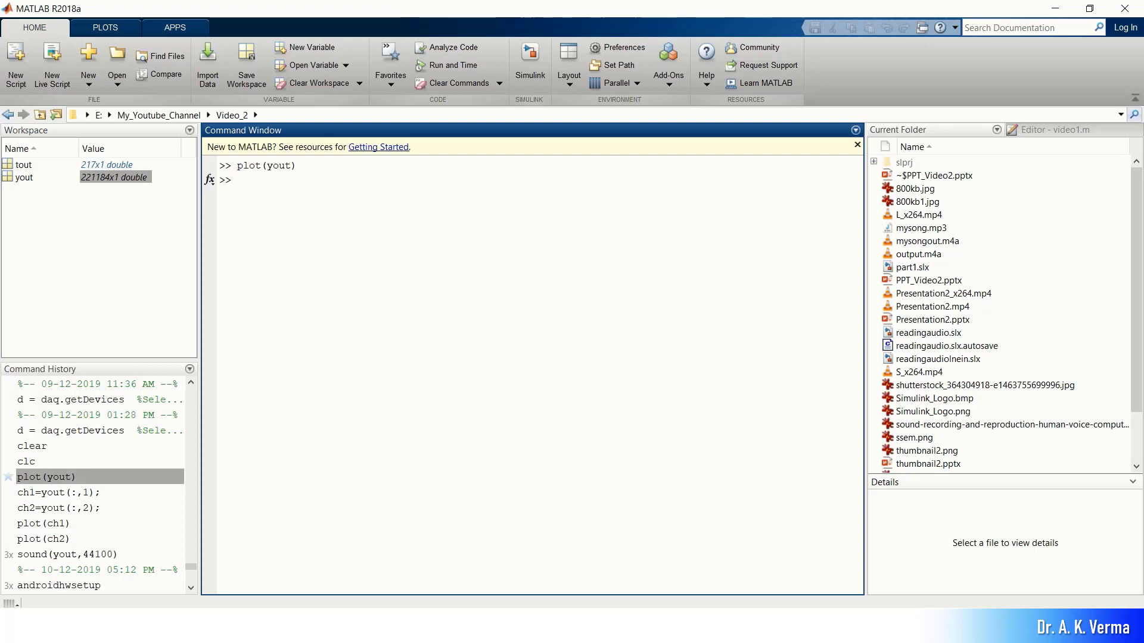
Play back the recorded audio by running sound(yout,44100).
{"action": "left_click", "coordinate": [67, 554]}
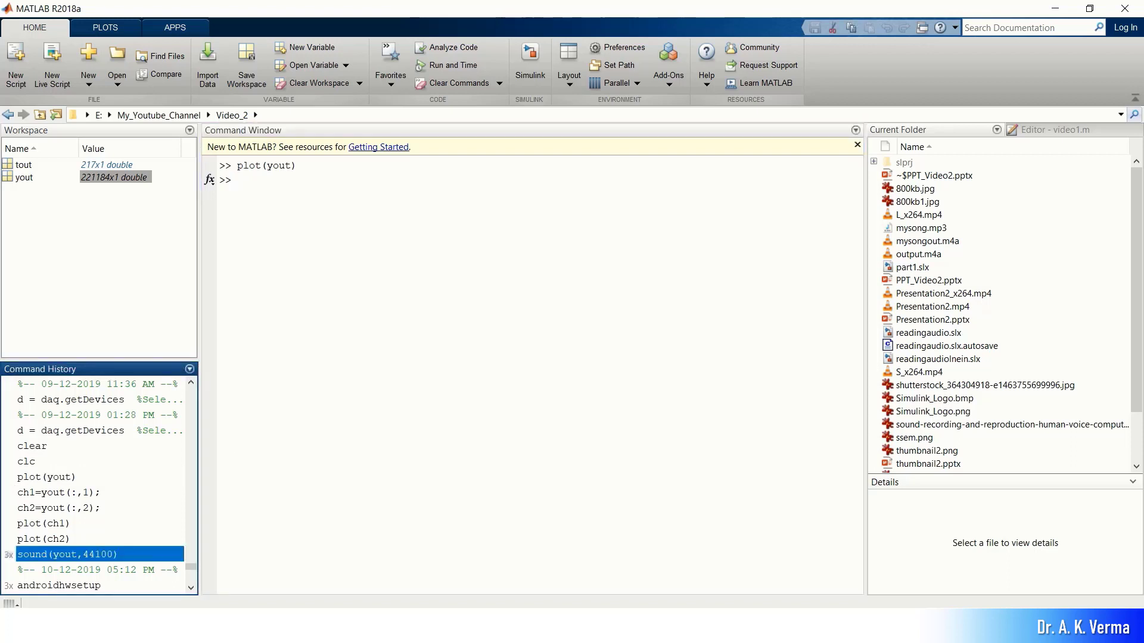
{"action": "key", "text": "Return"}
{"action": "left_click", "coordinate": [239, 194]}
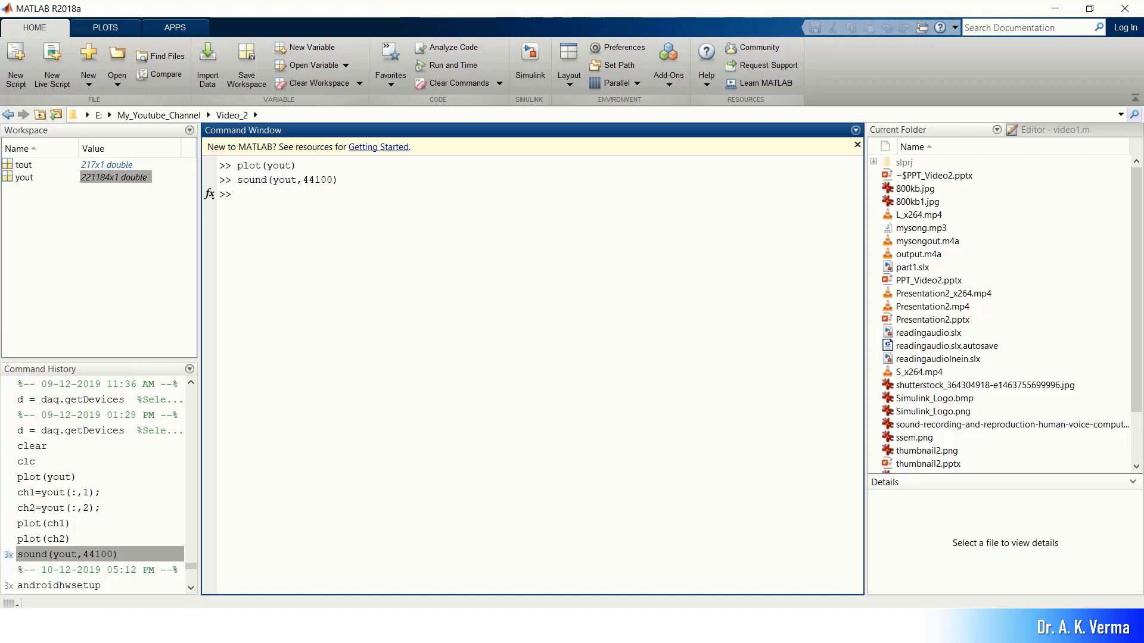
Switch back to the untitled Simulink model and set the Audio Device Reader's number of channels to 2.
{"action": "left_click", "coordinate": [568, 626]}
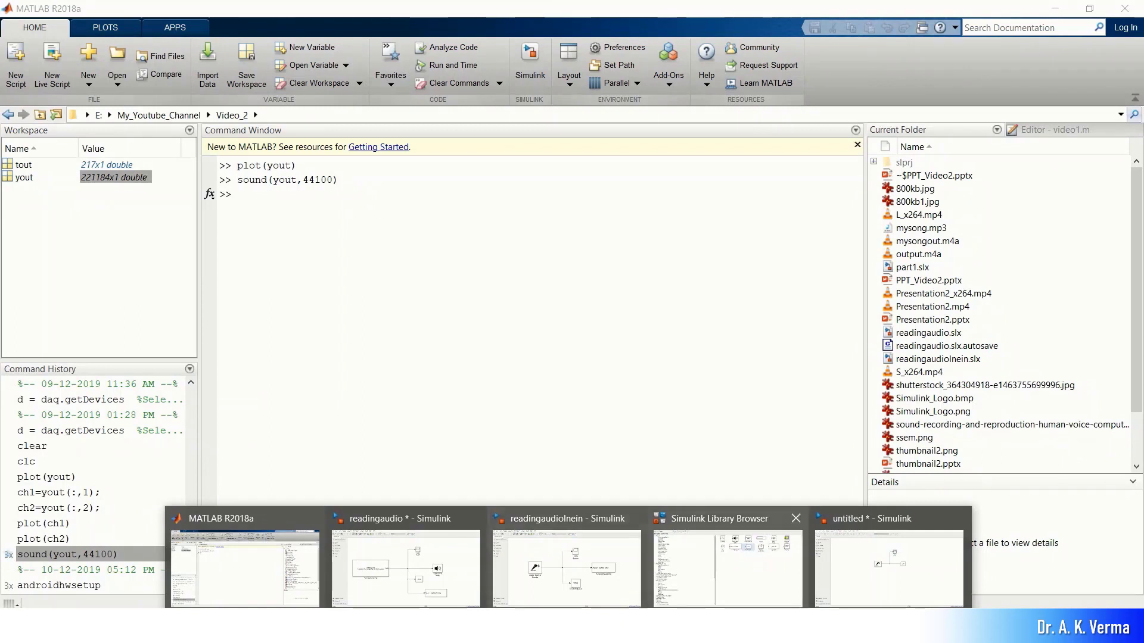
{"action": "left_click", "coordinate": [889, 566]}
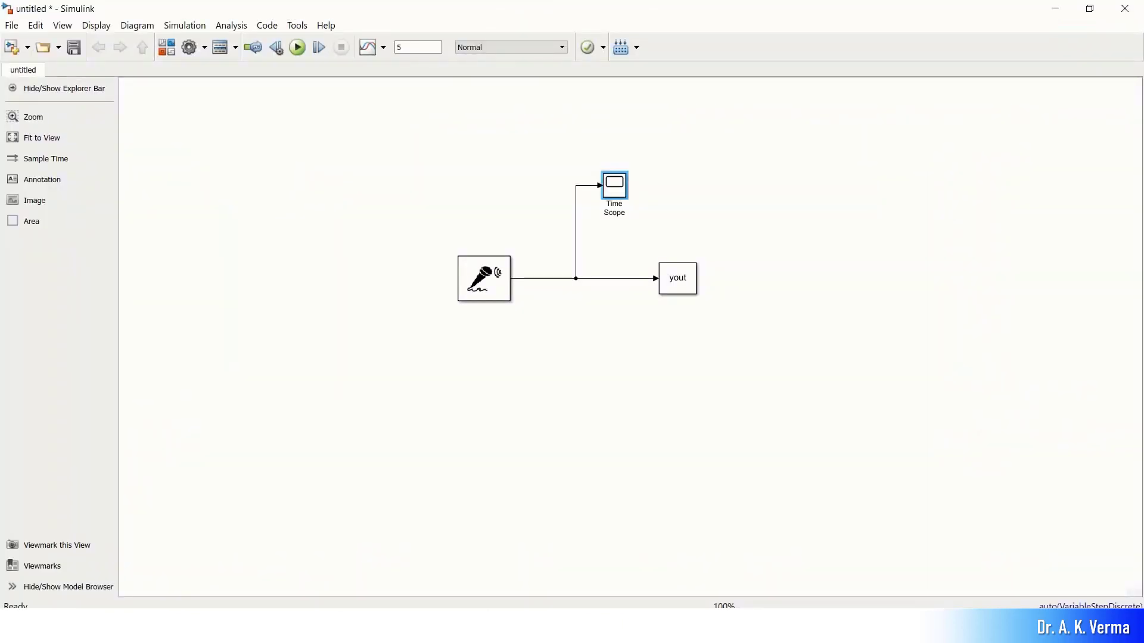
{"action": "left_click", "coordinate": [477, 184]}
{"action": "double_click", "coordinate": [484, 279]}
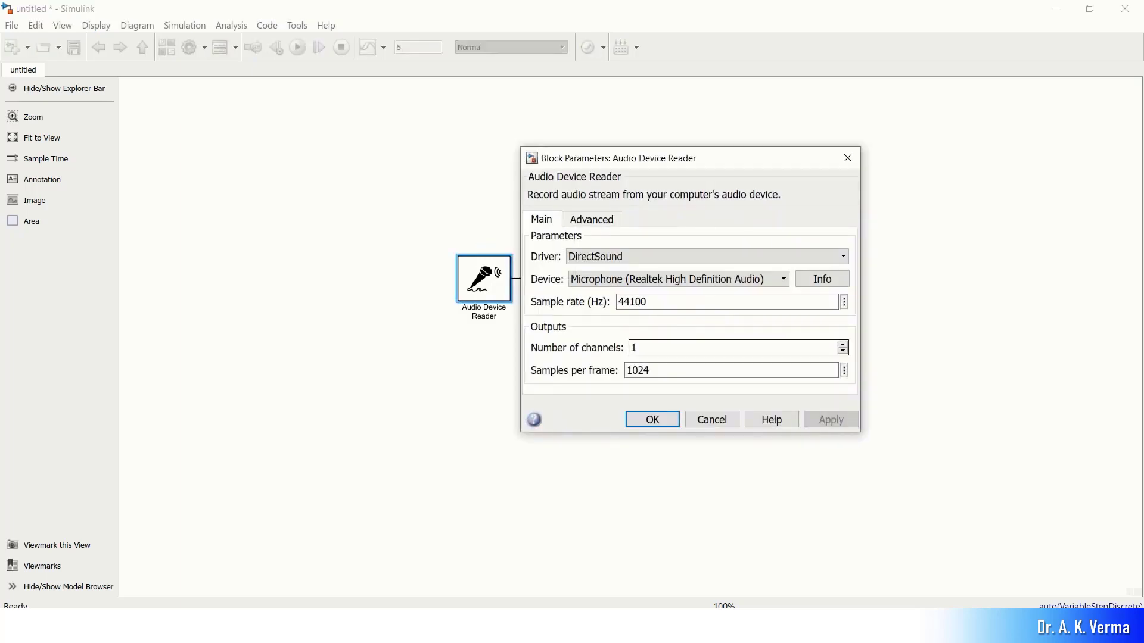
{"action": "left_click", "coordinate": [842, 343]}
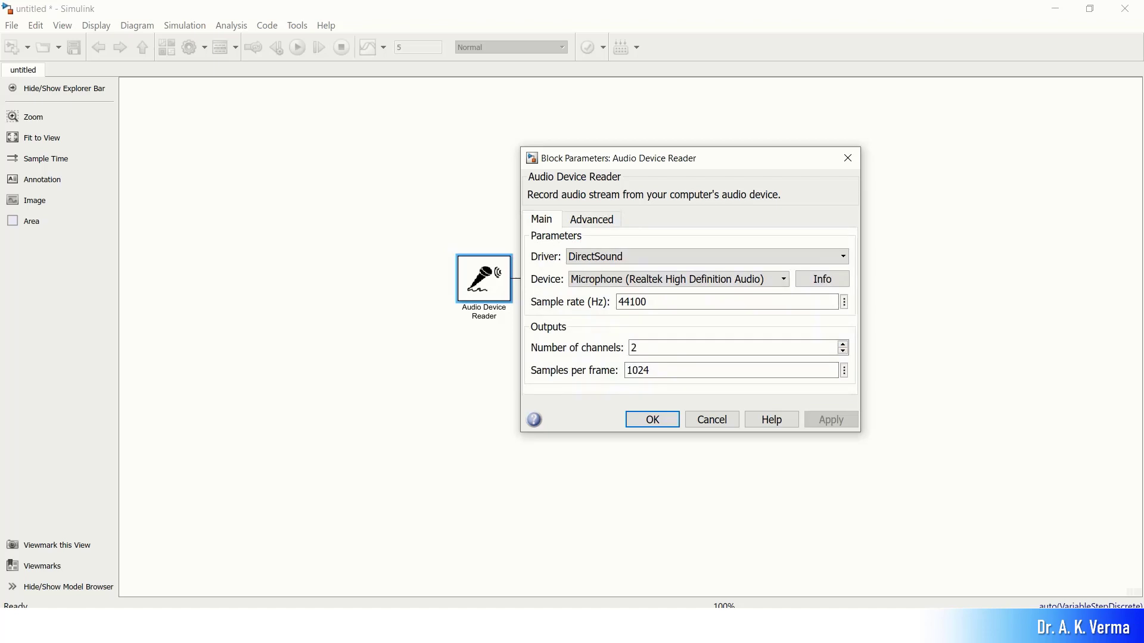
{"action": "left_click", "coordinate": [652, 419]}
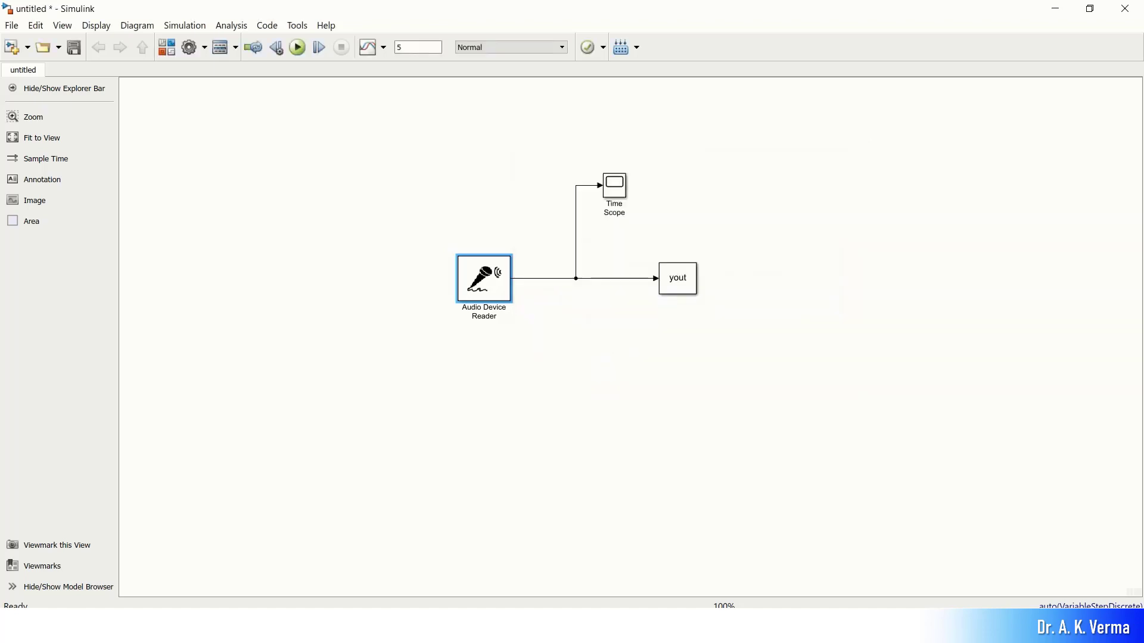
{"action": "left_click", "coordinate": [652, 420]}
Open the Time Scope display, restore it from full-screen size and bring it in front of the model.
{"action": "double_click", "coordinate": [614, 186]}
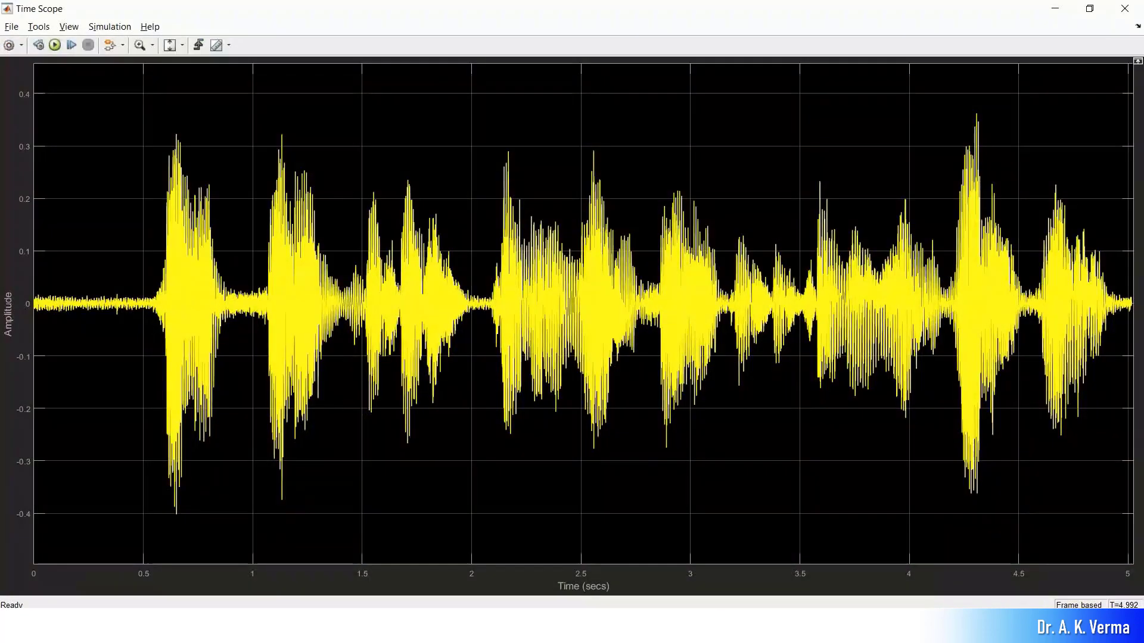
{"action": "right_click", "coordinate": [1072, 106]}
{"action": "left_click", "coordinate": [1090, 8]}
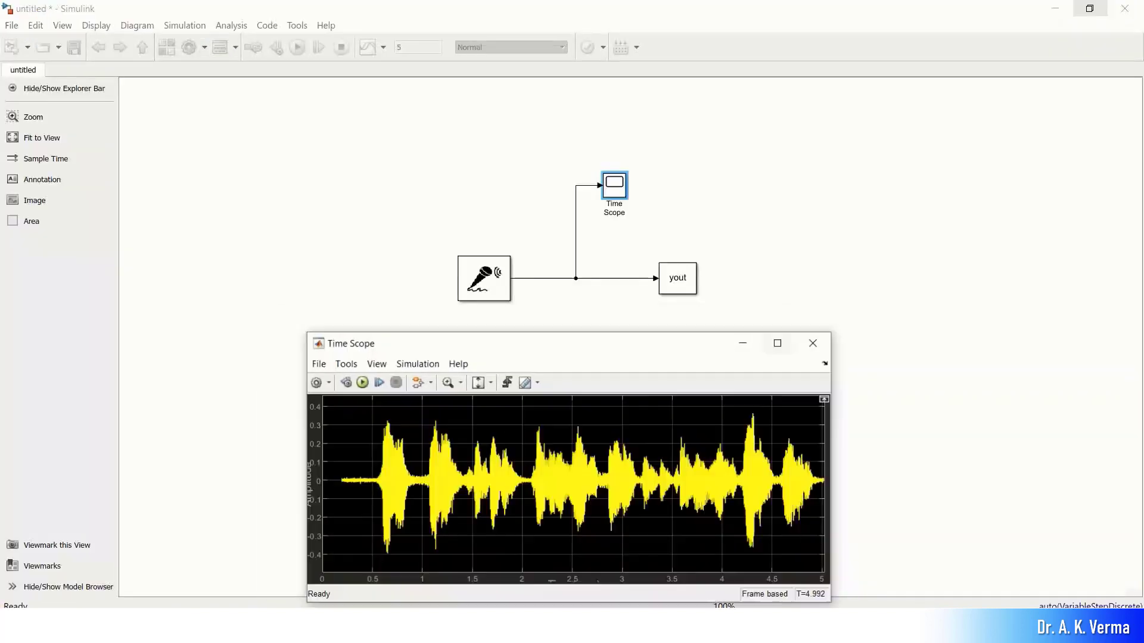
{"action": "left_click", "coordinate": [882, 197]}
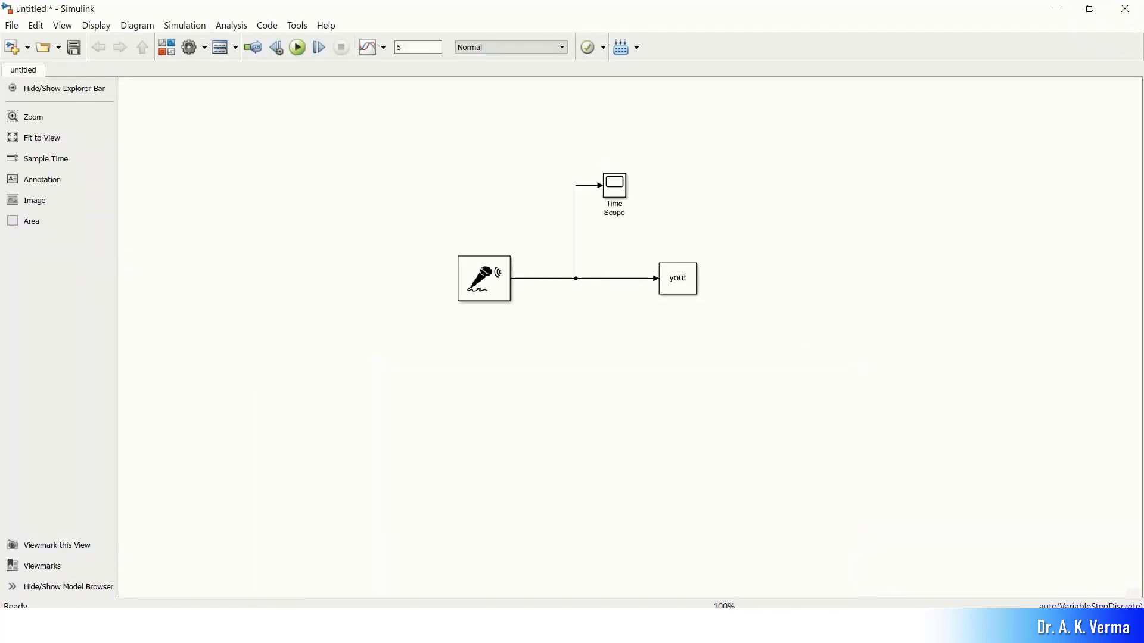
{"action": "left_click", "coordinate": [606, 630]}
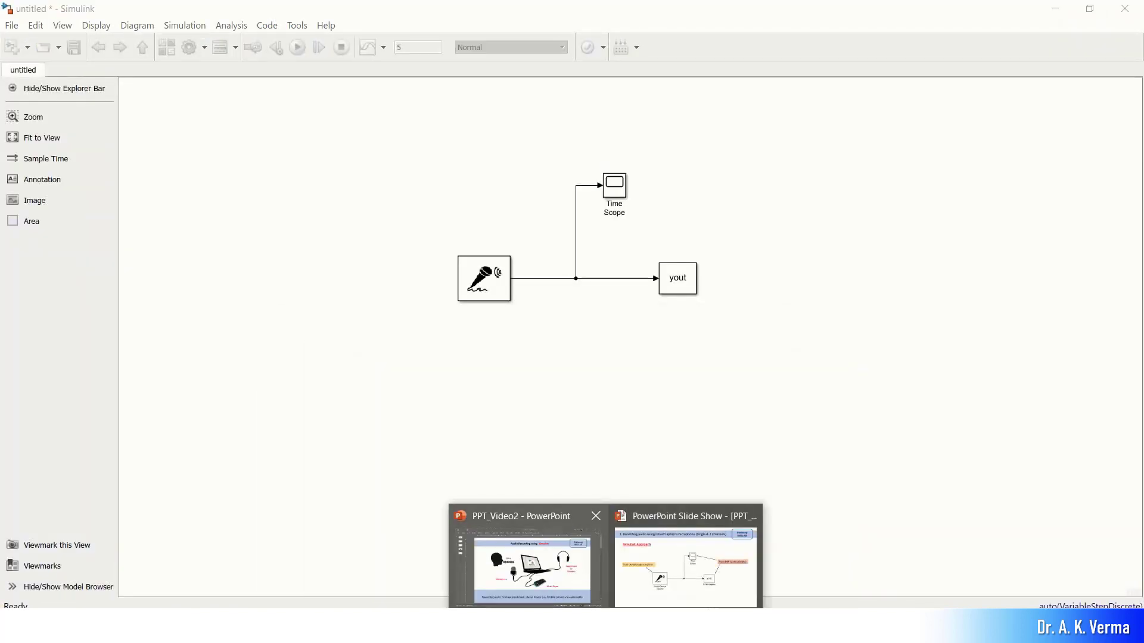
{"action": "mouse_move", "coordinate": [572, 628]}
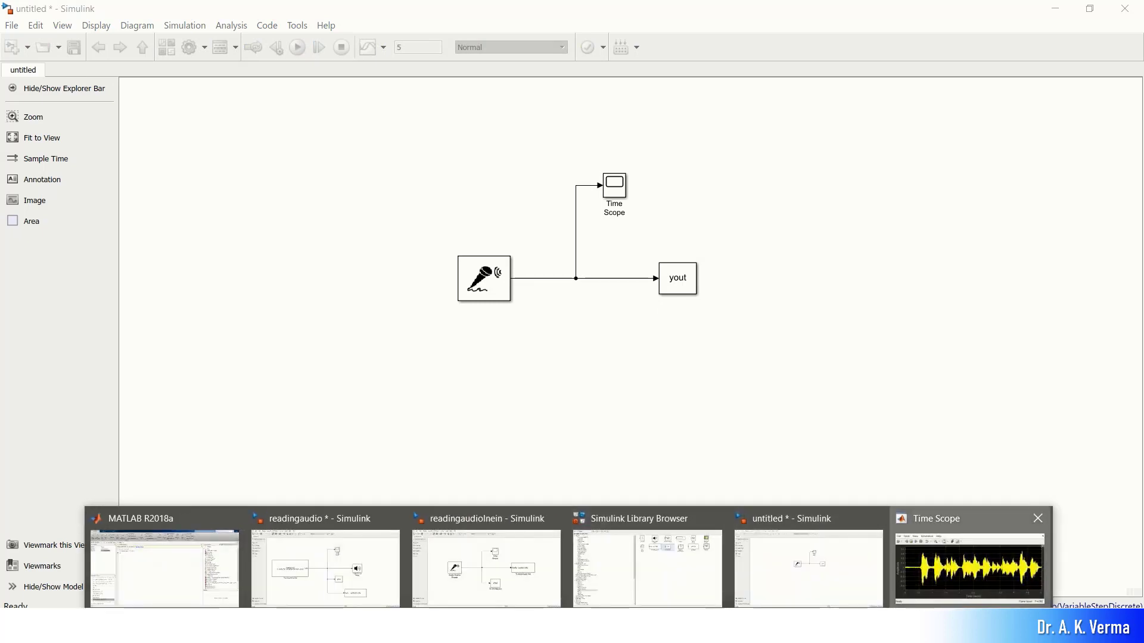
{"action": "left_click", "coordinate": [969, 566]}
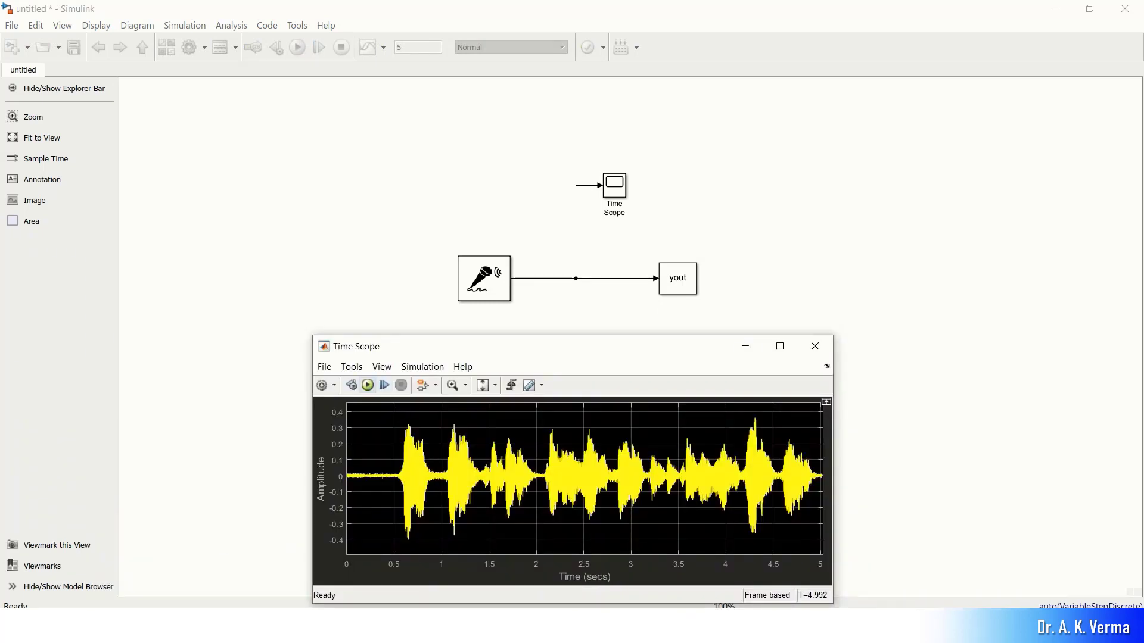
Run the simulation from the Time Scope to record two-channel audio, inspect the waveform maximized, and minimize the scope.
{"action": "left_click", "coordinate": [368, 385]}
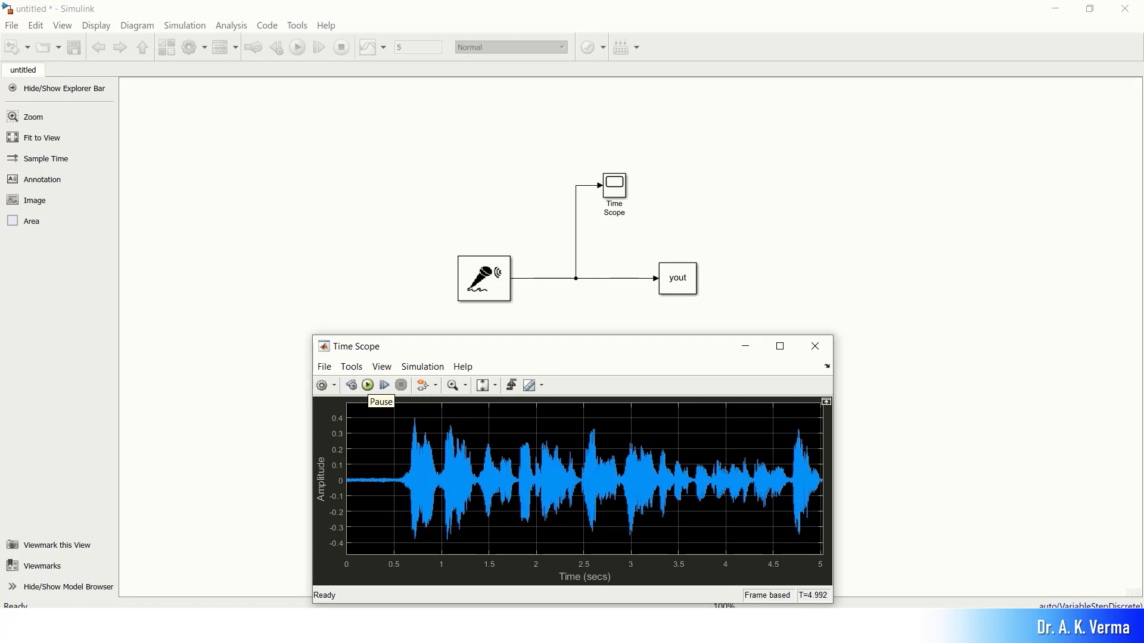
{"action": "left_click", "coordinate": [780, 346]}
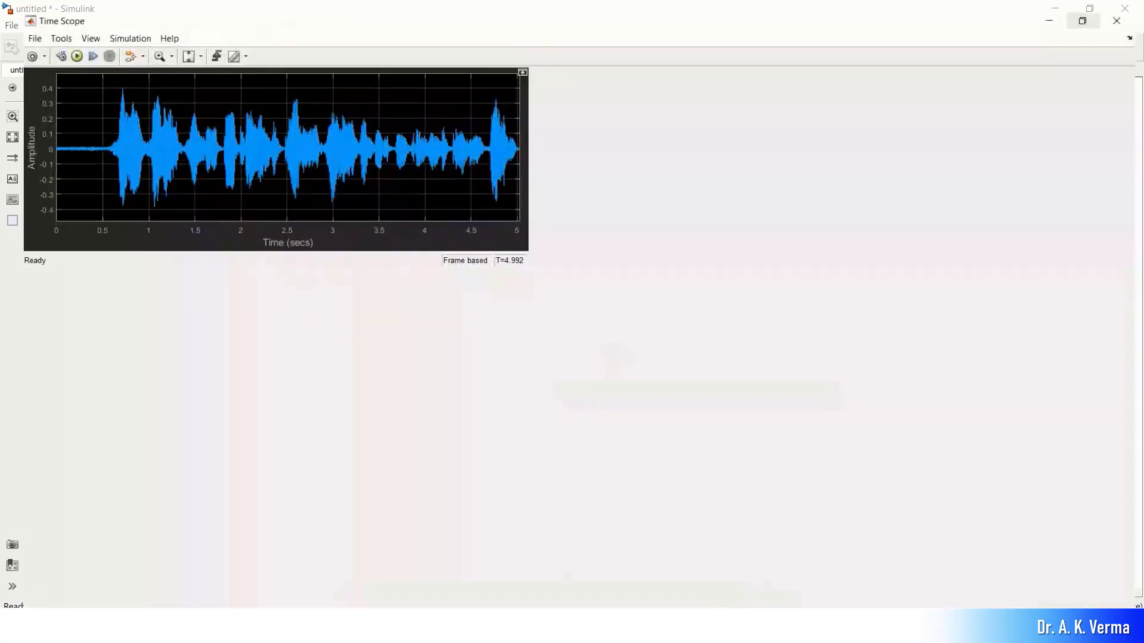
{"action": "left_click", "coordinate": [1089, 8]}
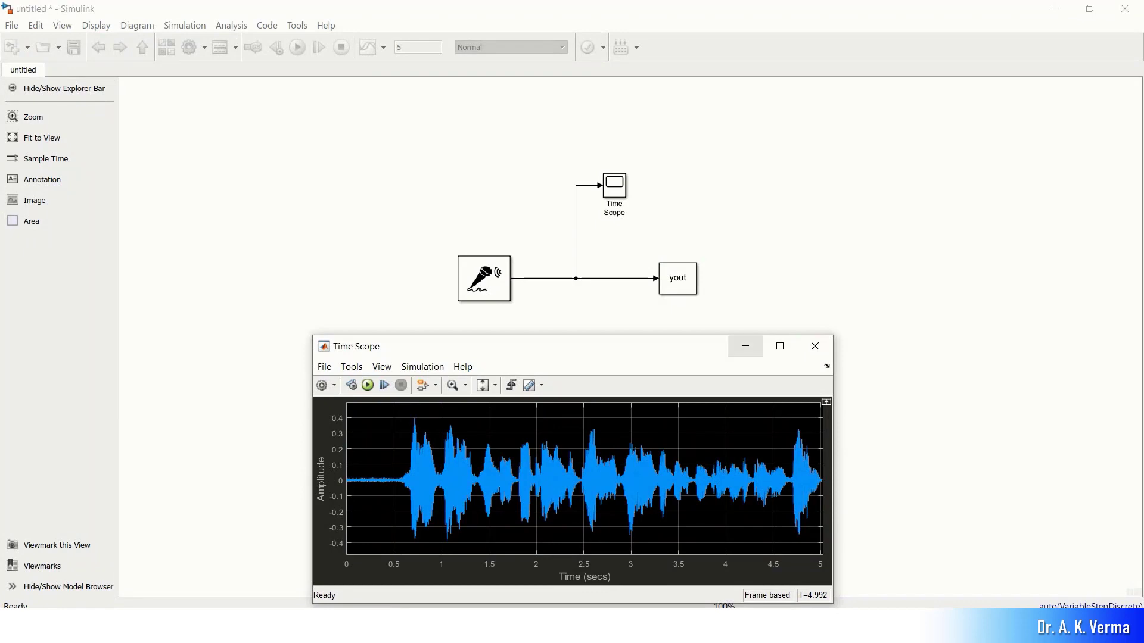
{"action": "left_click", "coordinate": [745, 346]}
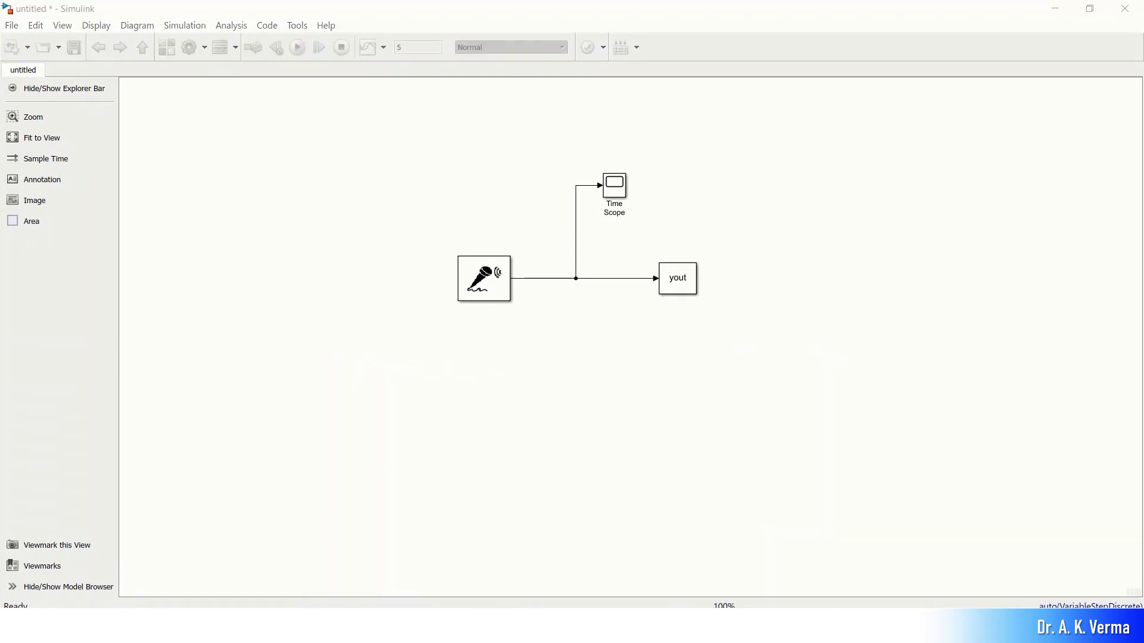
Switch to the MATLAB main window and check the dimensions of yout from the two-channel recording.
{"action": "key", "text": "alt+Tab"}
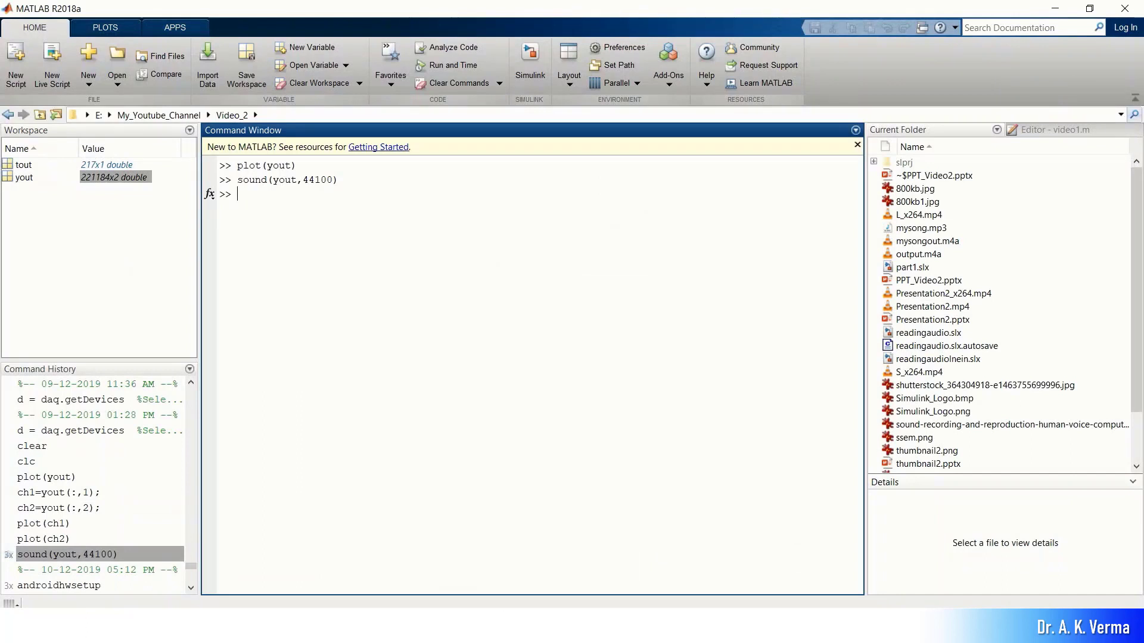
{"action": "left_click", "coordinate": [24, 178]}
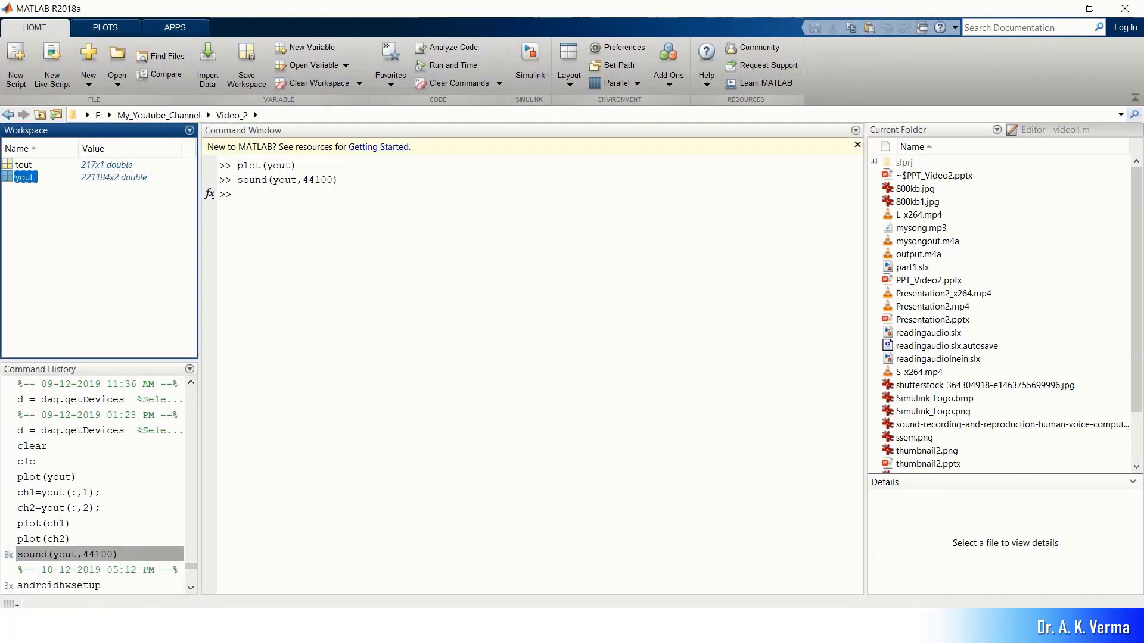
{"action": "left_click", "coordinate": [114, 178]}
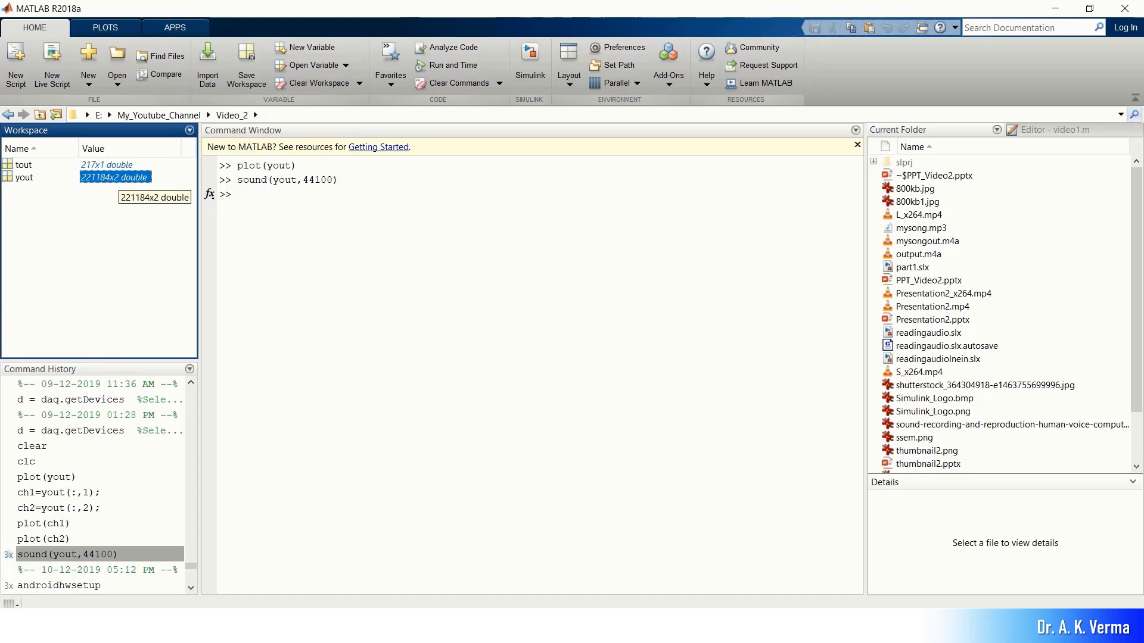
Plot both recorded channels together with plot(yout), view the figure enlarged and close it.
{"action": "left_click", "coordinate": [239, 194]}
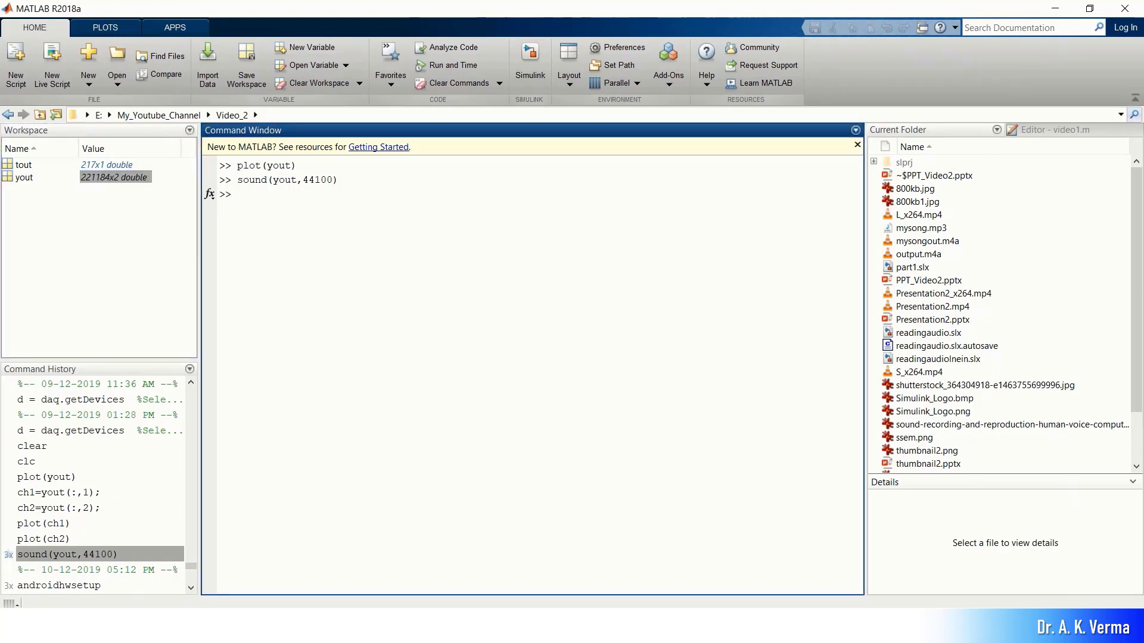
{"action": "double_click", "coordinate": [47, 477]}
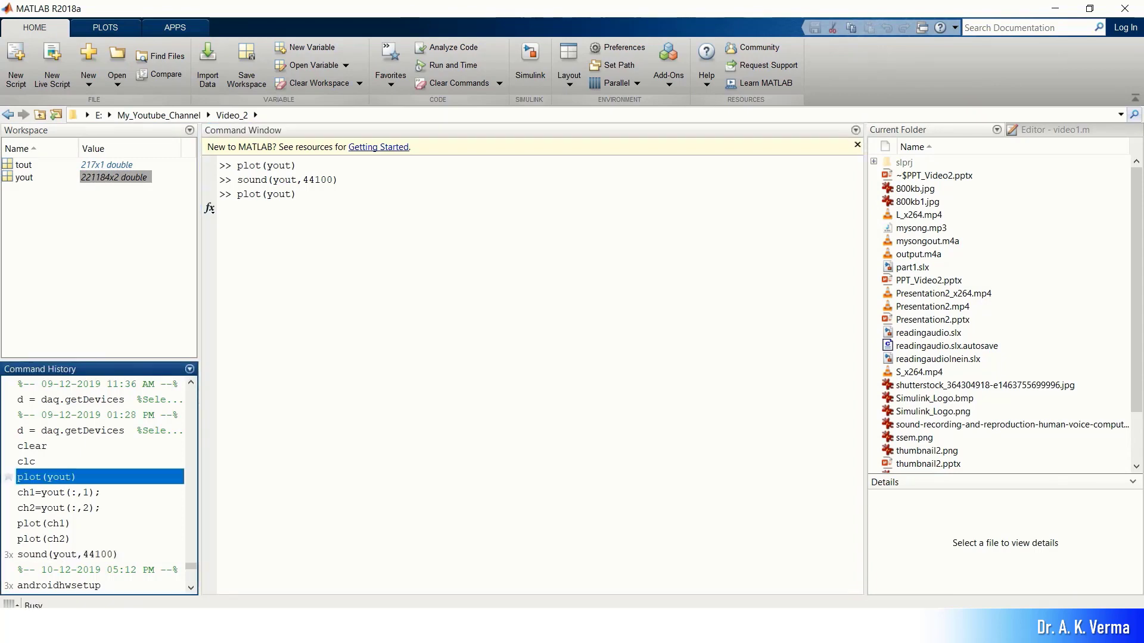
{"action": "left_click", "coordinate": [727, 27]}
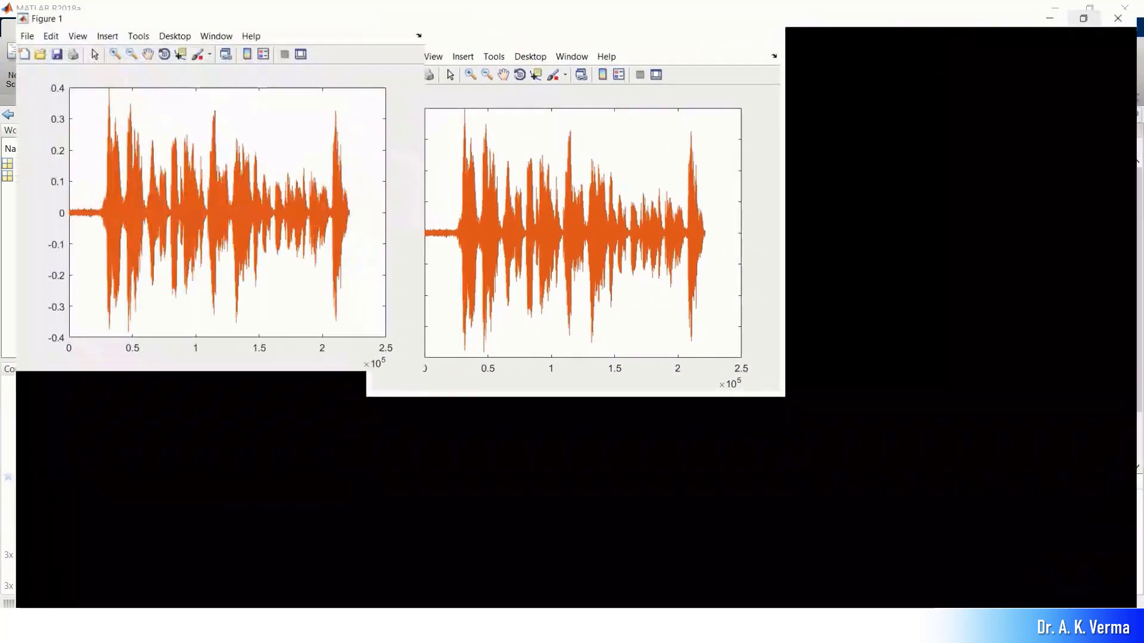
{"action": "left_click", "coordinate": [1125, 9]}
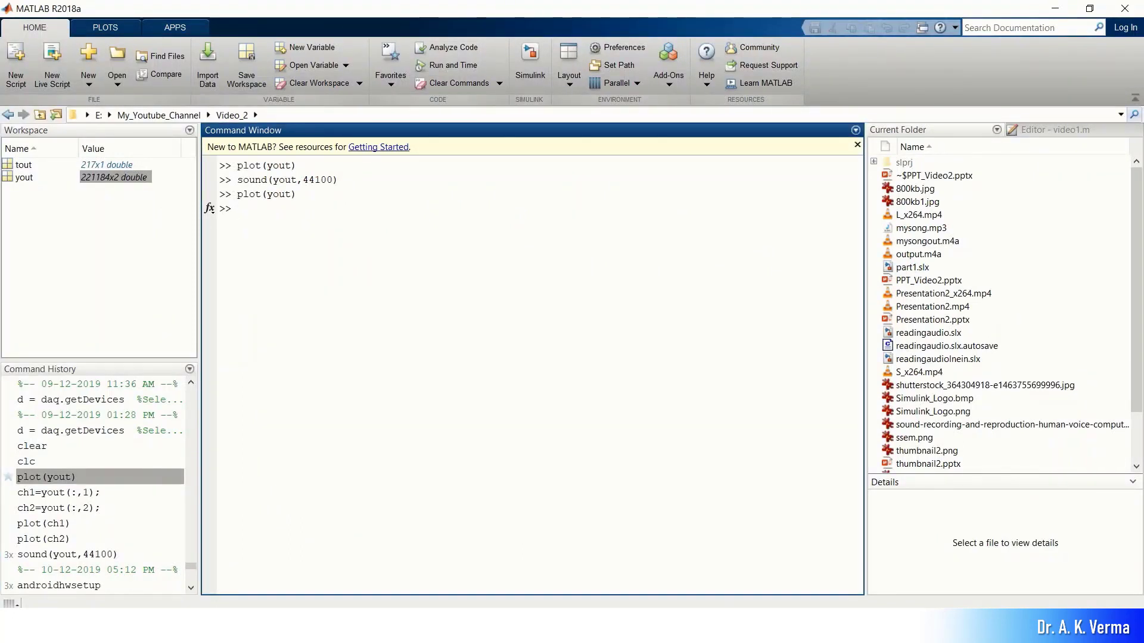
Extract the channels with ch1=yout(:,1); and ch2=yout(:,2); and check both new variables in the workspace.
{"action": "double_click", "coordinate": [58, 492]}
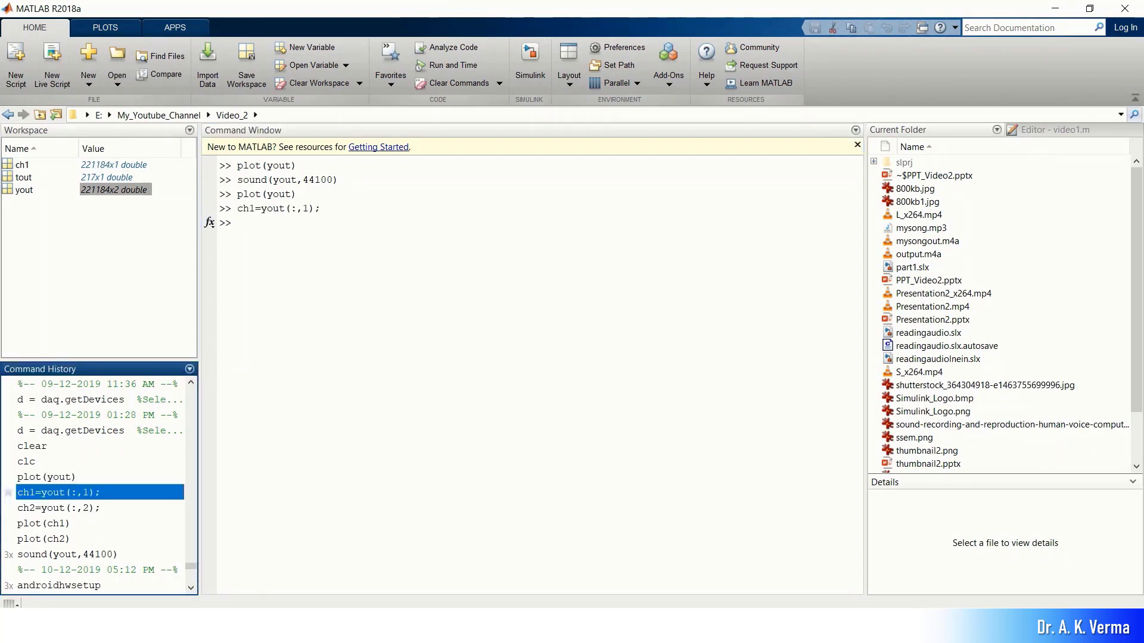
{"action": "double_click", "coordinate": [59, 508]}
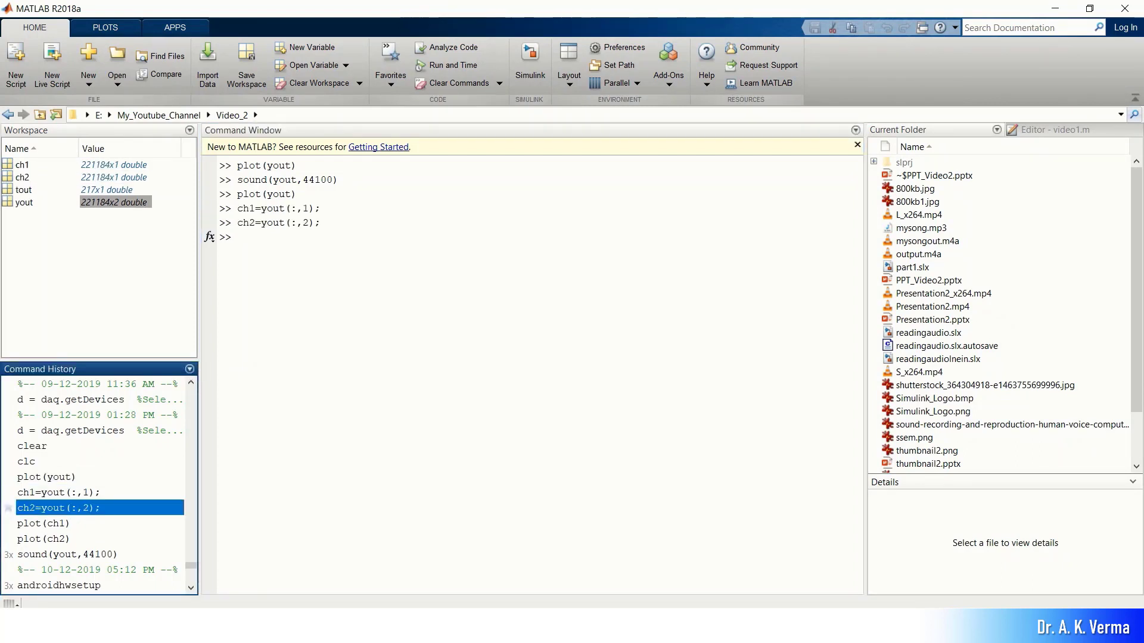
{"action": "left_click", "coordinate": [22, 165]}
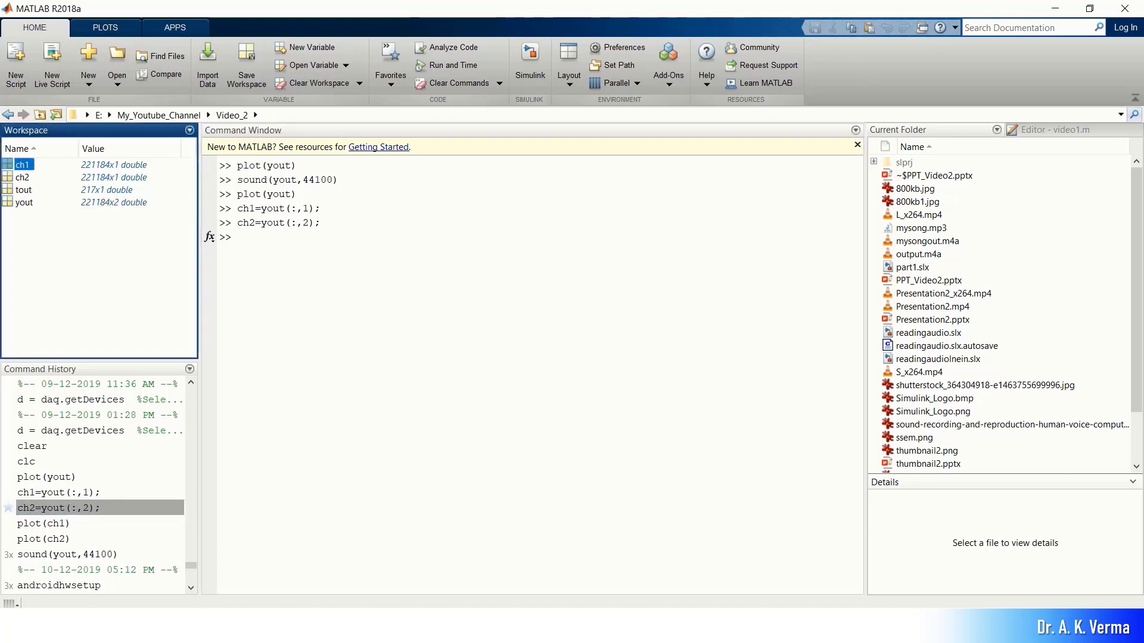
{"action": "left_click", "coordinate": [23, 178]}
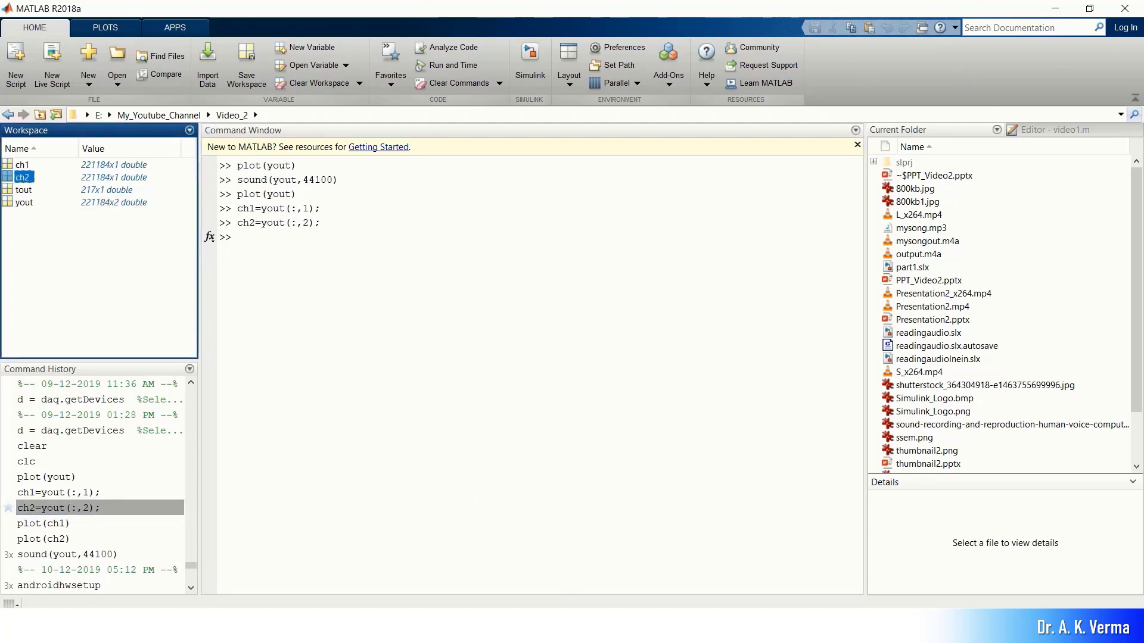
Plot the first channel with plot(ch1), view the figure enlarged and close it.
{"action": "left_click", "coordinate": [333, 245]}
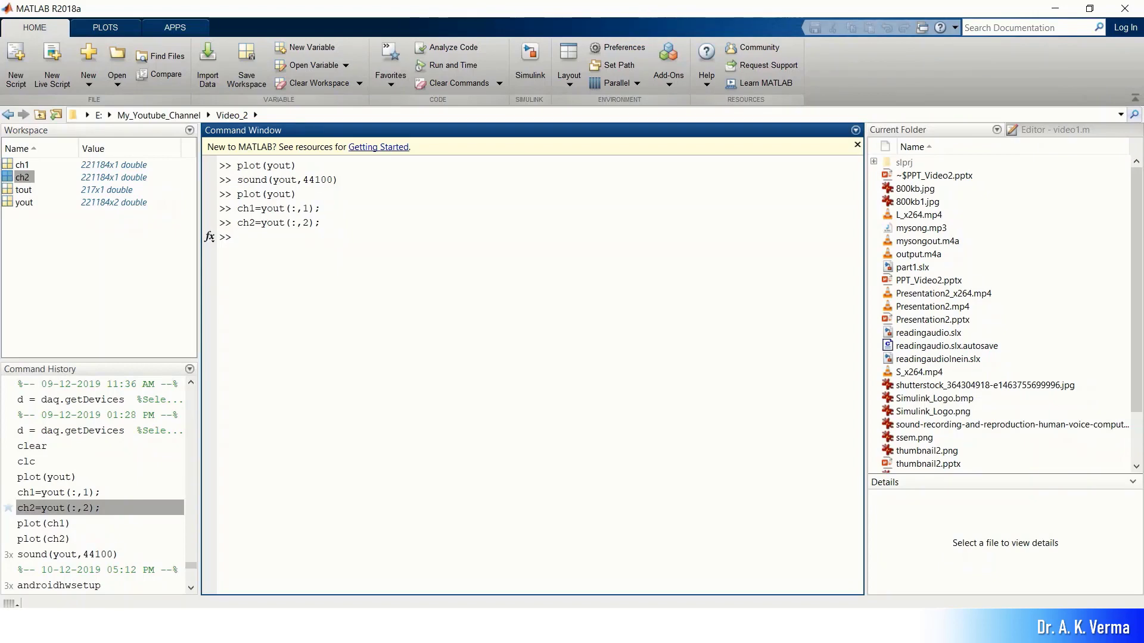
{"action": "double_click", "coordinate": [43, 524]}
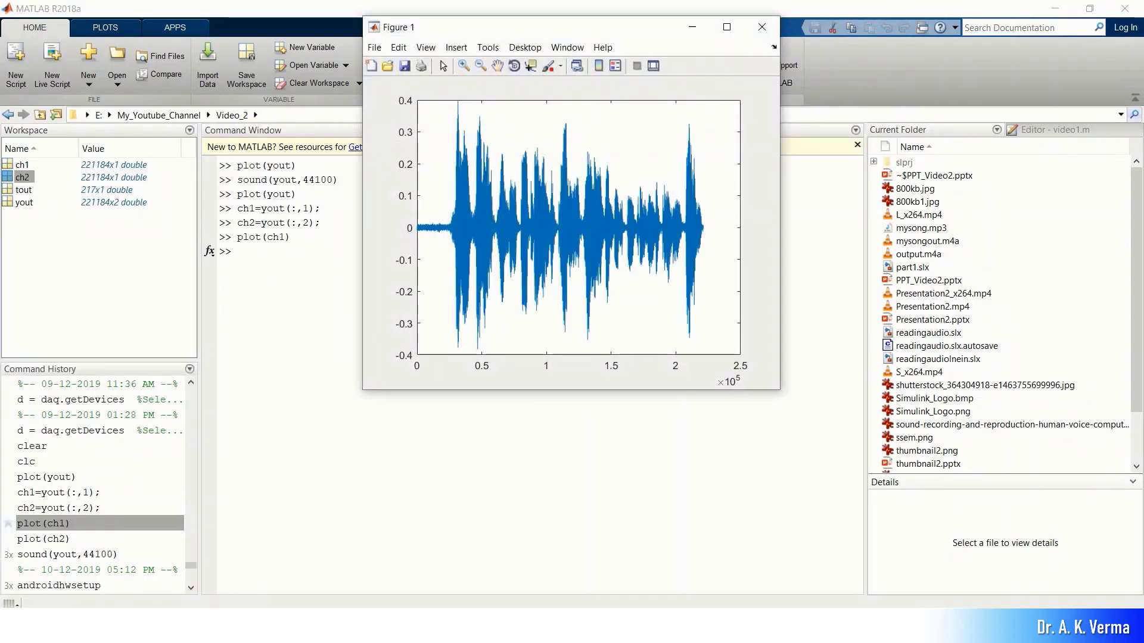
{"action": "left_click", "coordinate": [727, 27]}
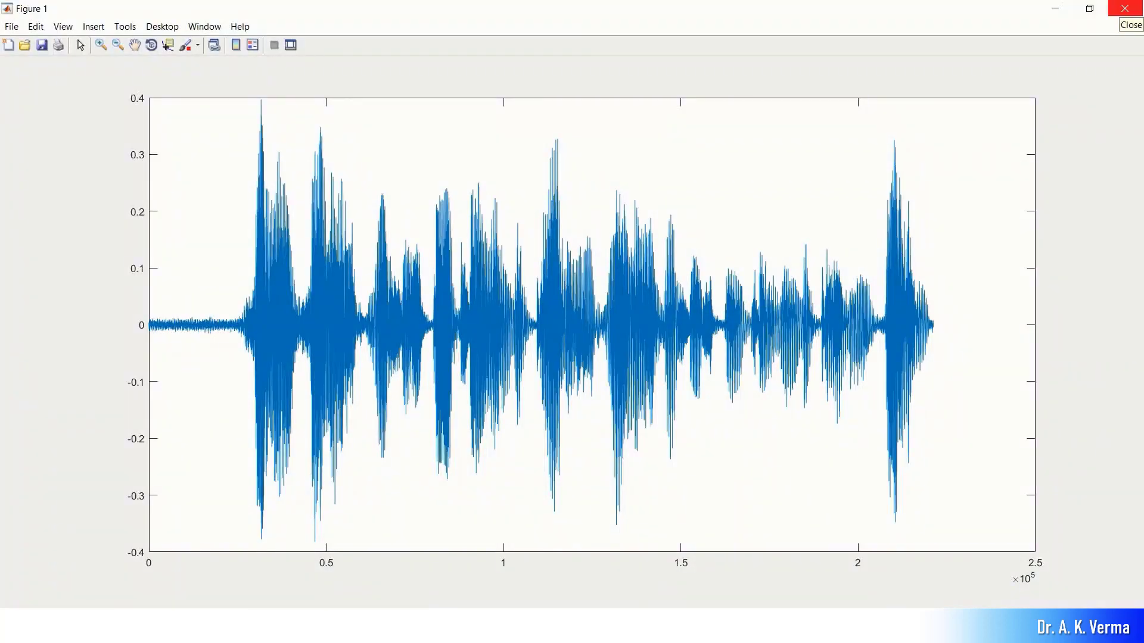
{"action": "left_click", "coordinate": [1125, 9]}
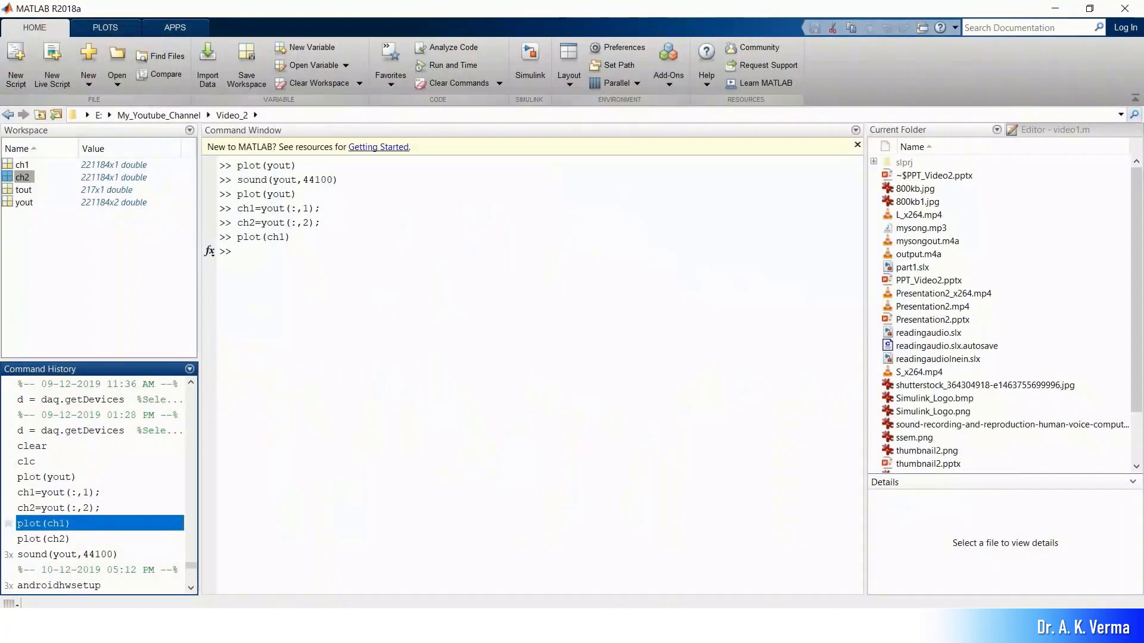
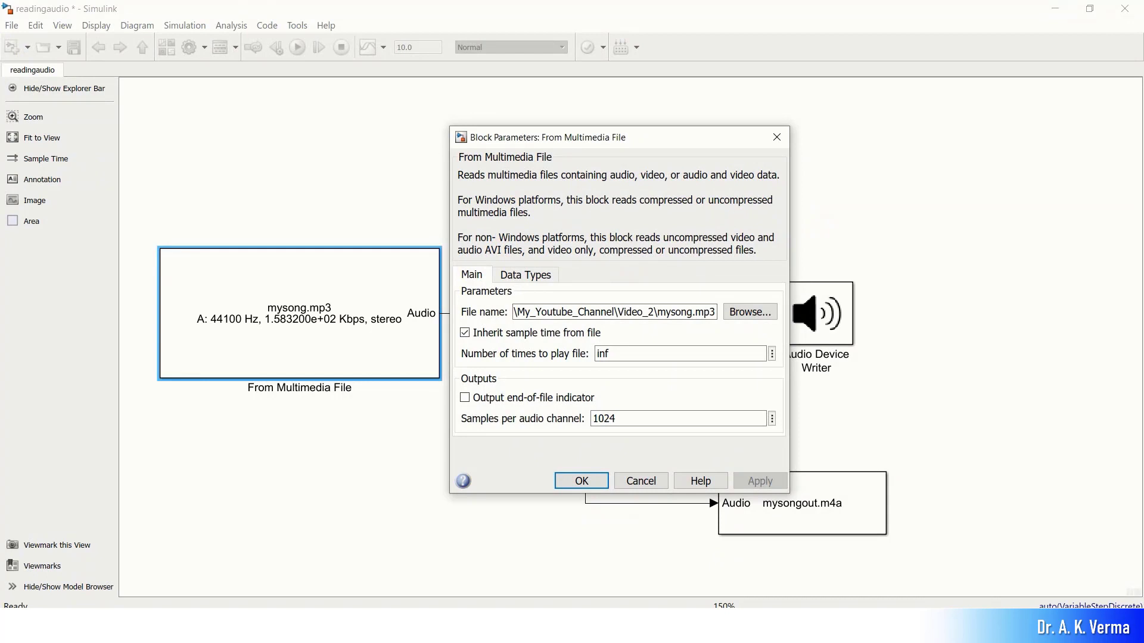
Choose mysong from the Video_2 folder as the From Multimedia File block's input and accept the block parameters.
{"action": "key", "text": "ctrl+a"}
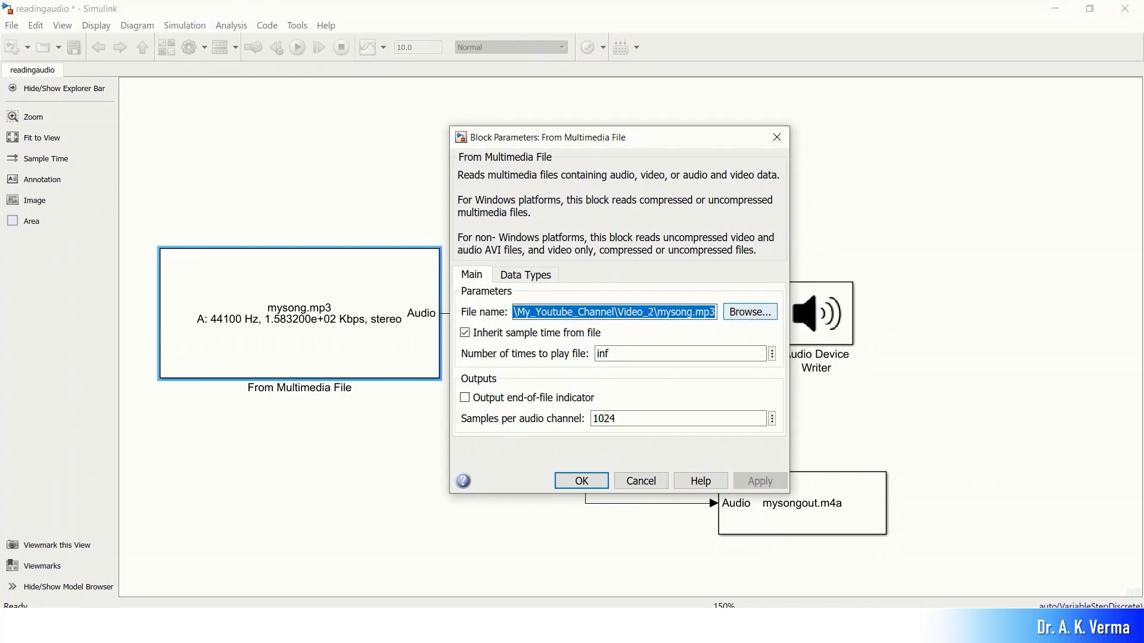
{"action": "left_click", "coordinate": [750, 311]}
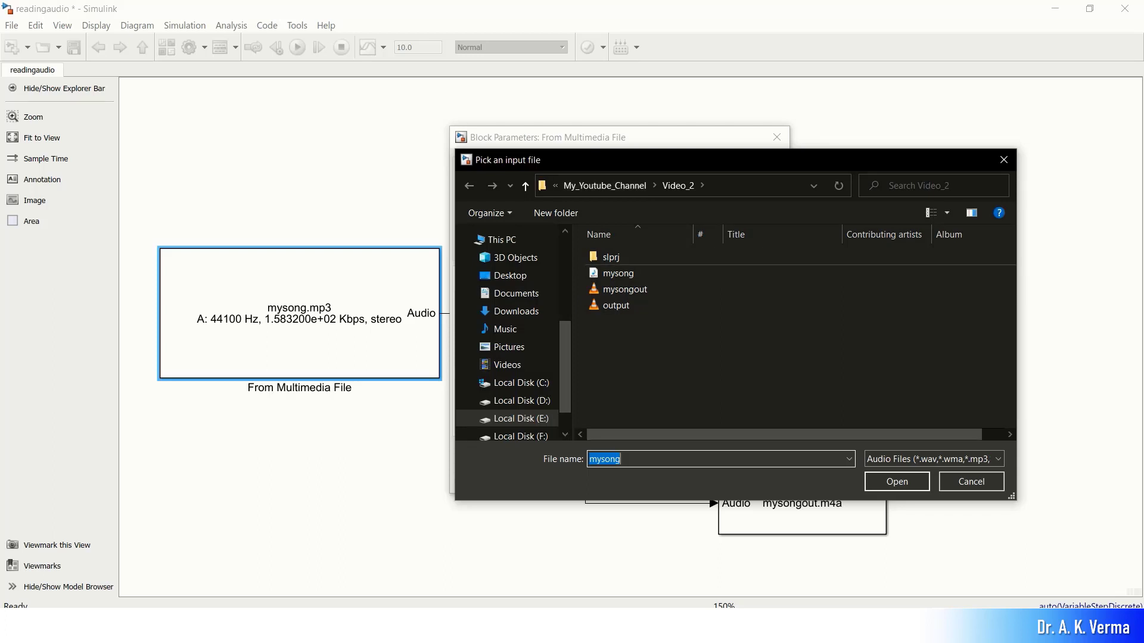
{"action": "left_click", "coordinate": [618, 273]}
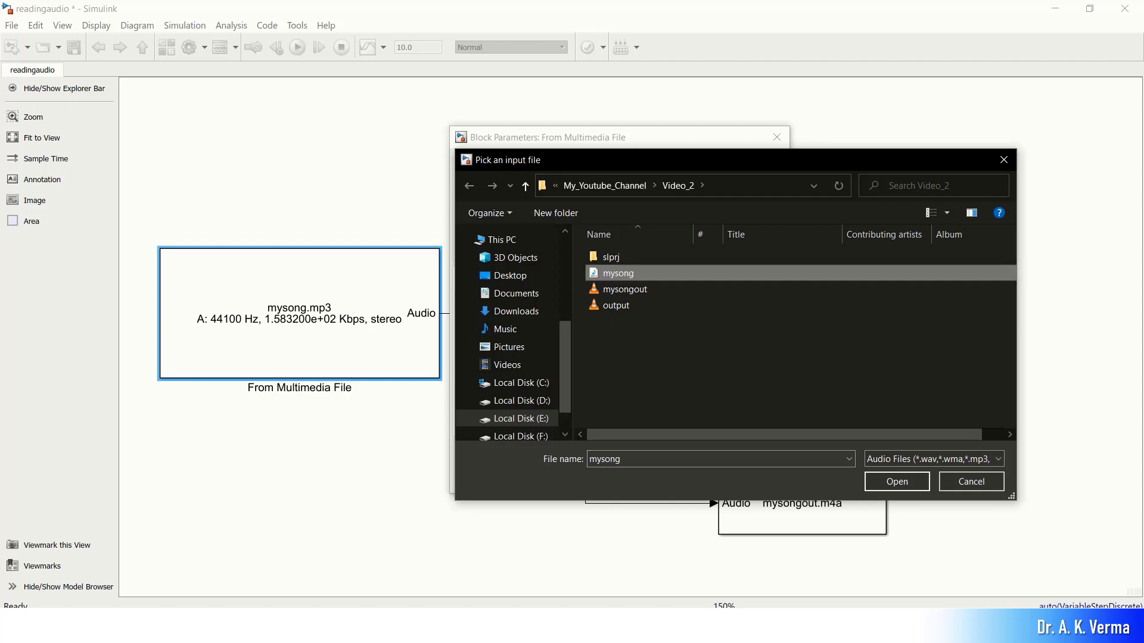
{"action": "left_click", "coordinate": [897, 481]}
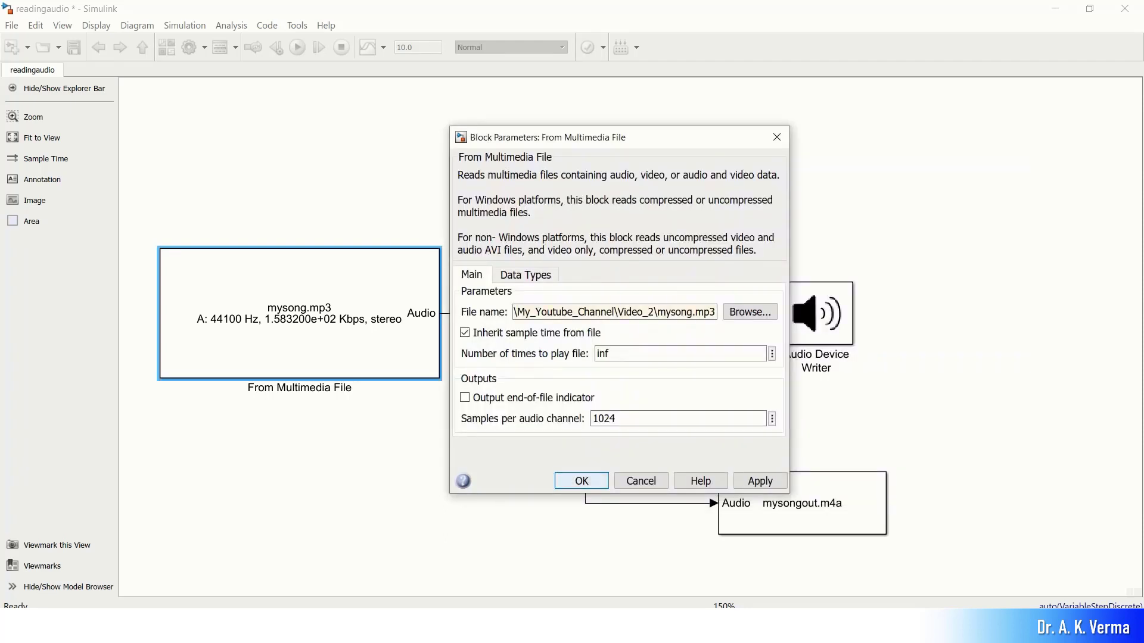
{"action": "key", "text": "Return"}
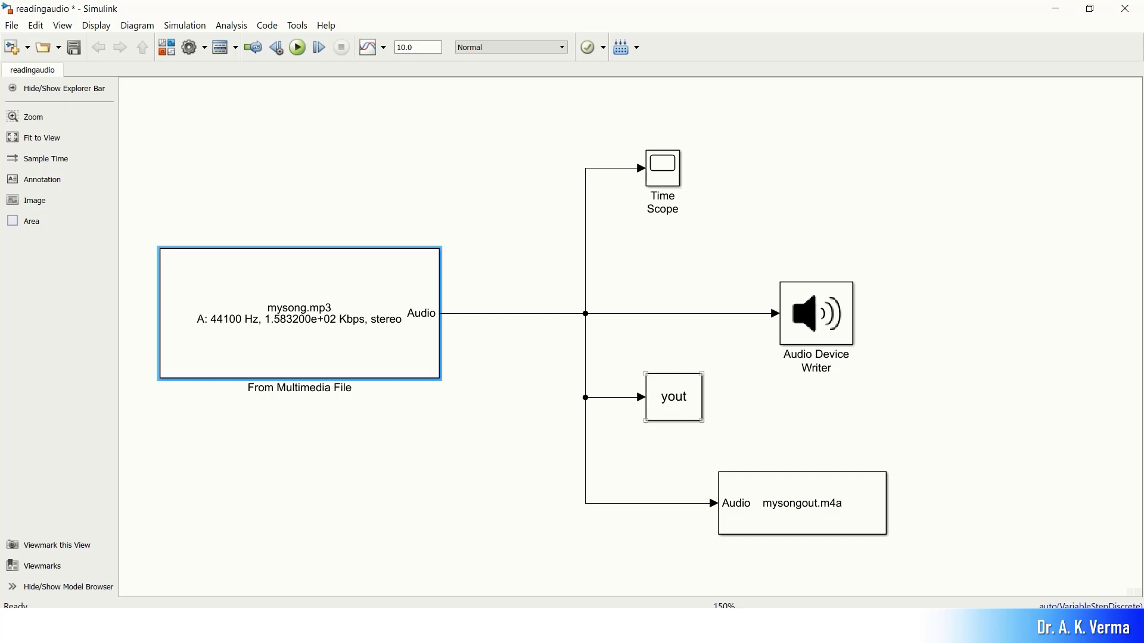
Point out the Audio Device Writer and mysongout.m4a output blocks, and open the Time Scope in a reduced window over the model.
{"action": "left_click", "coordinate": [816, 313]}
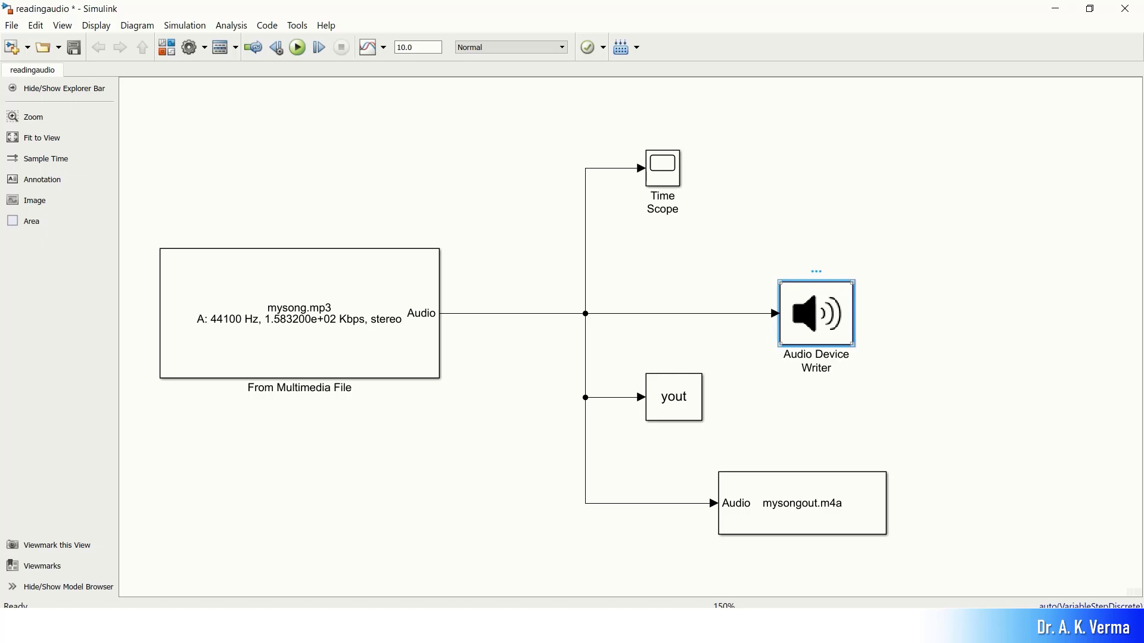
{"action": "left_click", "coordinate": [802, 503]}
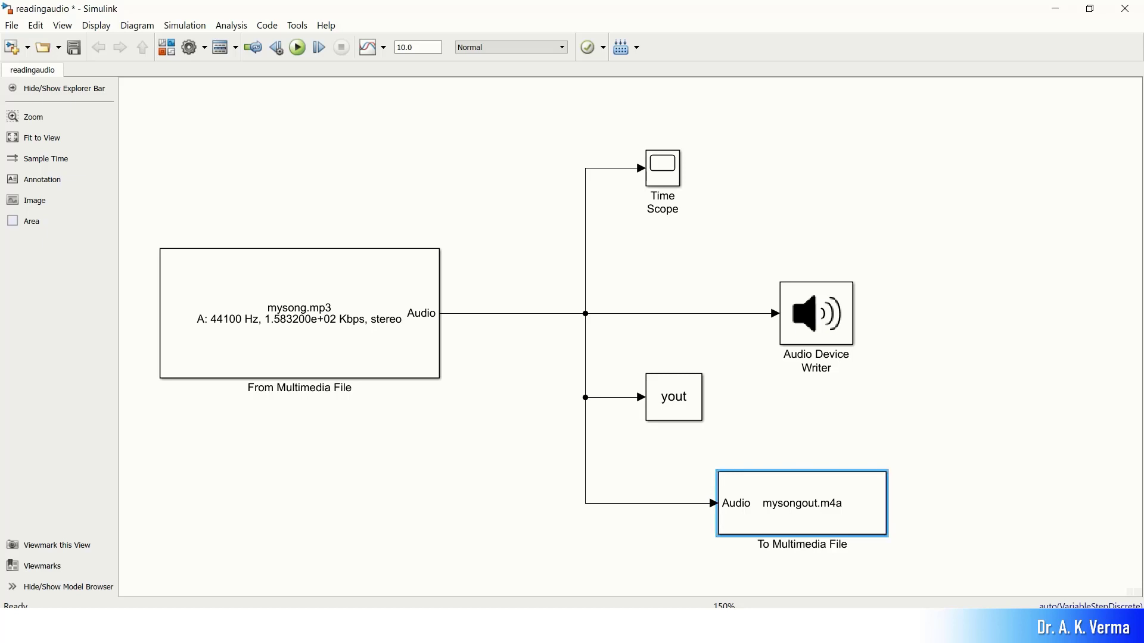
{"action": "double_click", "coordinate": [662, 168]}
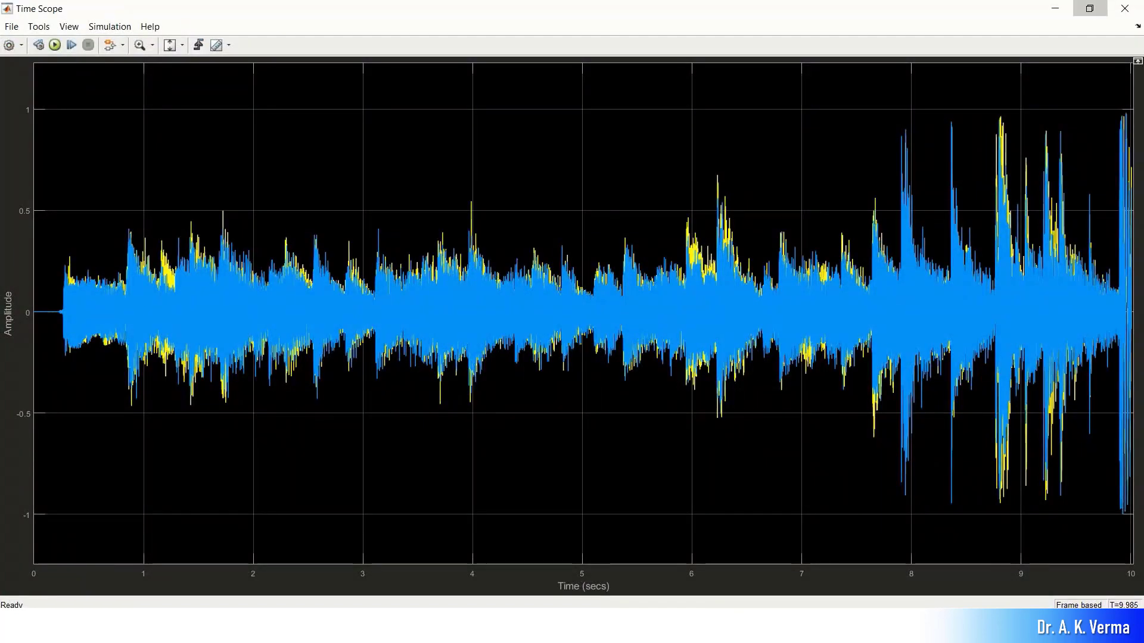
{"action": "left_click", "coordinate": [1089, 9]}
{"action": "left_click_drag", "start_coordinate": [414, 202], "coordinate": [398, 236]}
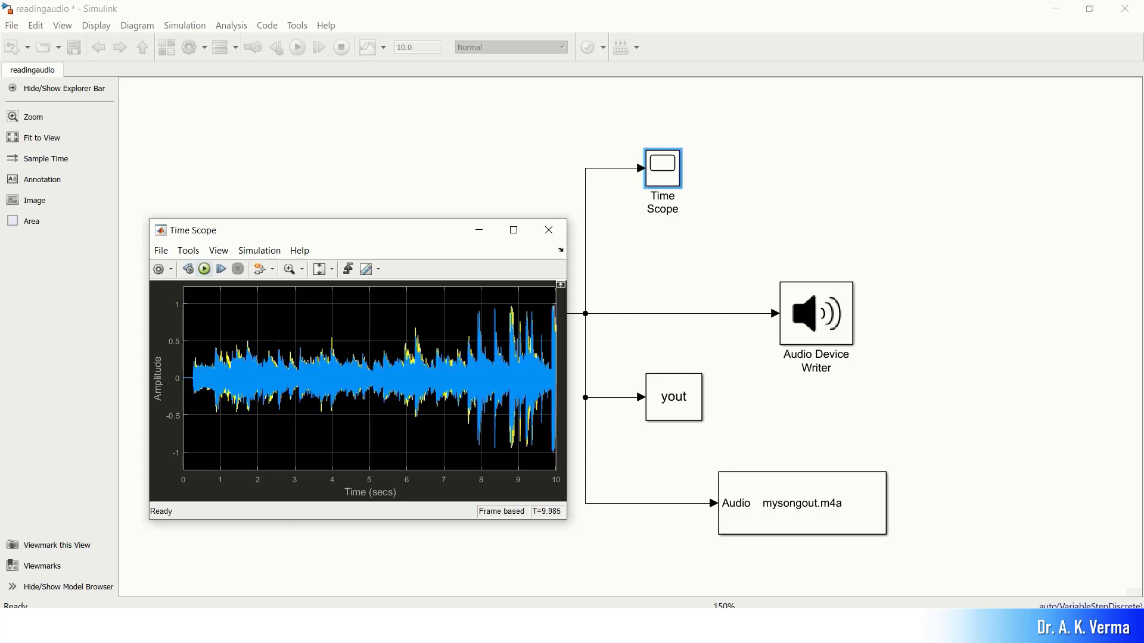
Run the readingaudio simulation from the Time Scope, inspect the song's waveform maximized, and minimize the scope.
{"action": "left_click", "coordinate": [204, 269]}
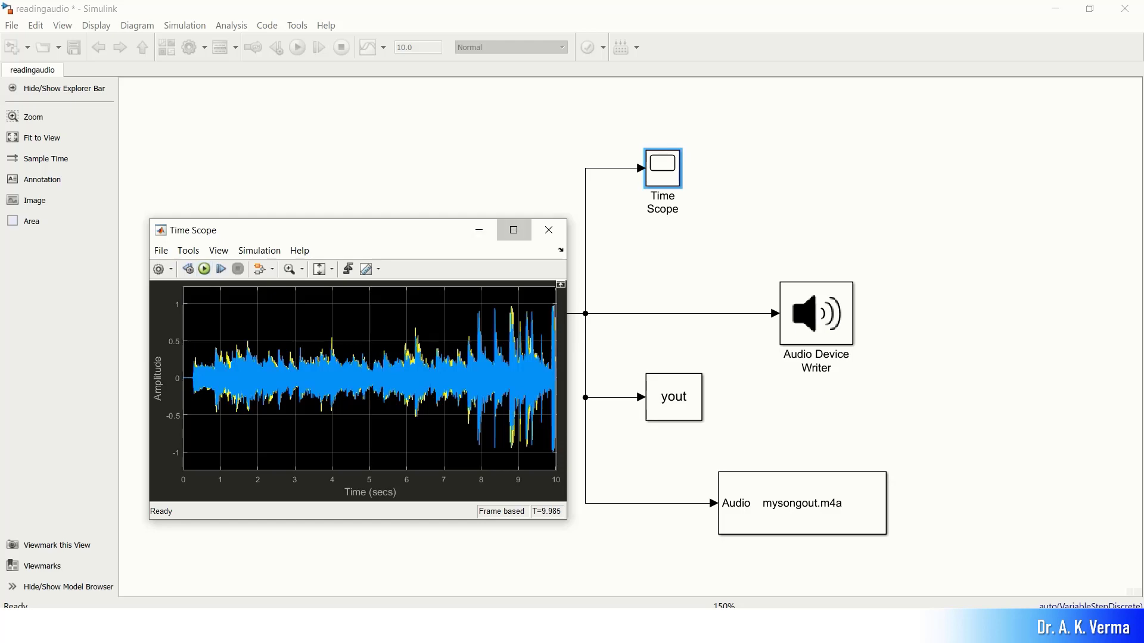
{"action": "left_click", "coordinate": [513, 230]}
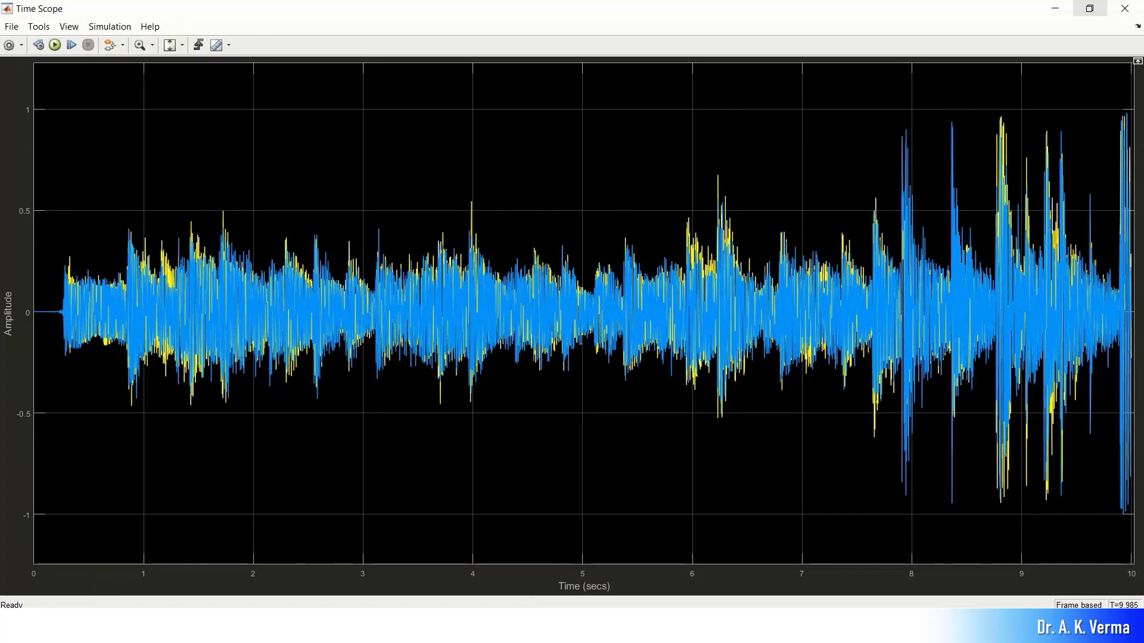
{"action": "left_click", "coordinate": [1089, 9]}
{"action": "left_click", "coordinate": [478, 229]}
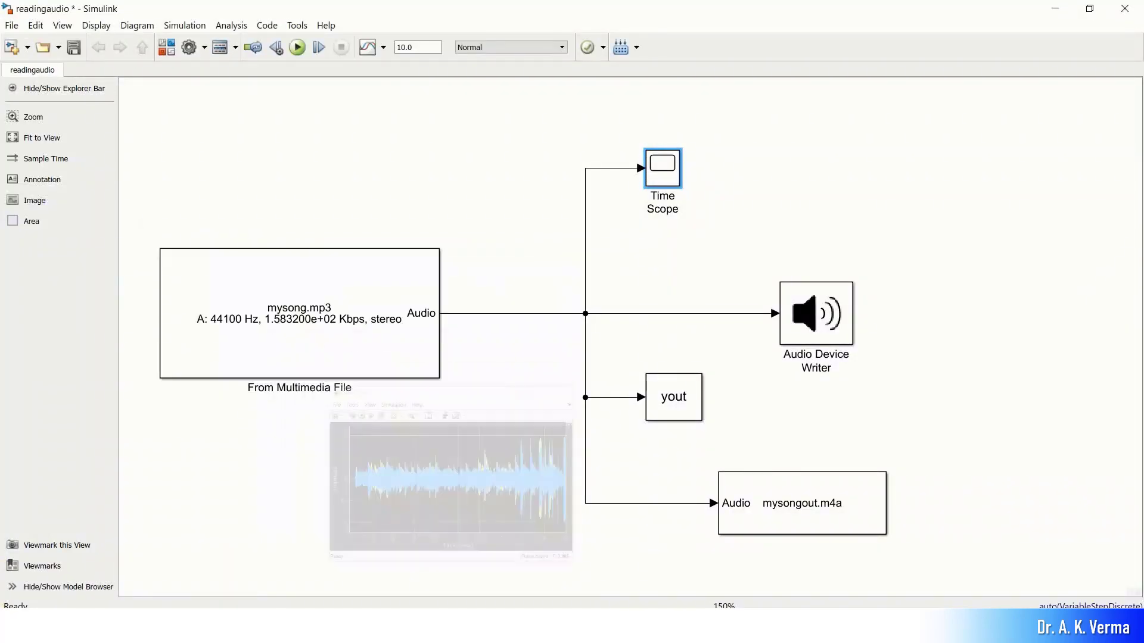
Switch to the MATLAB main window and check the dimensions of yout from the song file simulation.
{"action": "left_click", "coordinate": [570, 627]}
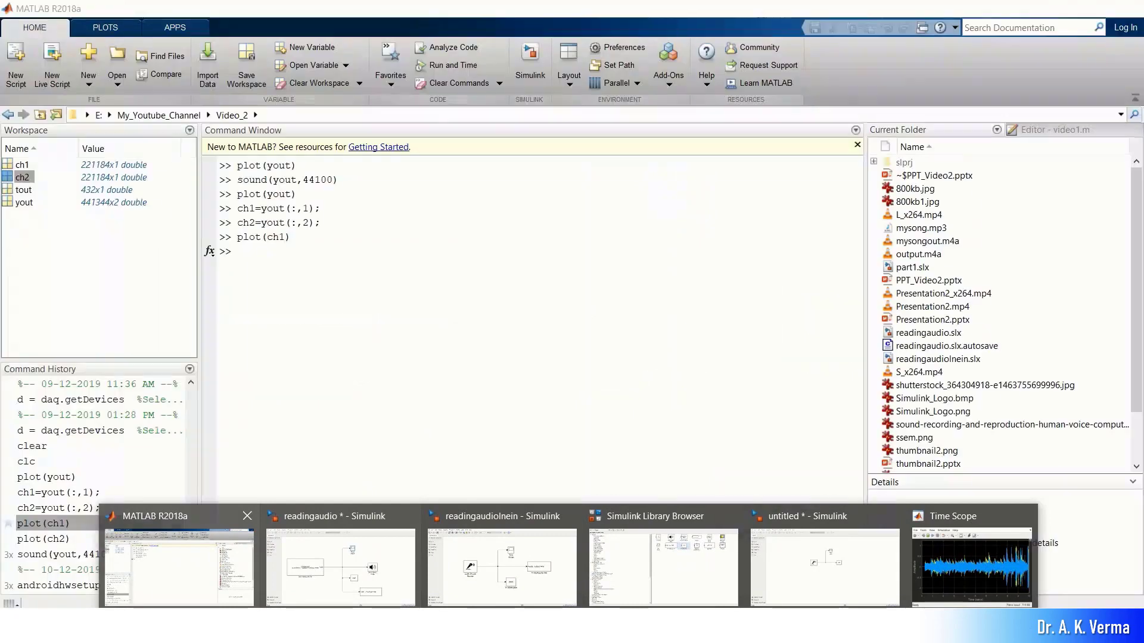
{"action": "left_click", "coordinate": [177, 563]}
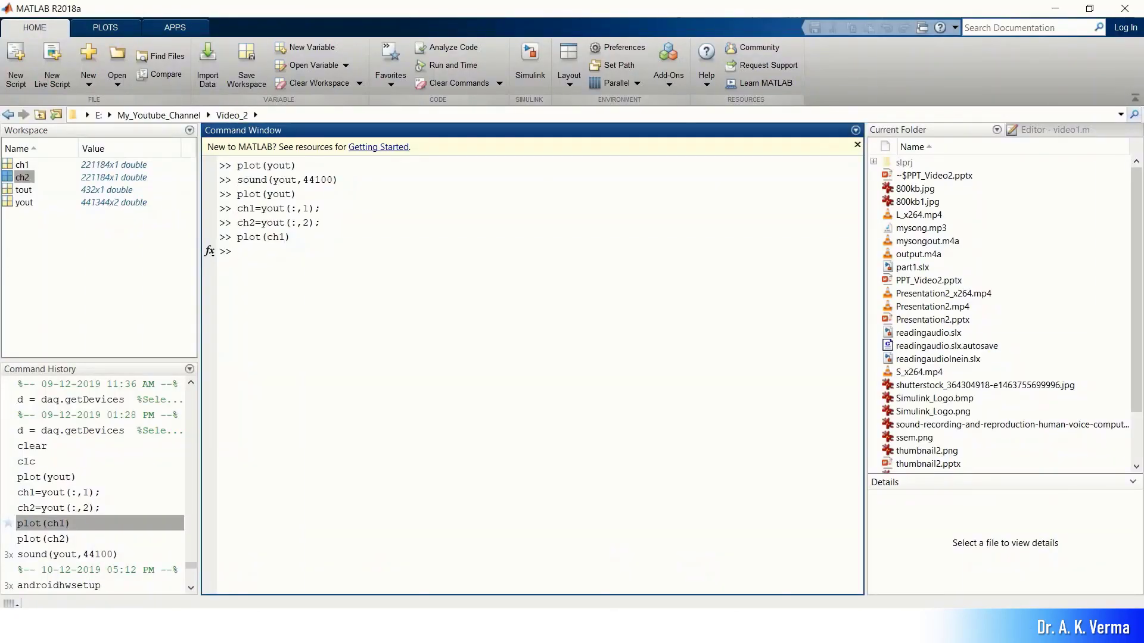
{"action": "left_click", "coordinate": [24, 202]}
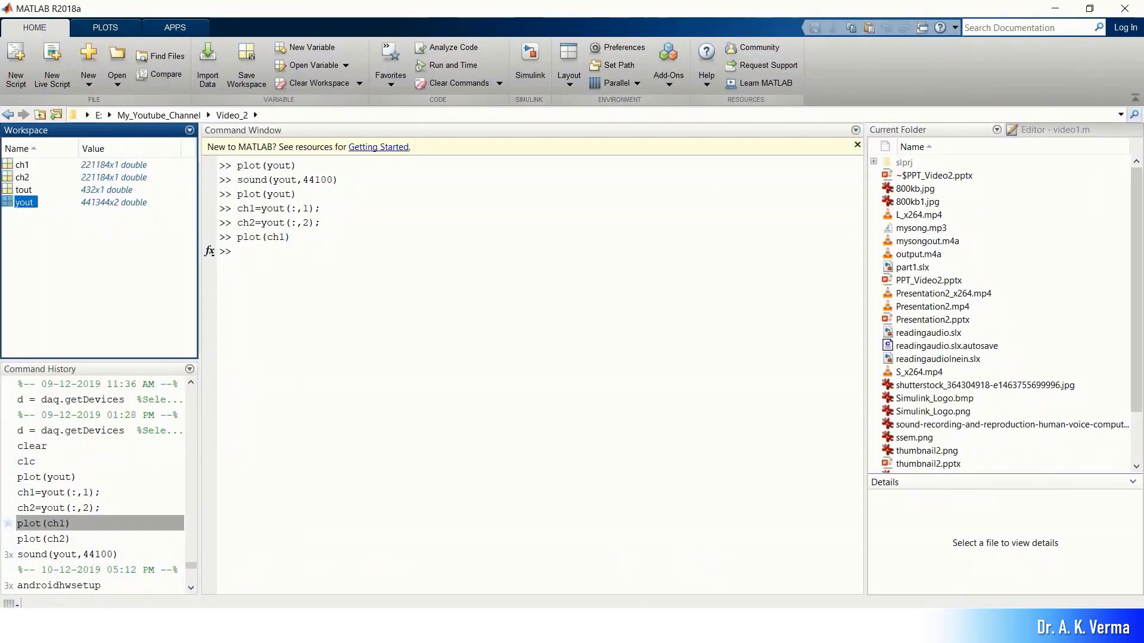
{"action": "left_click", "coordinate": [107, 202]}
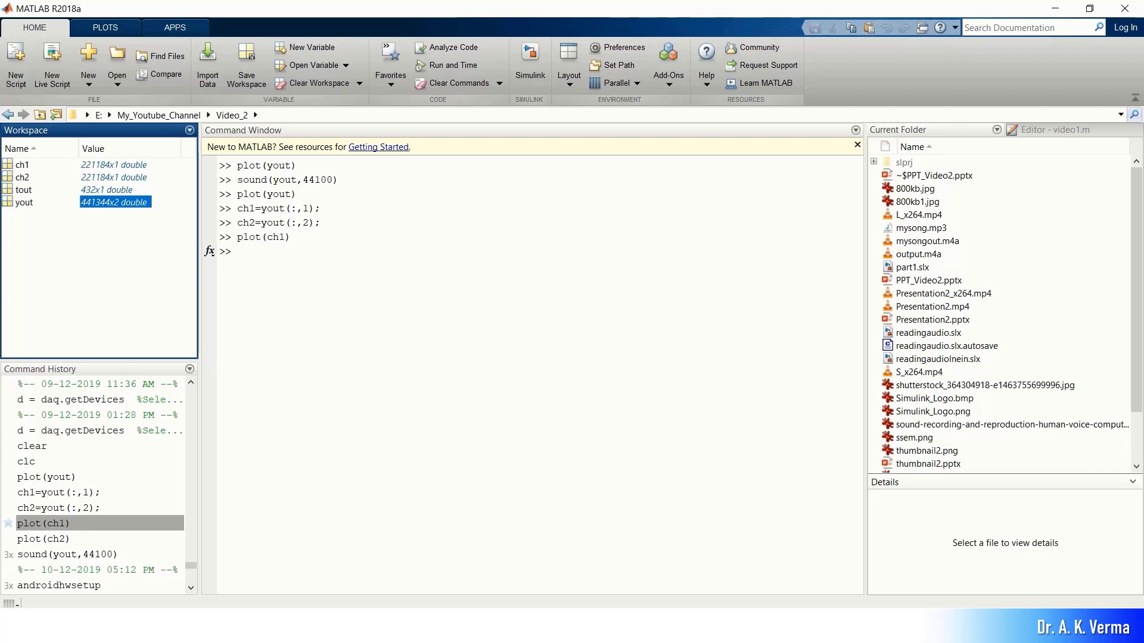
{"action": "left_click", "coordinate": [238, 251]}
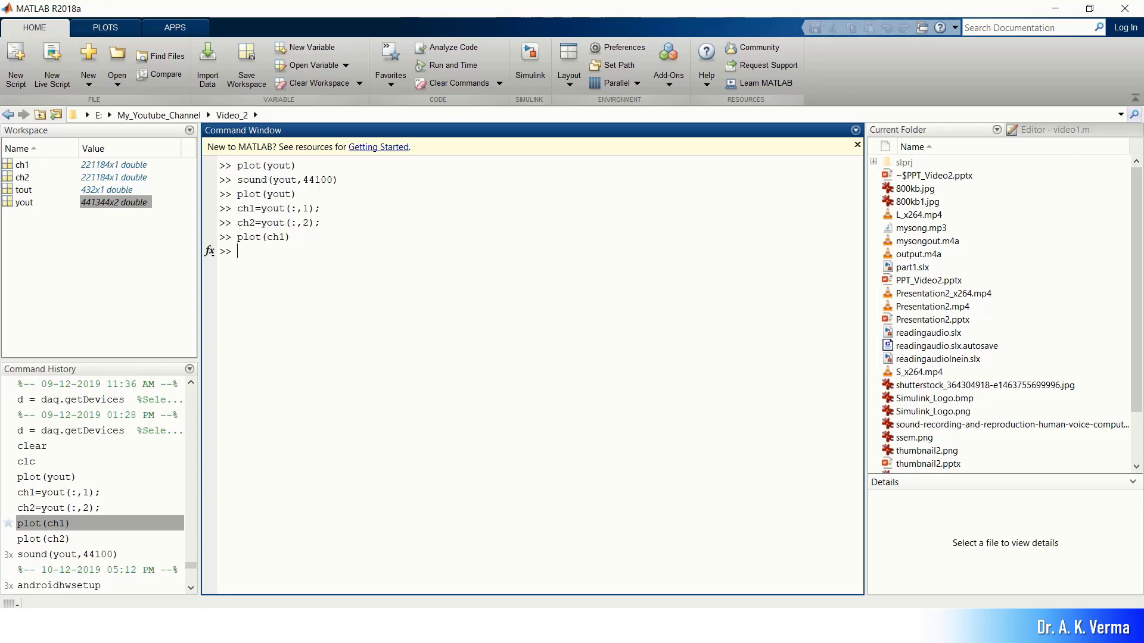
Switch back to the readingaudio model and review its mysongout.m4a output block.
{"action": "key", "text": "alt+Tab"}
{"action": "key", "text": "alt+Tab"}
{"action": "key", "text": "alt+Tab"}
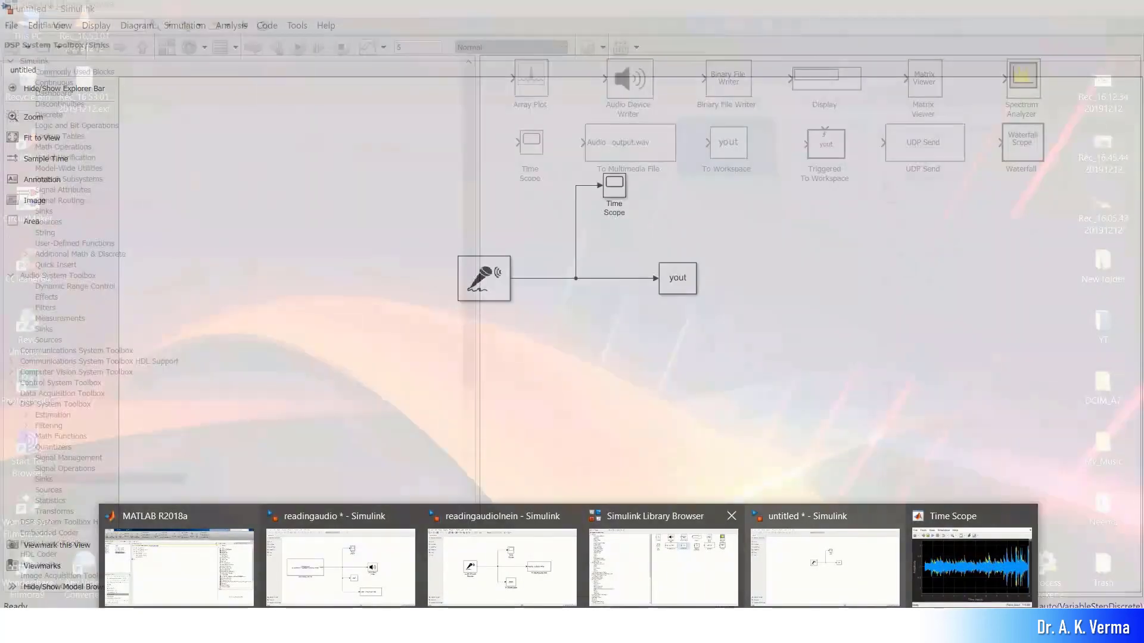
{"action": "key", "text": "alt+shift+Tab"}
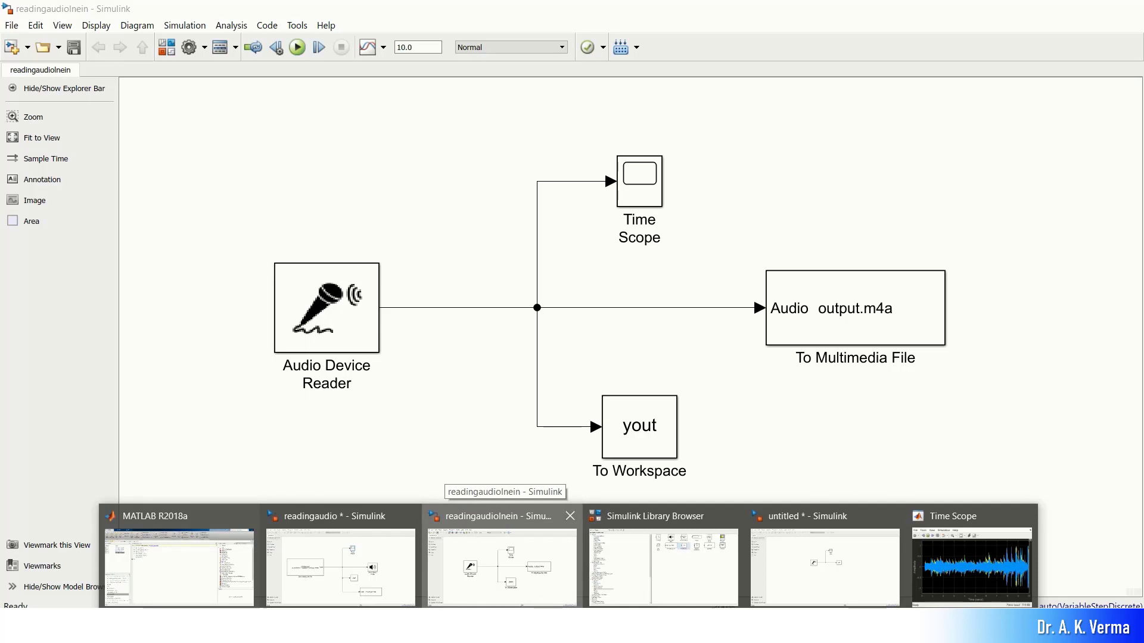
{"action": "key", "text": "alt+shift+Tab"}
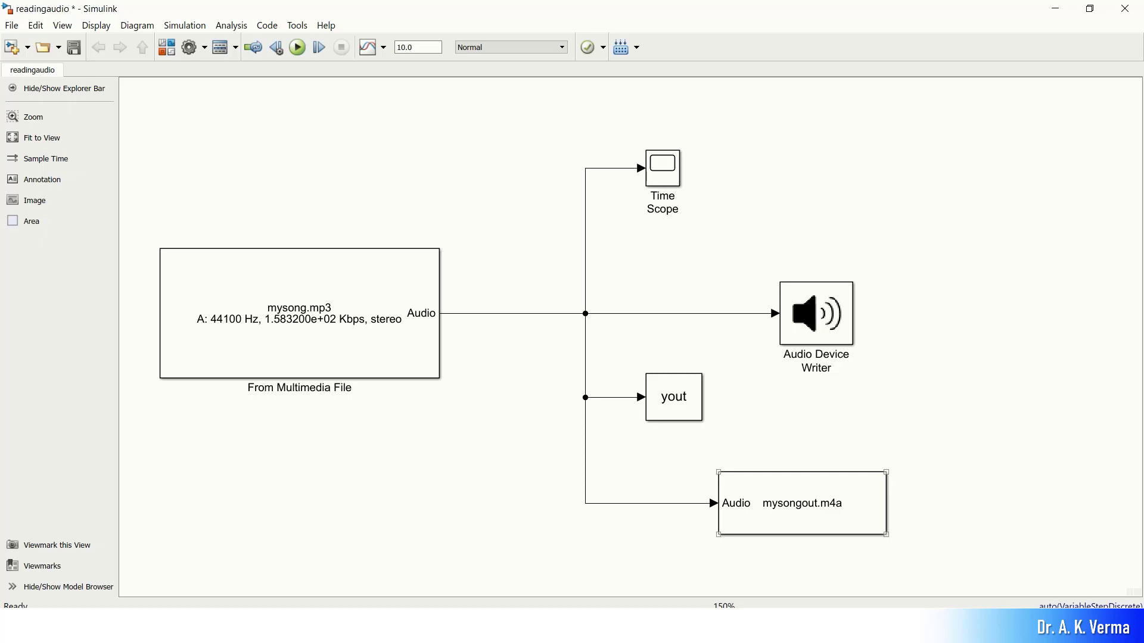
{"action": "key", "text": "Escape"}
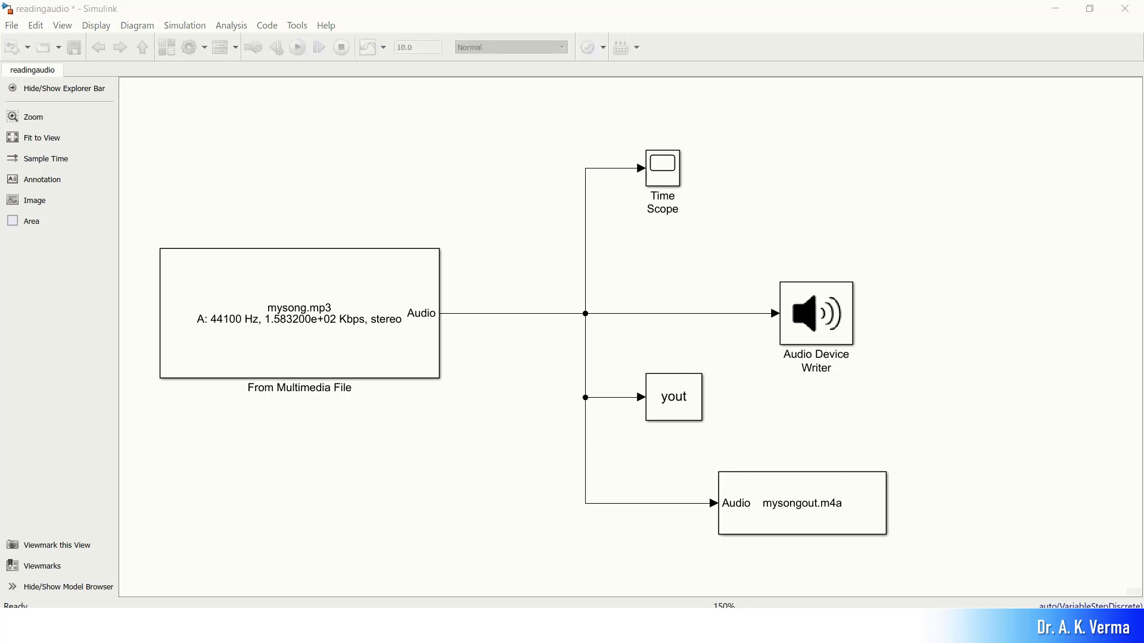
Switch to the Video_2 folder in File Explorer and check the details of the mysongout audio file.
{"action": "key", "text": "alt+Tab"}
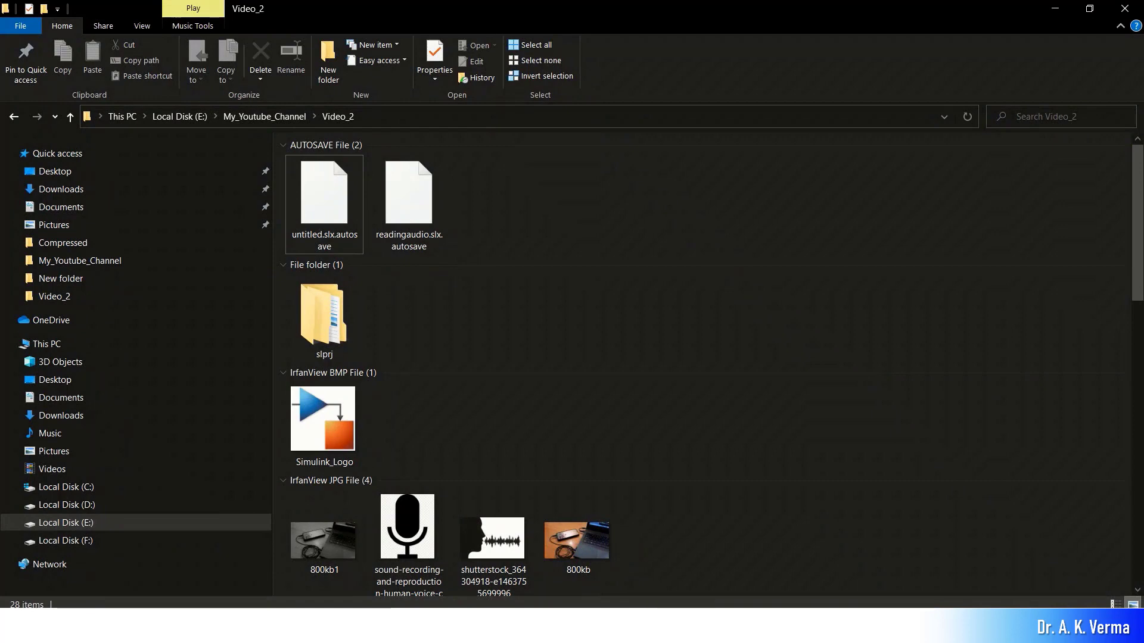
{"action": "scroll", "coordinate": [411, 364], "scroll_direction": "down", "scroll_amount": 7}
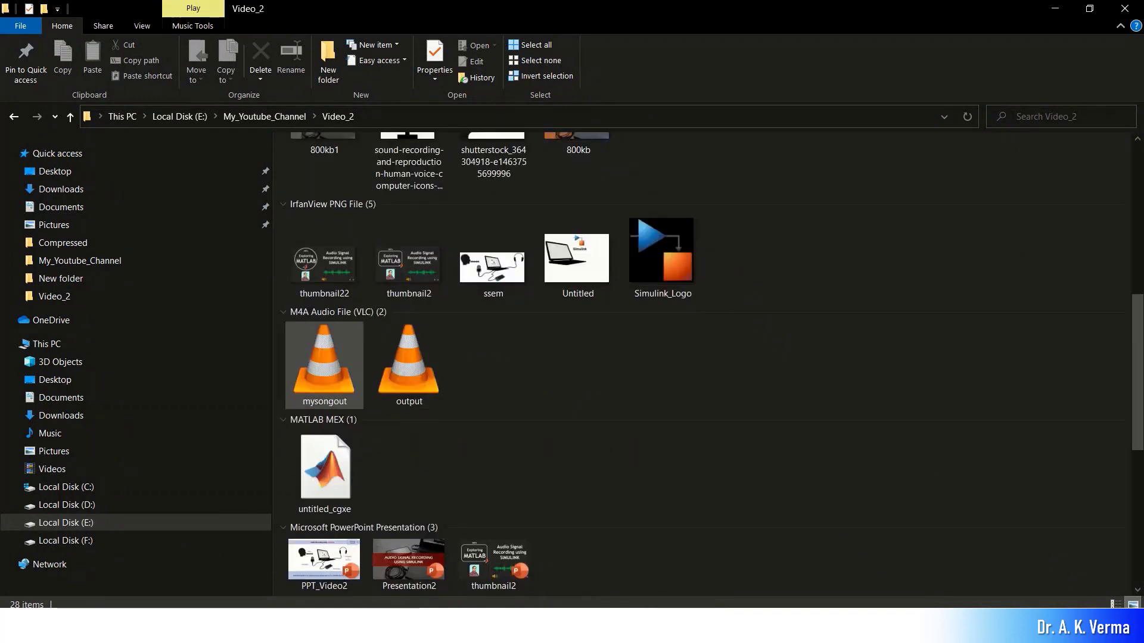
{"action": "left_click", "coordinate": [324, 366]}
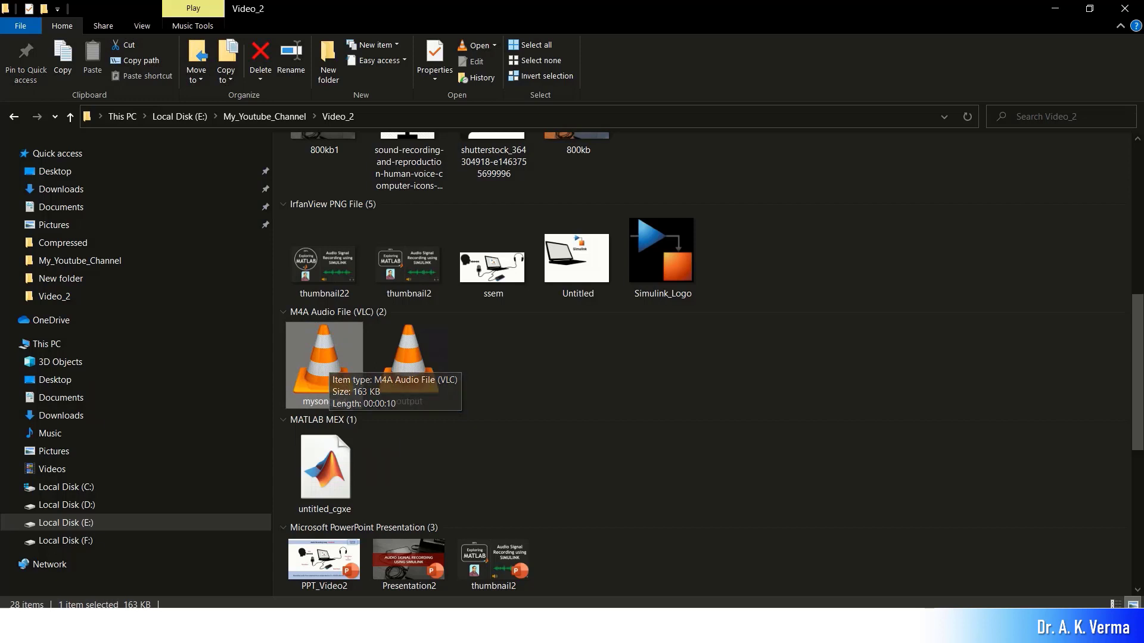
{"action": "left_click", "coordinate": [503, 370]}
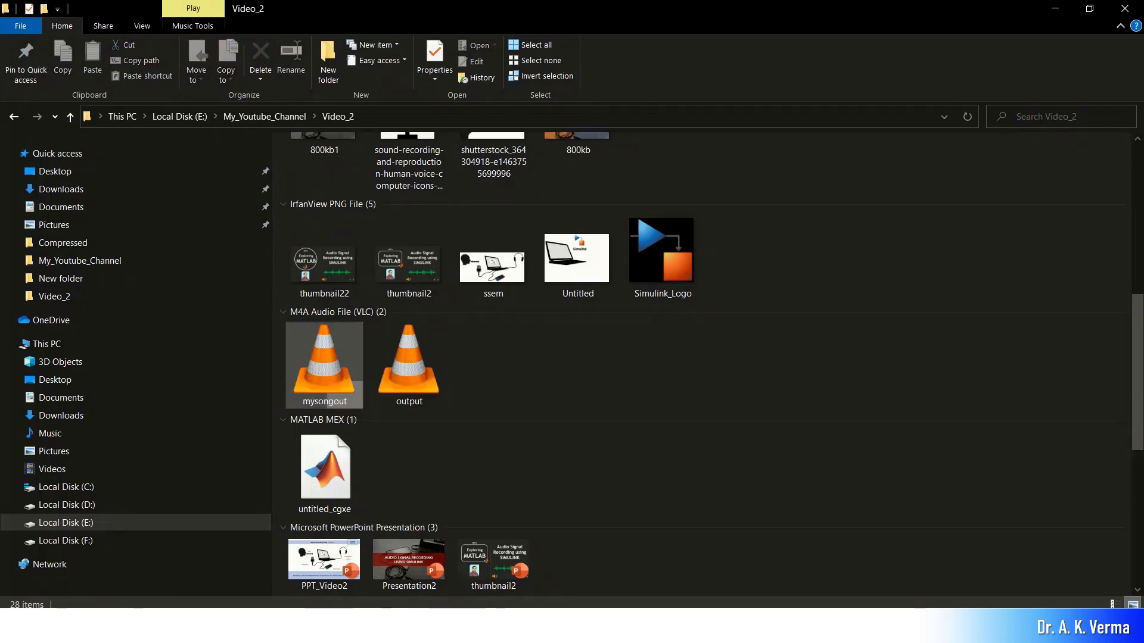
Play mysongout.m4a in VLC media player in a reduced window, close the player and deselect the file.
{"action": "left_click", "coordinate": [325, 363]}
{"action": "key", "text": "Return"}
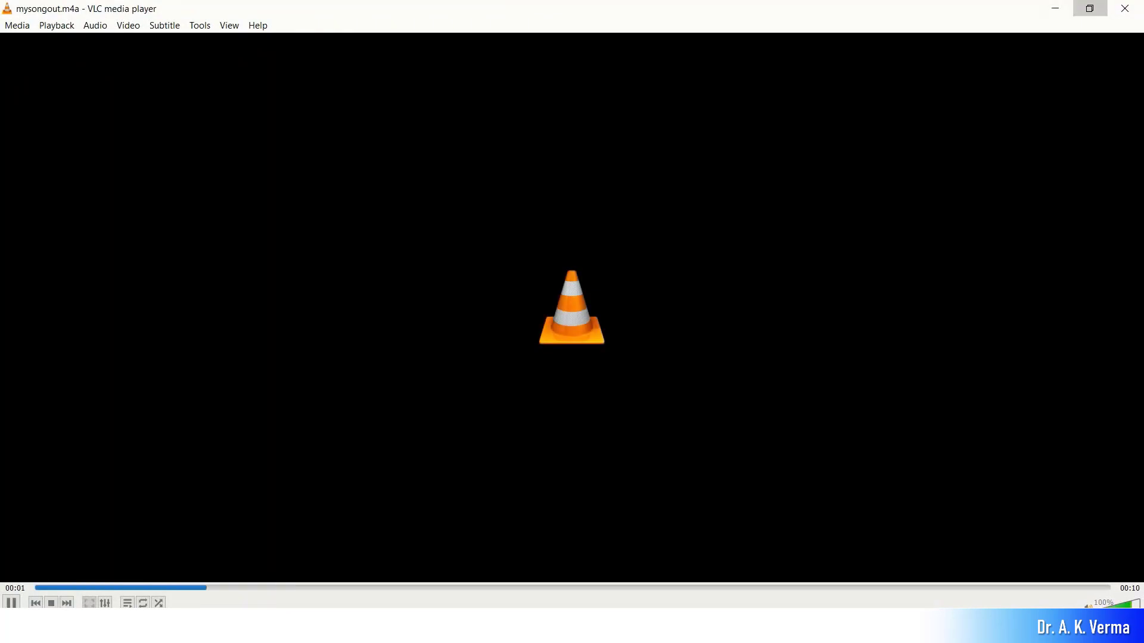
{"action": "left_click", "coordinate": [1090, 9]}
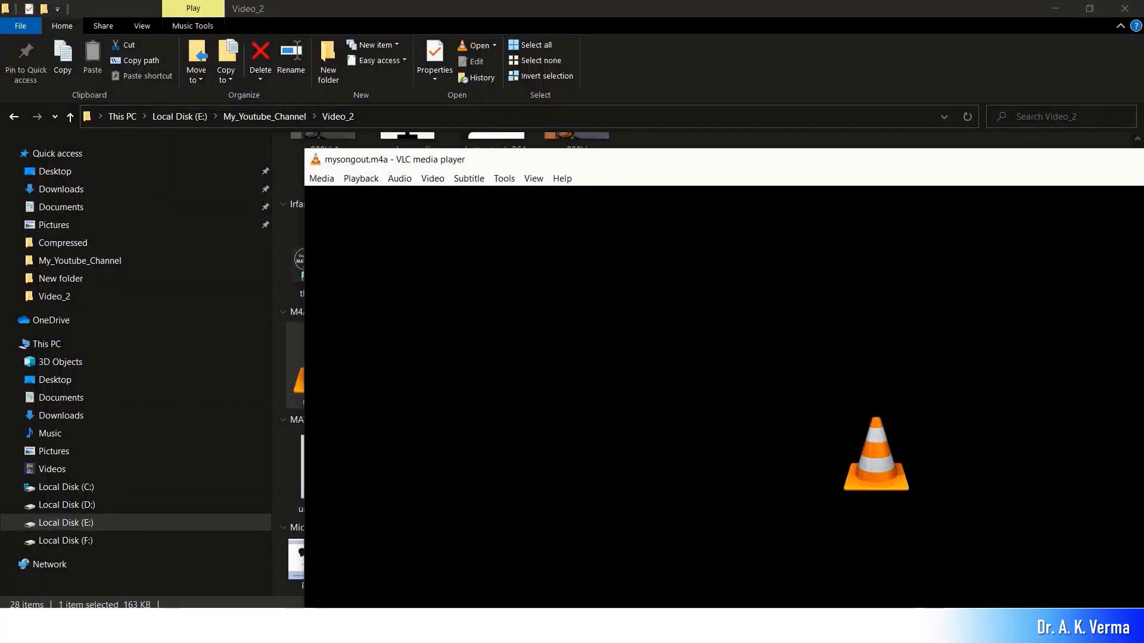
{"action": "left_click_drag", "start_coordinate": [333, 160], "coordinate": [252, 117]}
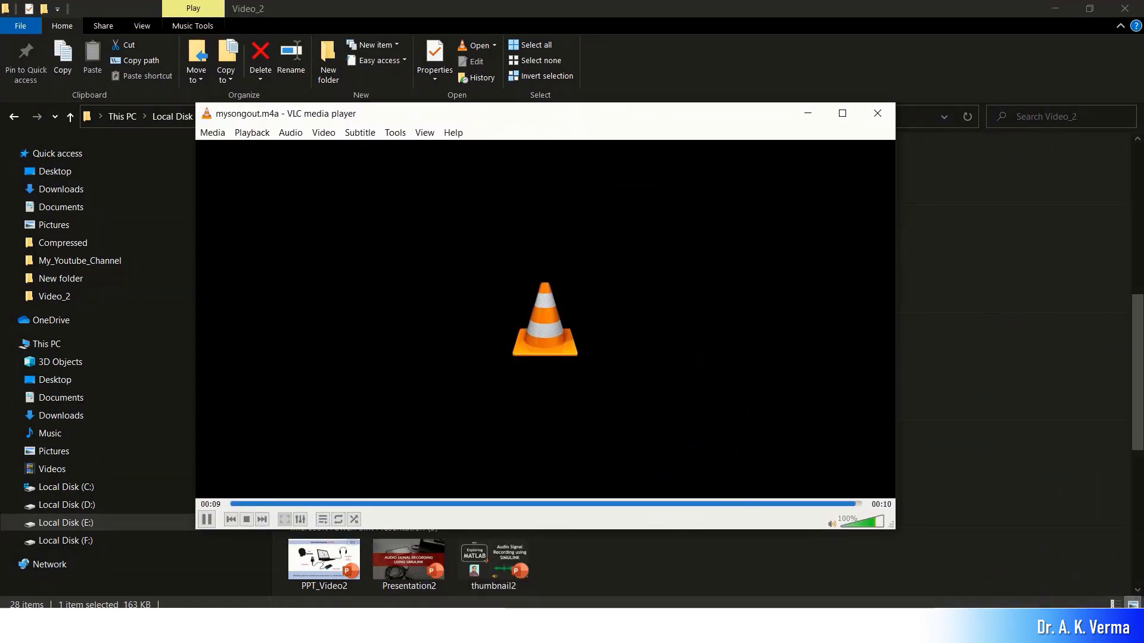
{"action": "left_click", "coordinate": [878, 113]}
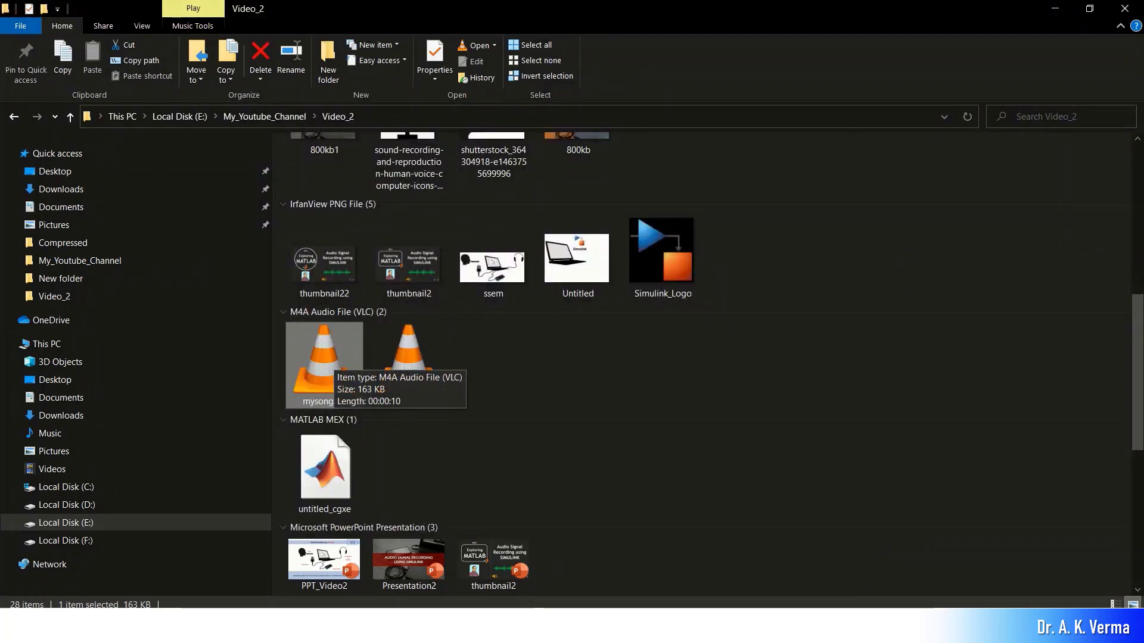
{"action": "left_click", "coordinate": [536, 381]}
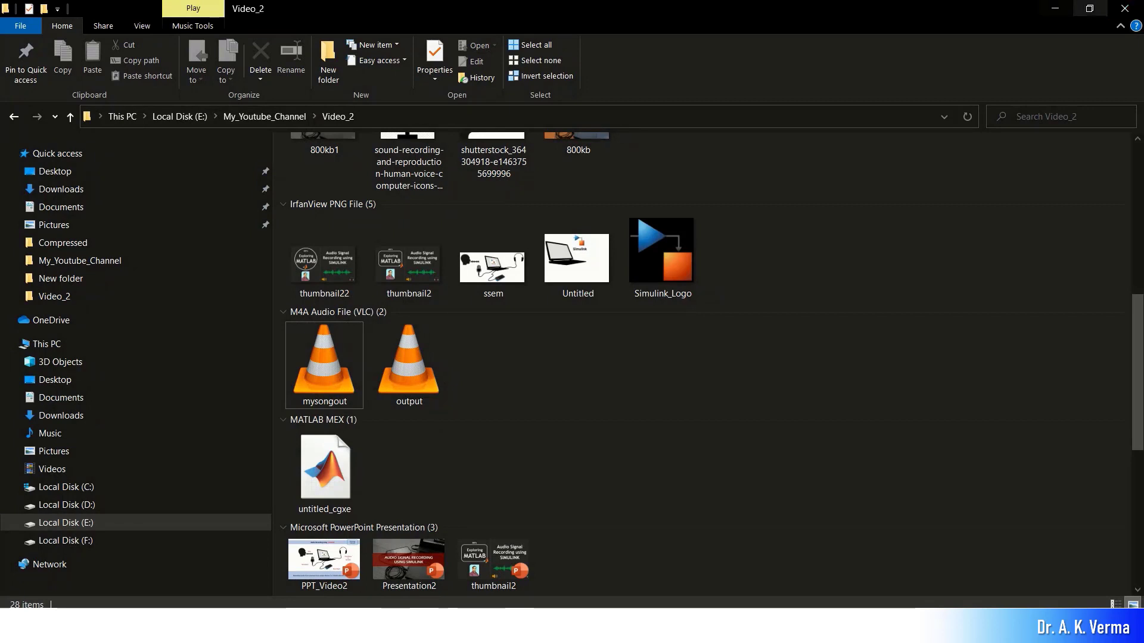
Return from File Explorer to the MATLAB main window, plot yout again, inspect the figure full screen and close it.
{"action": "left_click", "coordinate": [1055, 8]}
{"action": "left_click", "coordinate": [929, 203]}
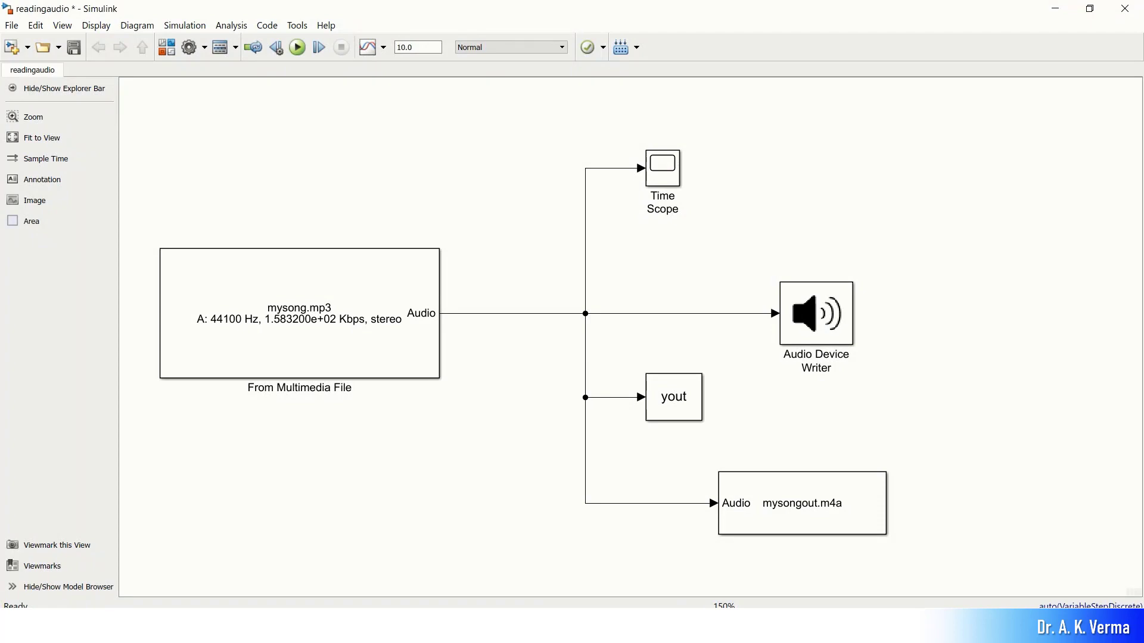
{"action": "key", "text": "alt+Tab"}
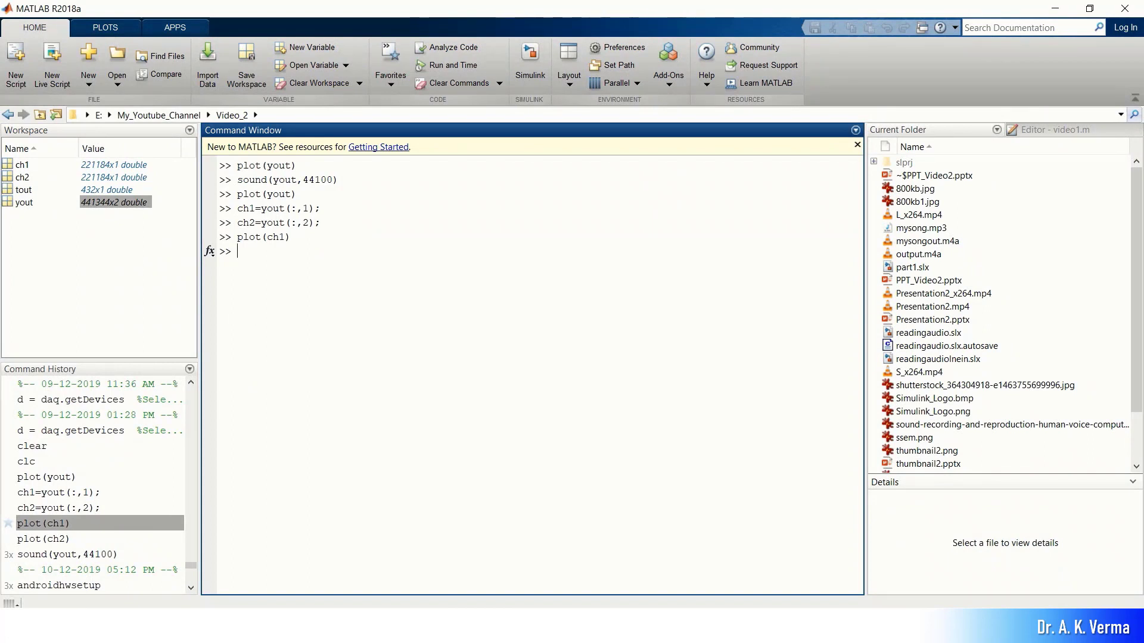
{"action": "key", "text": "Up"}
{"action": "key", "text": "Up"}
{"action": "key", "text": "Up"}
{"action": "key", "text": "Up"}
{"action": "key", "text": "Return"}
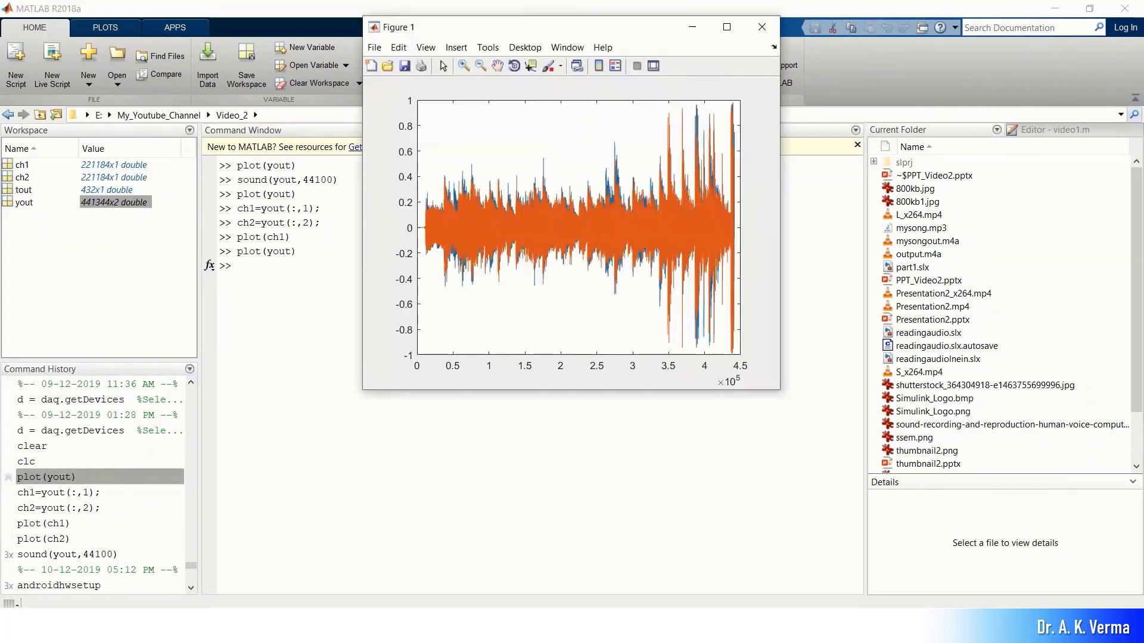
{"action": "left_click", "coordinate": [726, 27]}
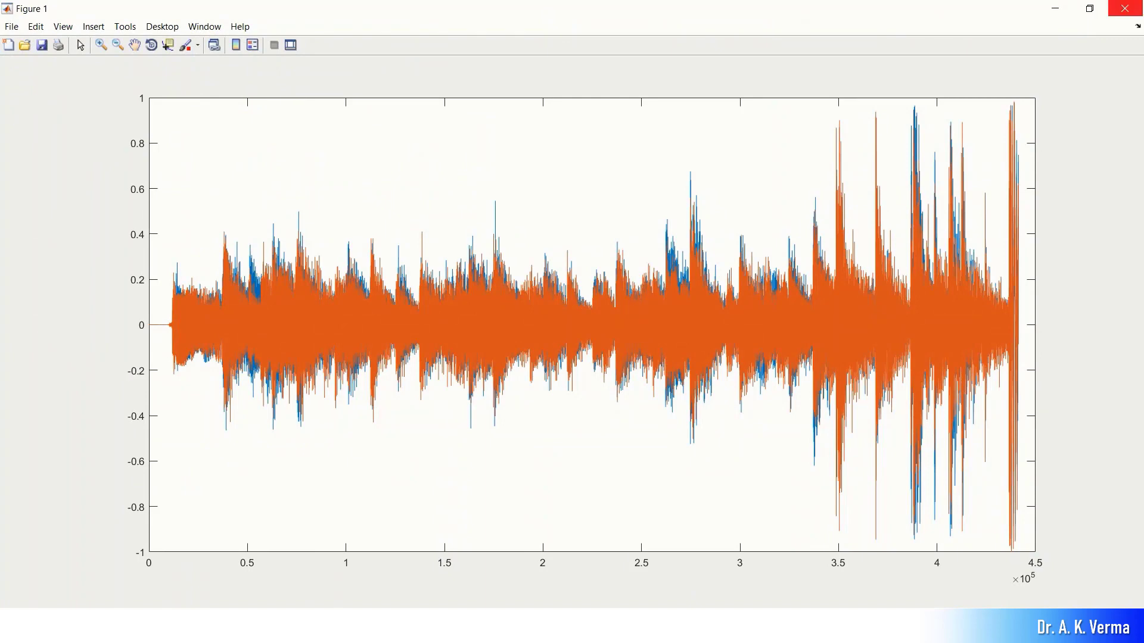
{"action": "left_click", "coordinate": [1124, 8]}
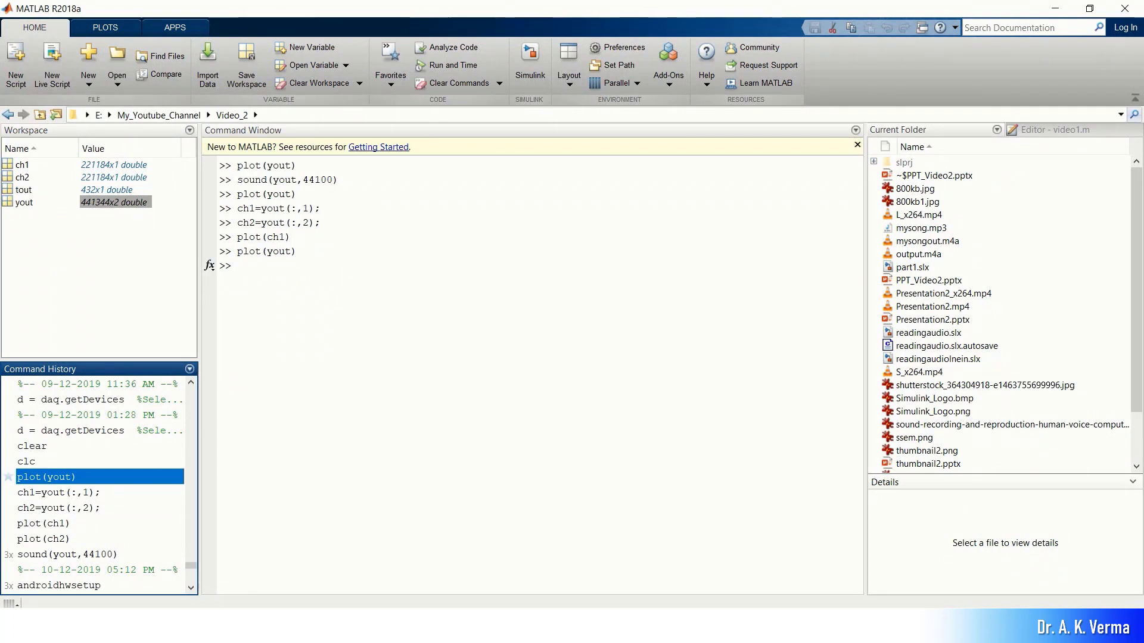
Split yout into its two channels again with ch1=yout(:,1); and ch2=yout(:,2);.
{"action": "key", "text": "Down"}
{"action": "key", "text": "Return"}
{"action": "key", "text": "Down"}
{"action": "key", "text": "Return"}
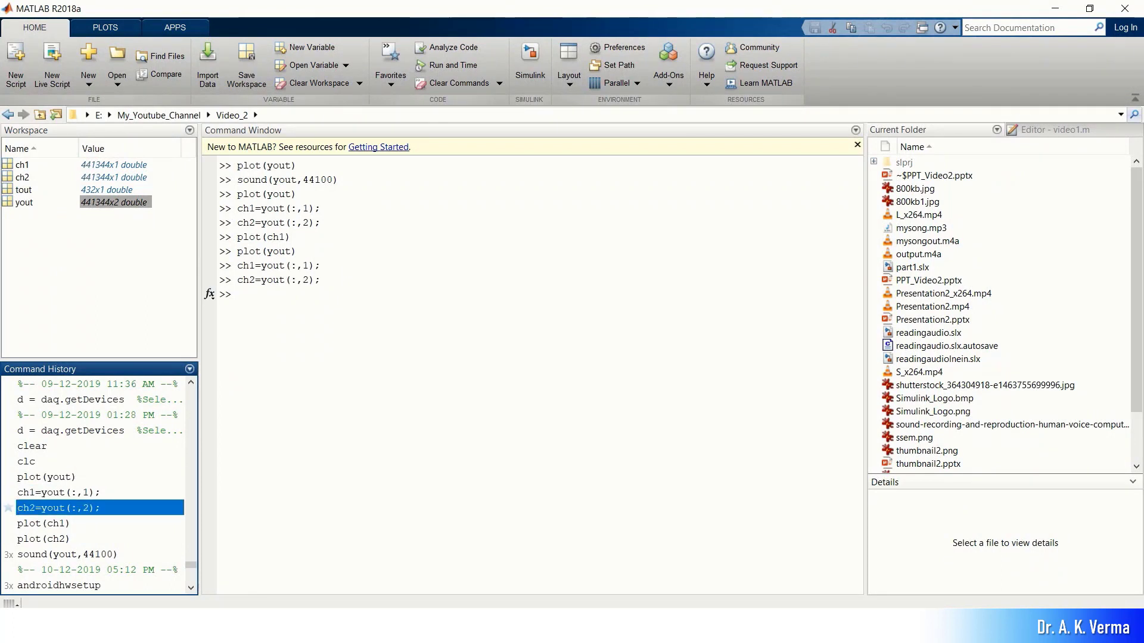
{"action": "left_click", "coordinate": [238, 294]}
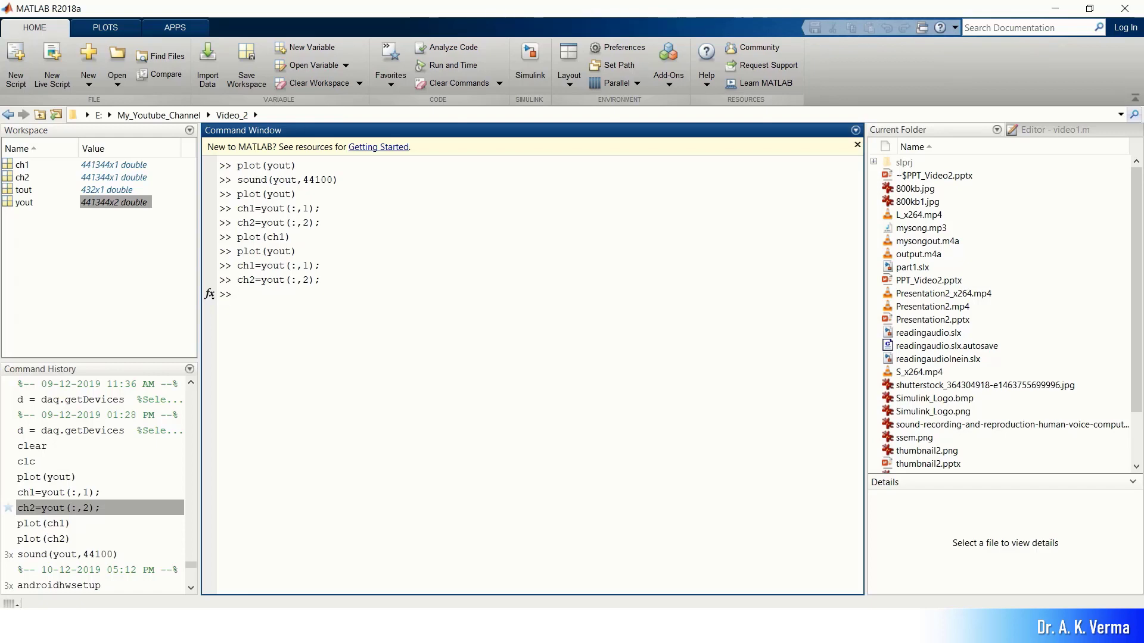
Plot ch1, inspect the figure full screen and close it.
{"action": "double_click", "coordinate": [43, 524]}
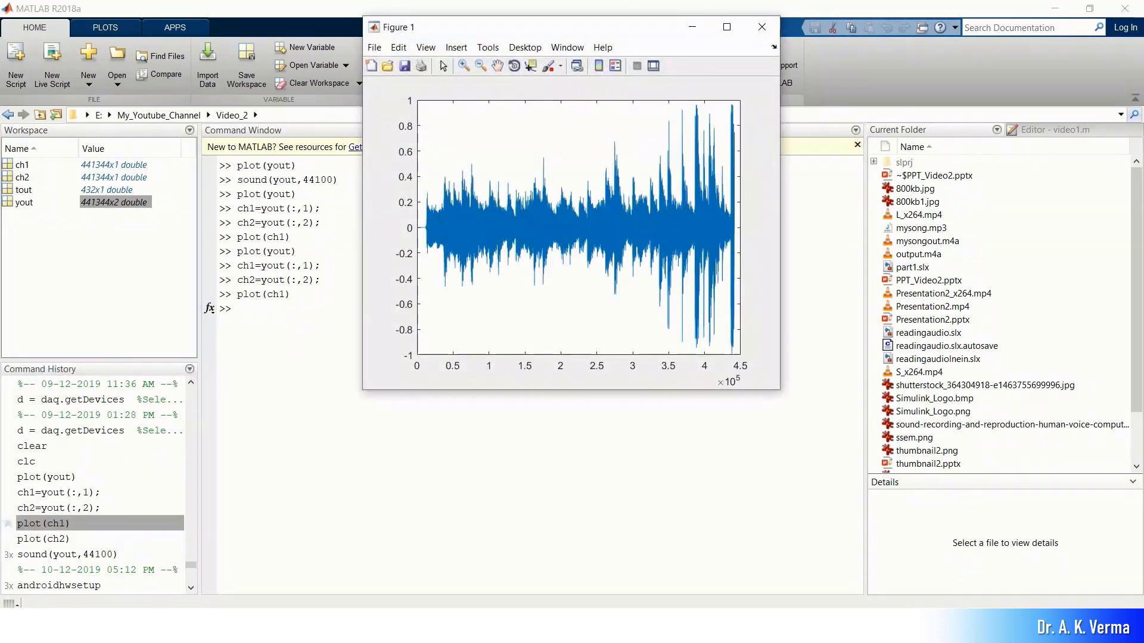
{"action": "left_click", "coordinate": [726, 26]}
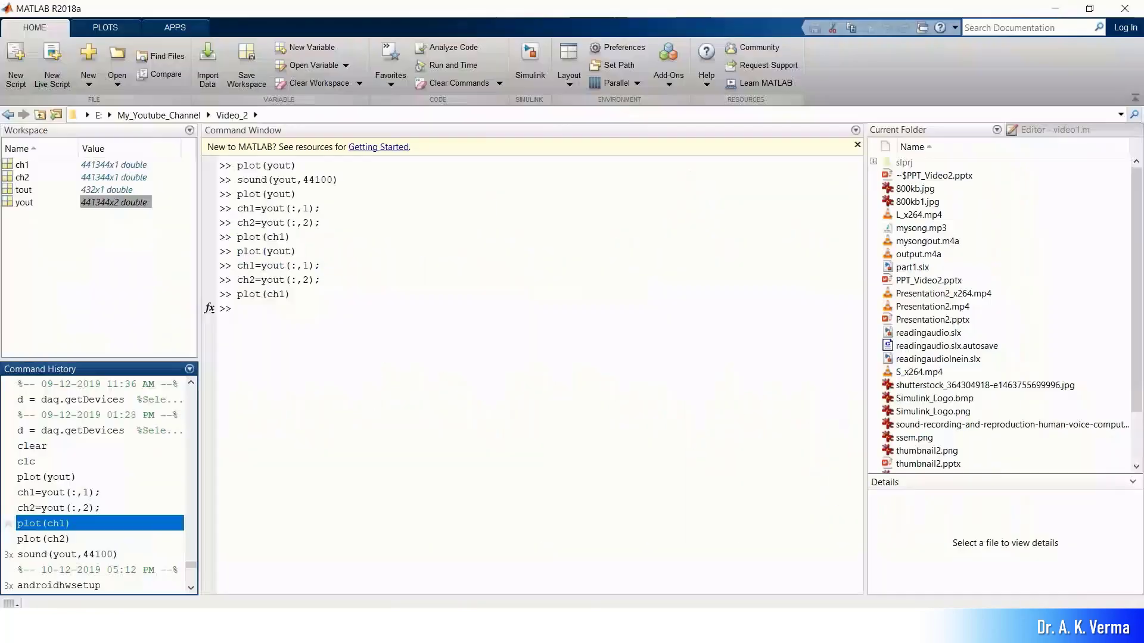
{"action": "left_click", "coordinate": [1124, 8]}
Play back the first channel with the command sound(ch1,44100);.
{"action": "type", "text": "sond"}
{"action": "key", "text": "BackSpace"}
{"action": "key", "text": "BackSpace"}
{"action": "type", "text": "nd"}
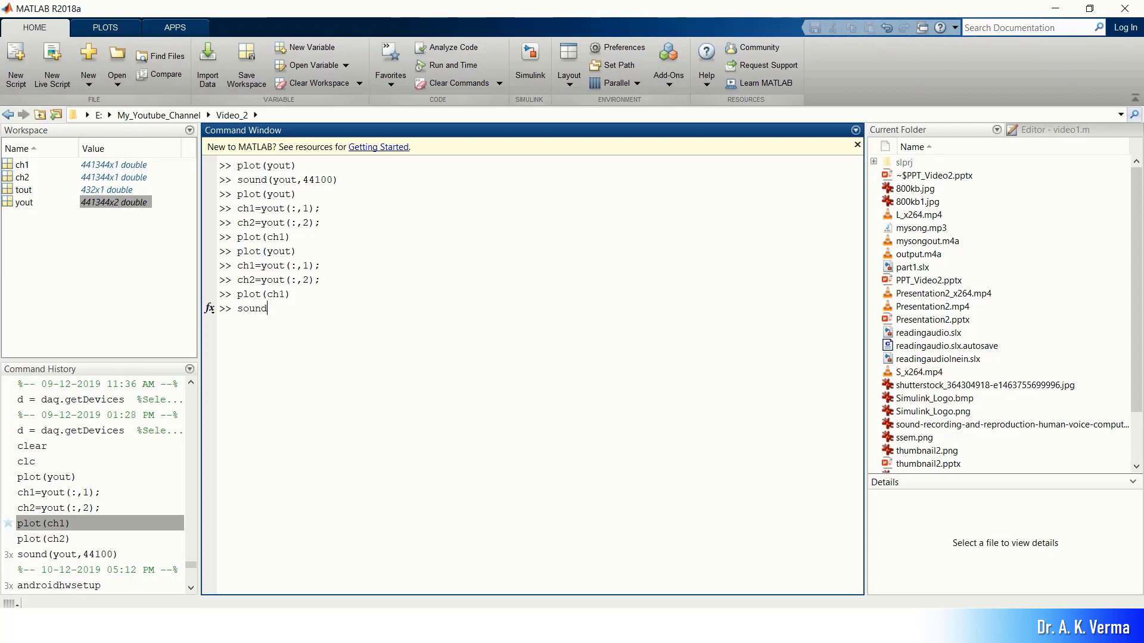
{"action": "type", "text": "(ch1,44100"}
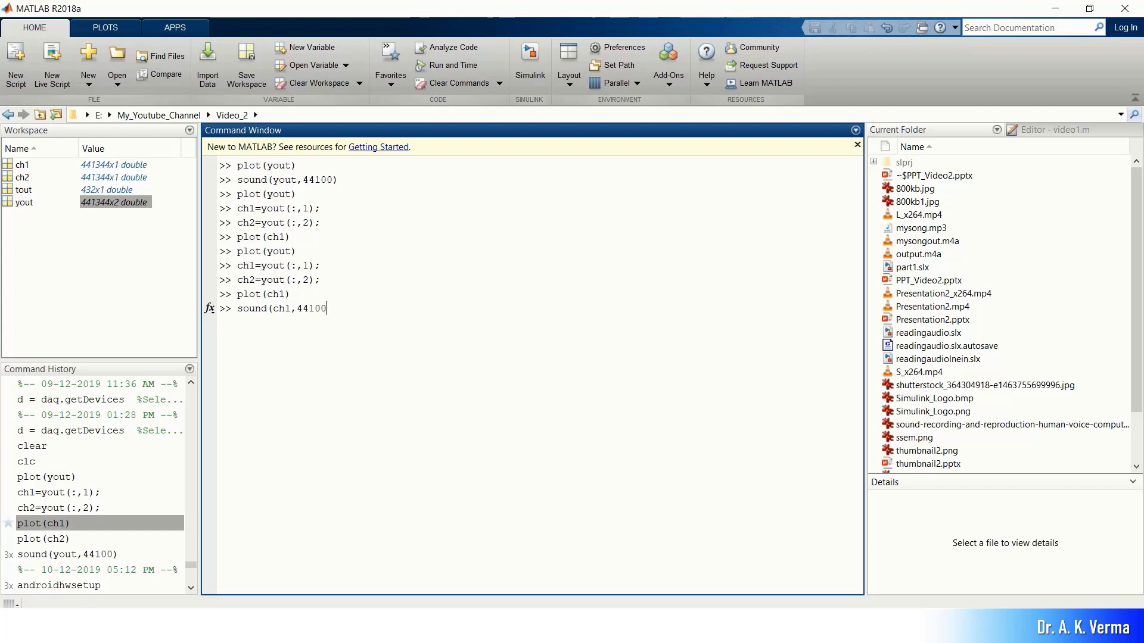
{"action": "type", "text": ");"}
{"action": "key", "text": "Return"}
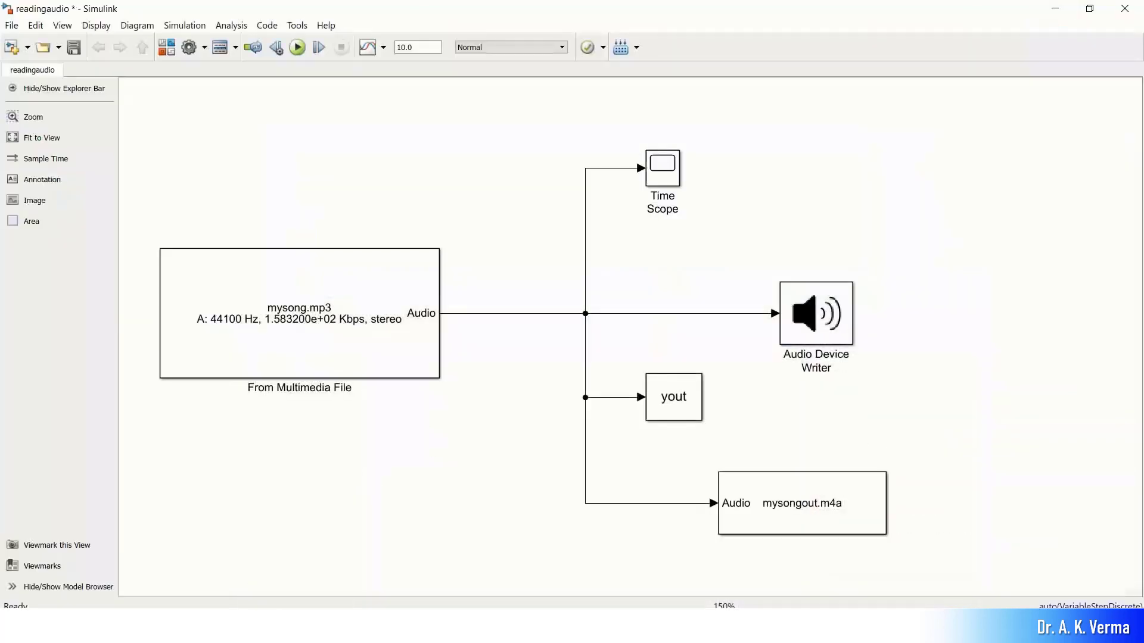
Switch to the presentation slide about reading and writing audio files using Simulink.
{"action": "left_click", "coordinate": [606, 625]}
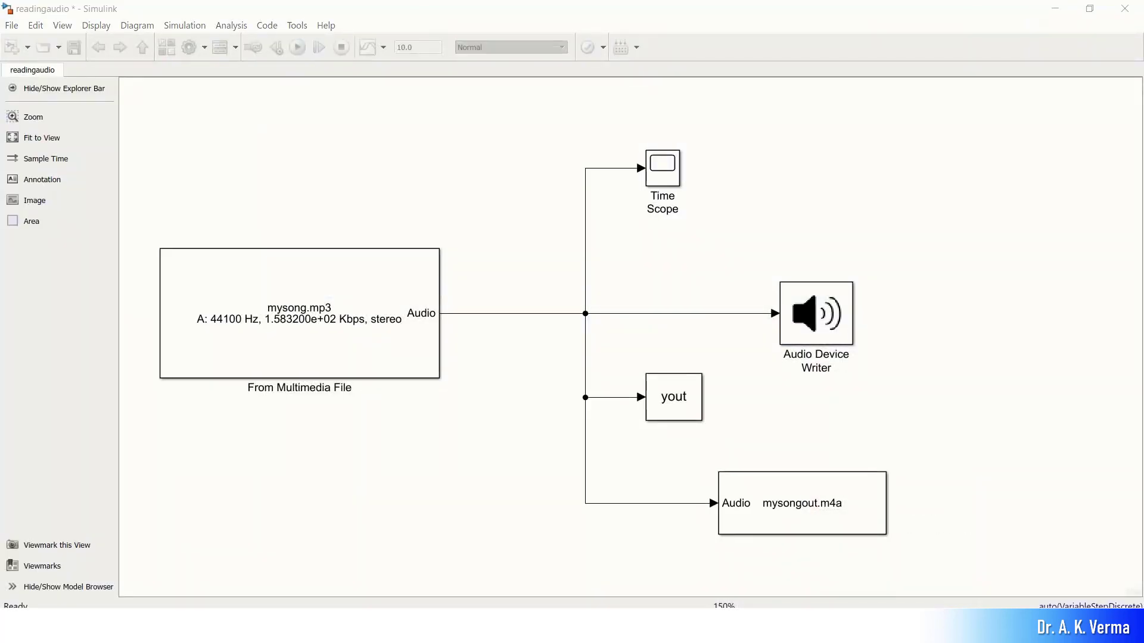
{"action": "left_click", "coordinate": [687, 563]}
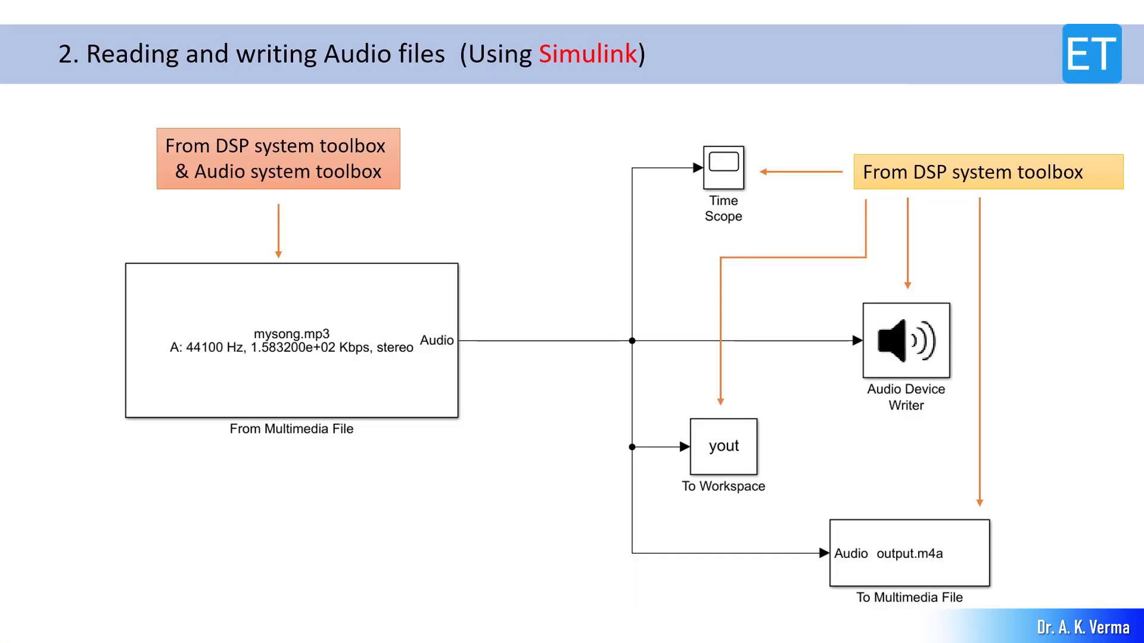
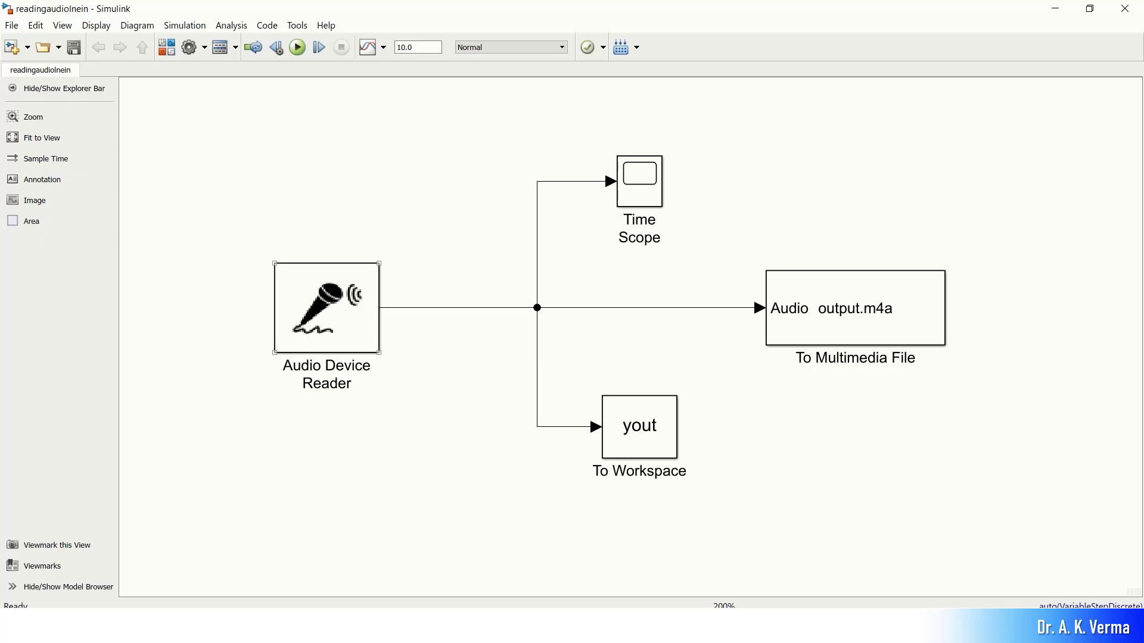
{"action": "double_click", "coordinate": [326, 308]}
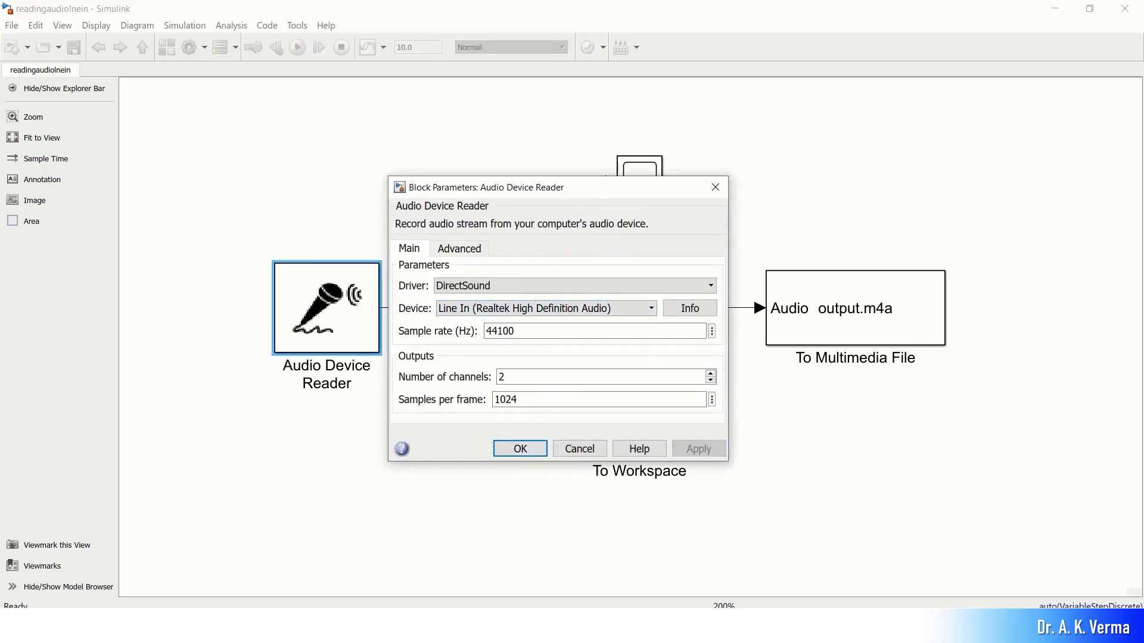
{"action": "left_click", "coordinate": [546, 308]}
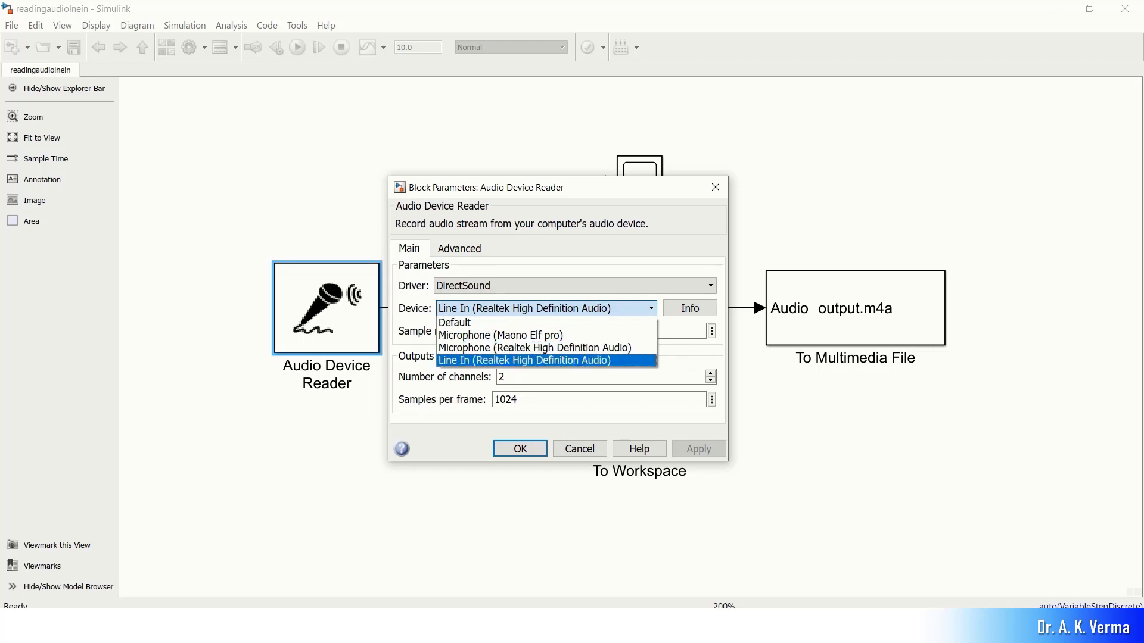
{"action": "left_click", "coordinate": [524, 361]}
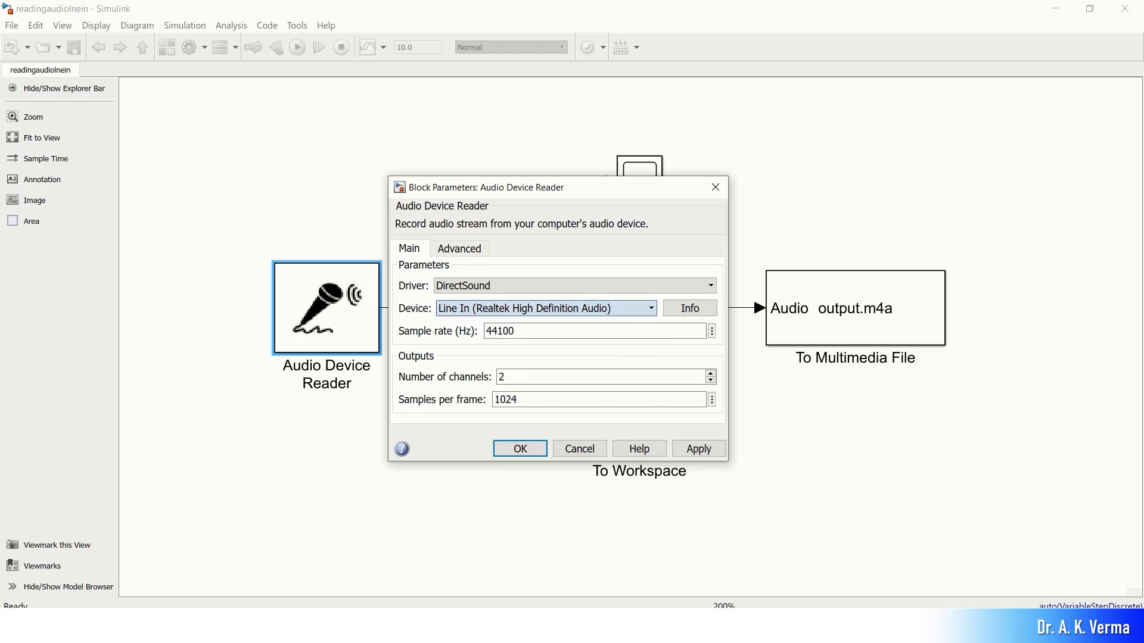
{"action": "double_click", "coordinate": [501, 331]}
{"action": "left_click", "coordinate": [519, 331]}
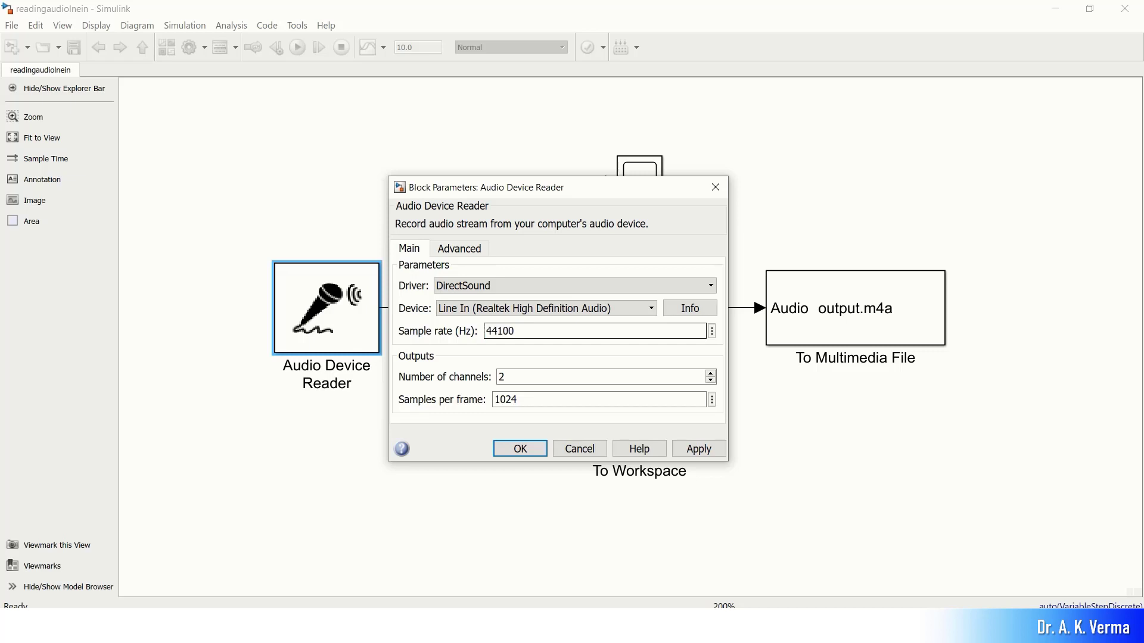
{"action": "left_click", "coordinate": [525, 377]}
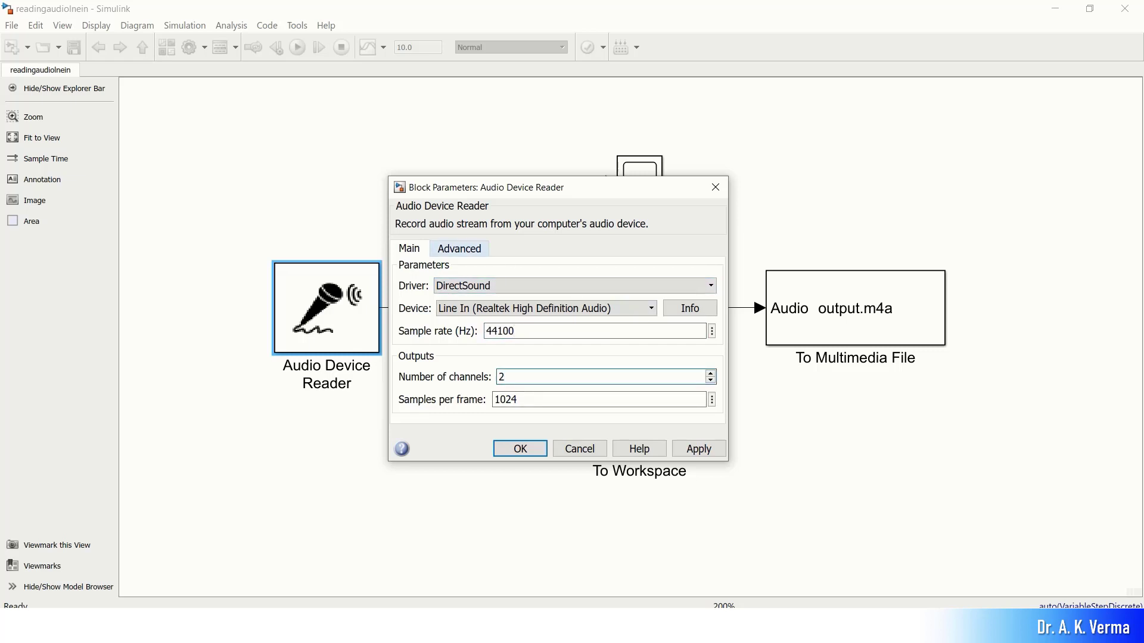
{"action": "left_click", "coordinate": [520, 449]}
{"action": "key", "text": "Return"}
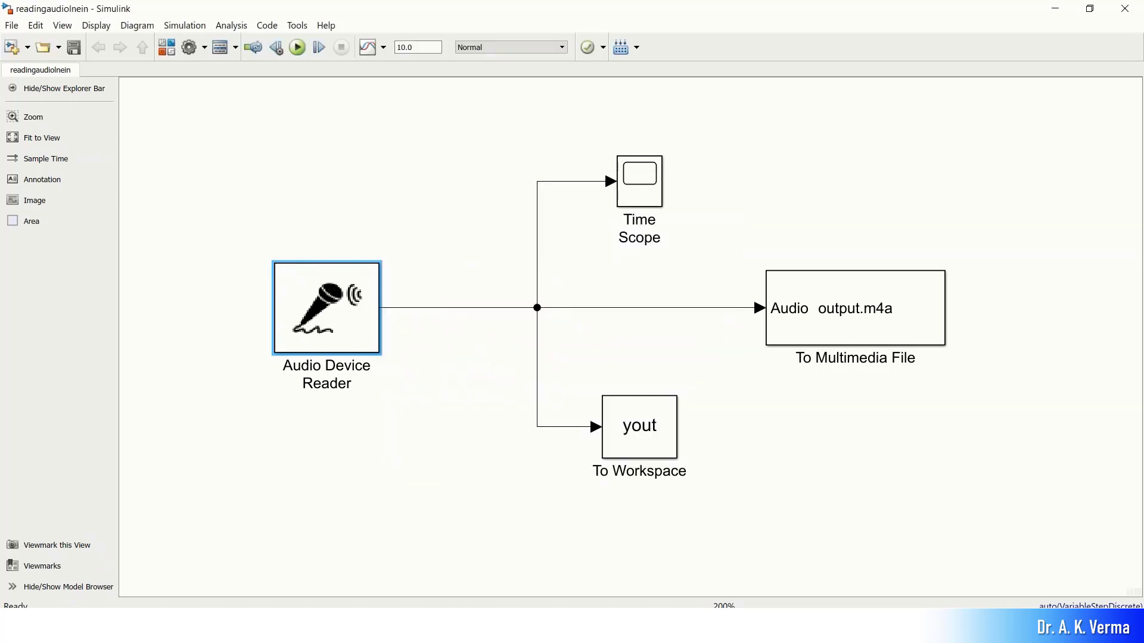
{"action": "left_click", "coordinate": [448, 407]}
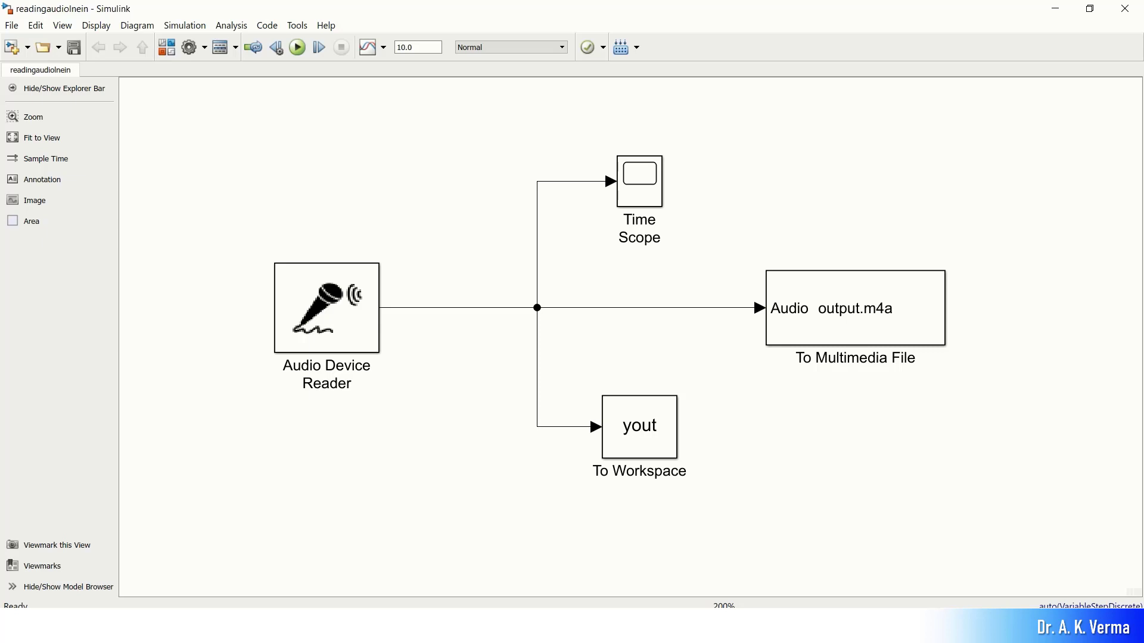
Choose Line In as the plugged-in audio device and confirm the choice.
{"action": "key", "text": "XF86AudioRaiseVolume"}
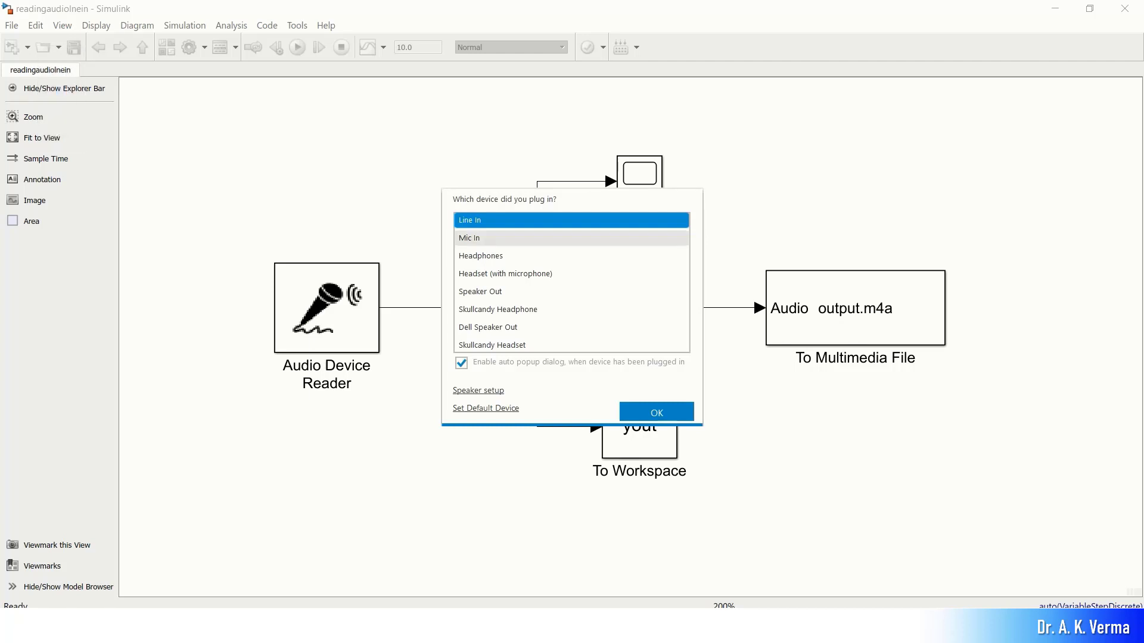
{"action": "left_click", "coordinate": [572, 239]}
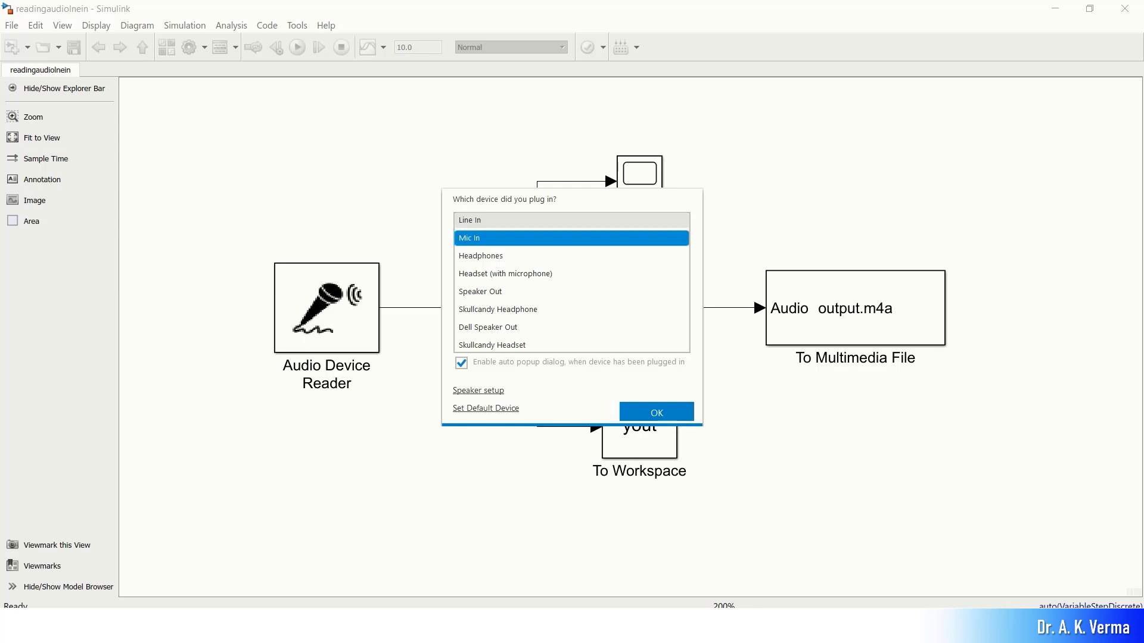
{"action": "left_click", "coordinate": [572, 220]}
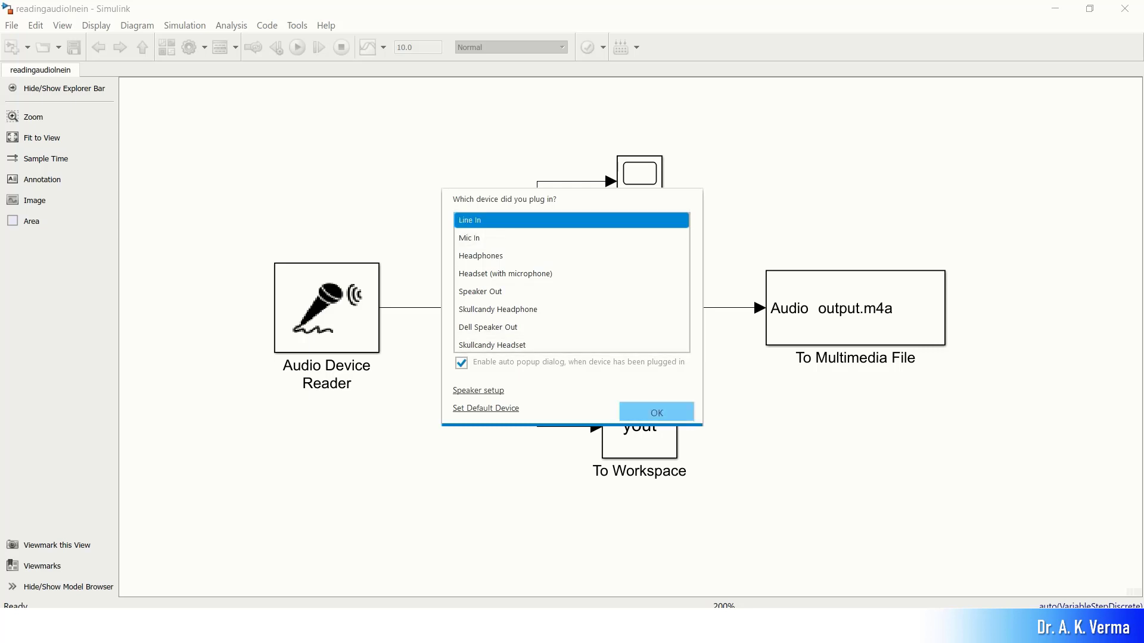
{"action": "left_click", "coordinate": [656, 412]}
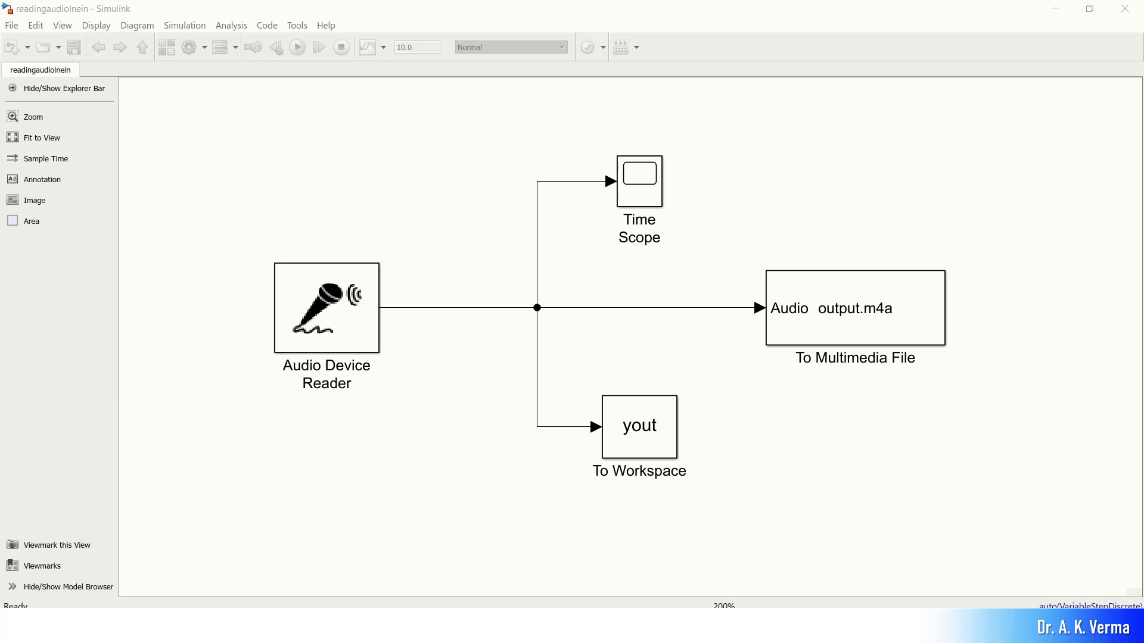
Open the Time Scope in a reduced window moved clear of its block and run the line-in recording simulation from it.
{"action": "left_click", "coordinate": [640, 180]}
{"action": "double_click", "coordinate": [639, 180]}
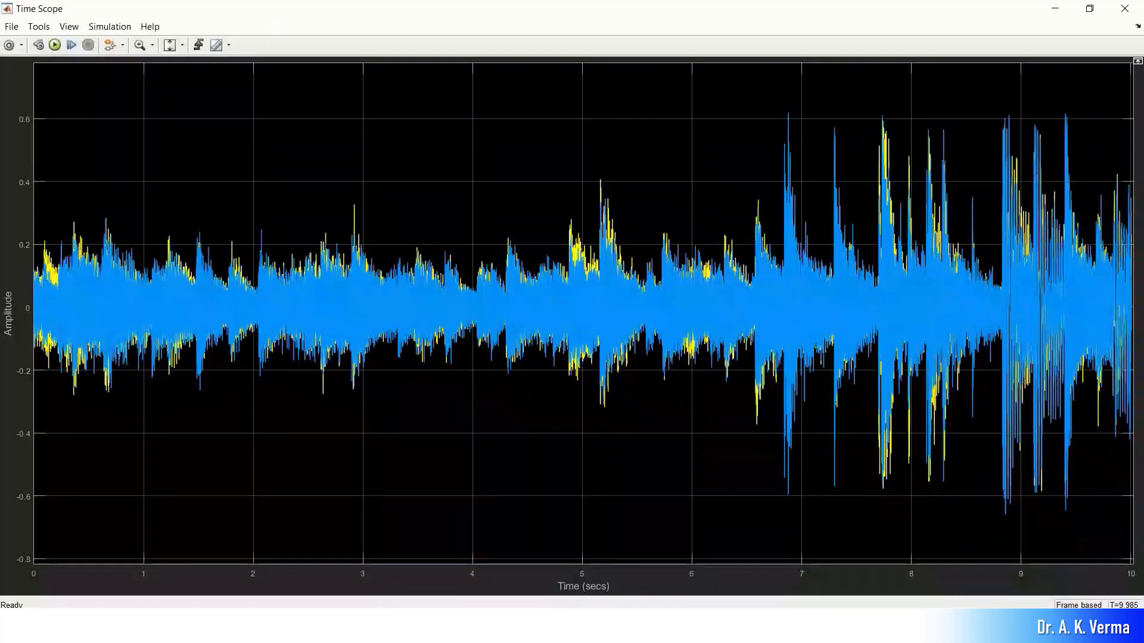
{"action": "left_click", "coordinate": [1089, 9]}
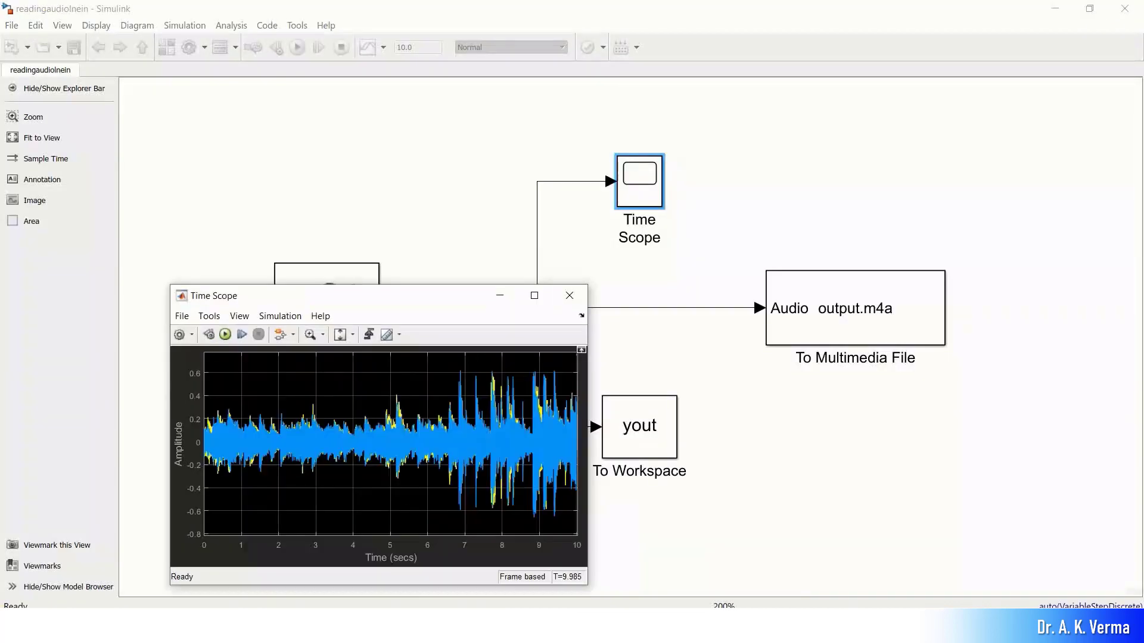
{"action": "left_click_drag", "start_coordinate": [371, 295], "coordinate": [286, 237]}
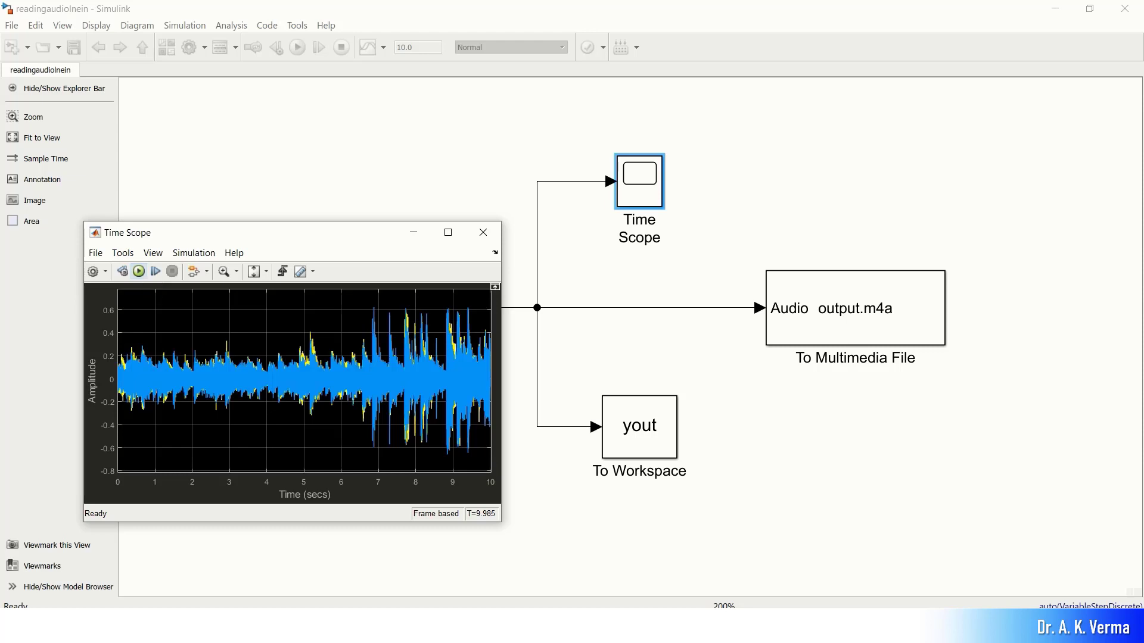
{"action": "left_click", "coordinate": [138, 271]}
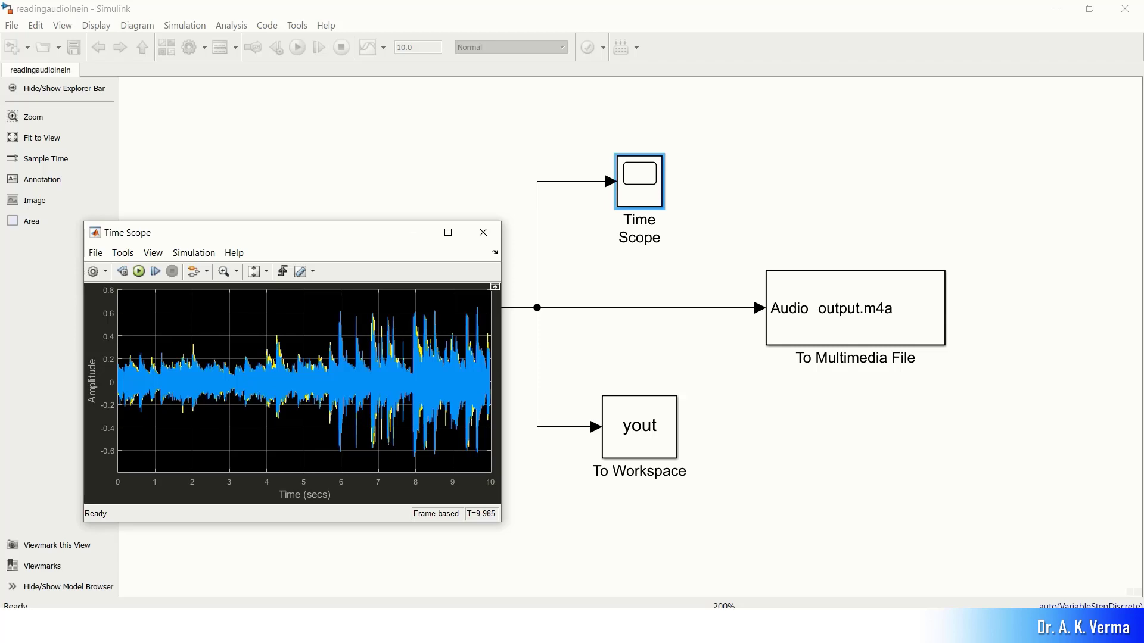
Inspect the recorded waveform in the maximized Time Scope, restore the window size and close the scope.
{"action": "left_click", "coordinate": [448, 232]}
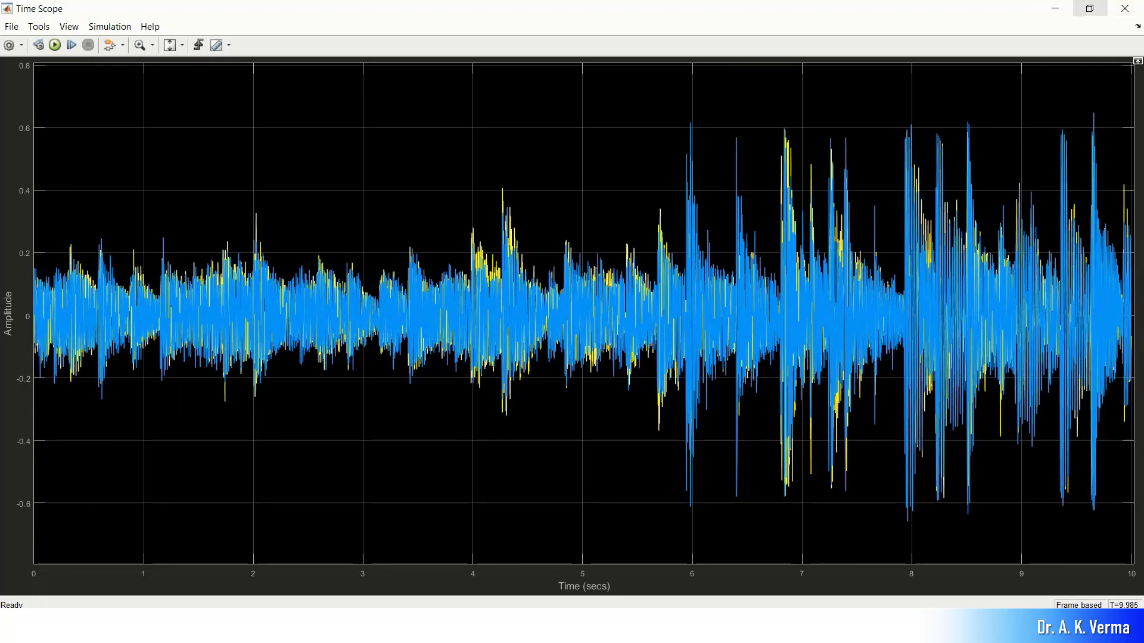
{"action": "left_click", "coordinate": [1089, 9]}
{"action": "left_click", "coordinate": [482, 232]}
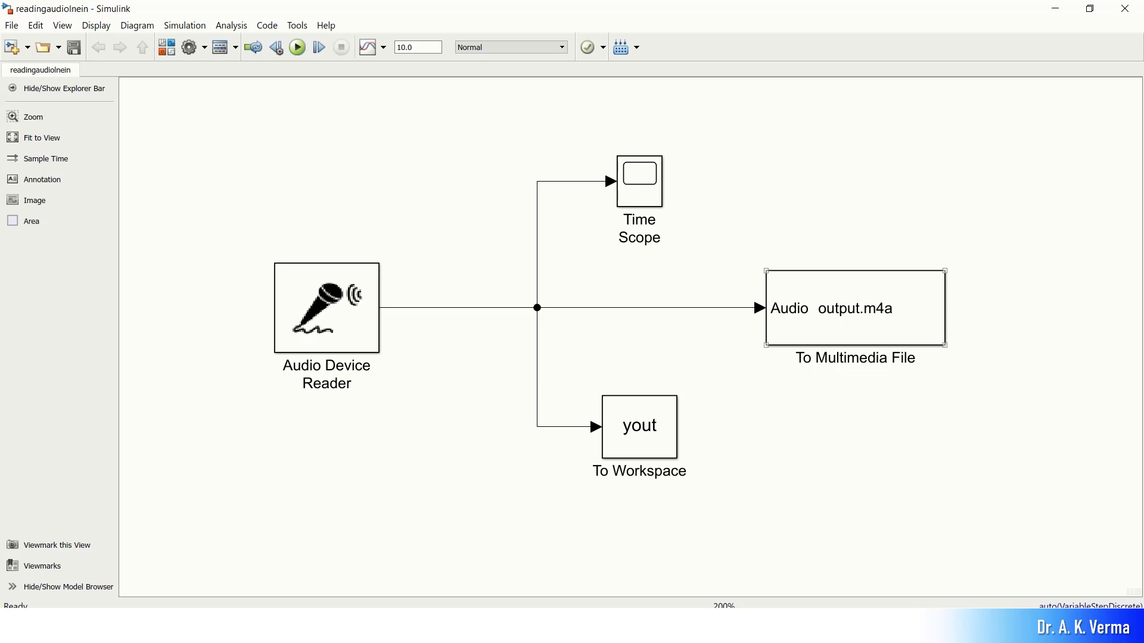
Locate the saved output M4A audio file in the Video_2 folder in File Explorer, starting from the To Multimedia File block.
{"action": "left_click", "coordinate": [855, 307]}
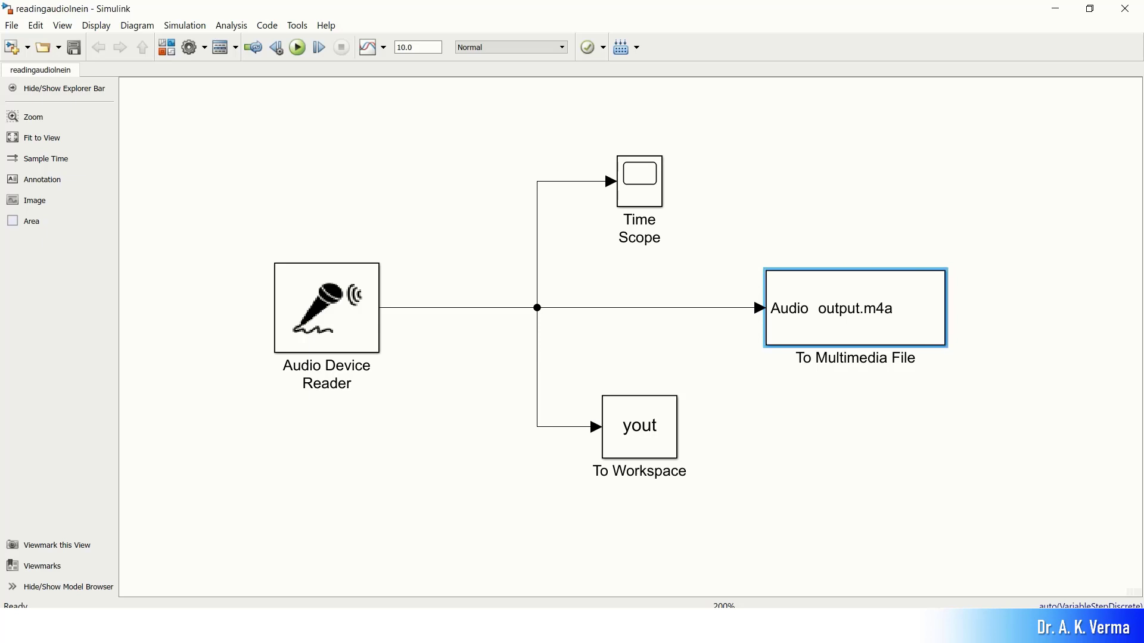
{"action": "mouse_move", "coordinate": [530, 626]}
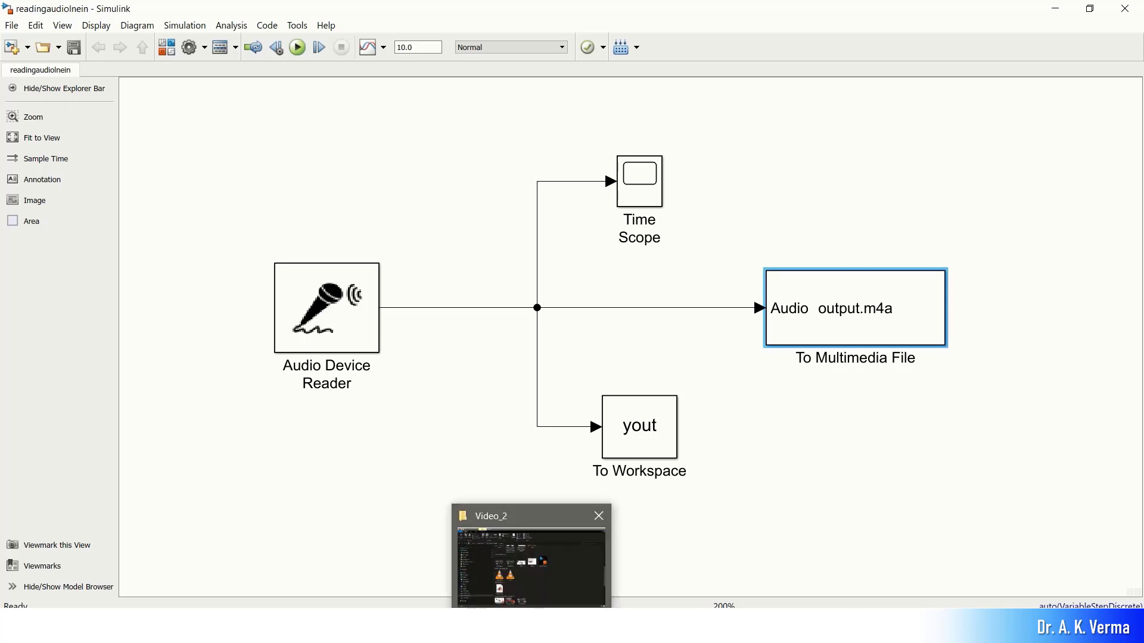
{"action": "left_click", "coordinate": [531, 566]}
{"action": "scroll", "coordinate": [493, 426], "scroll_direction": "down", "scroll_amount": 4}
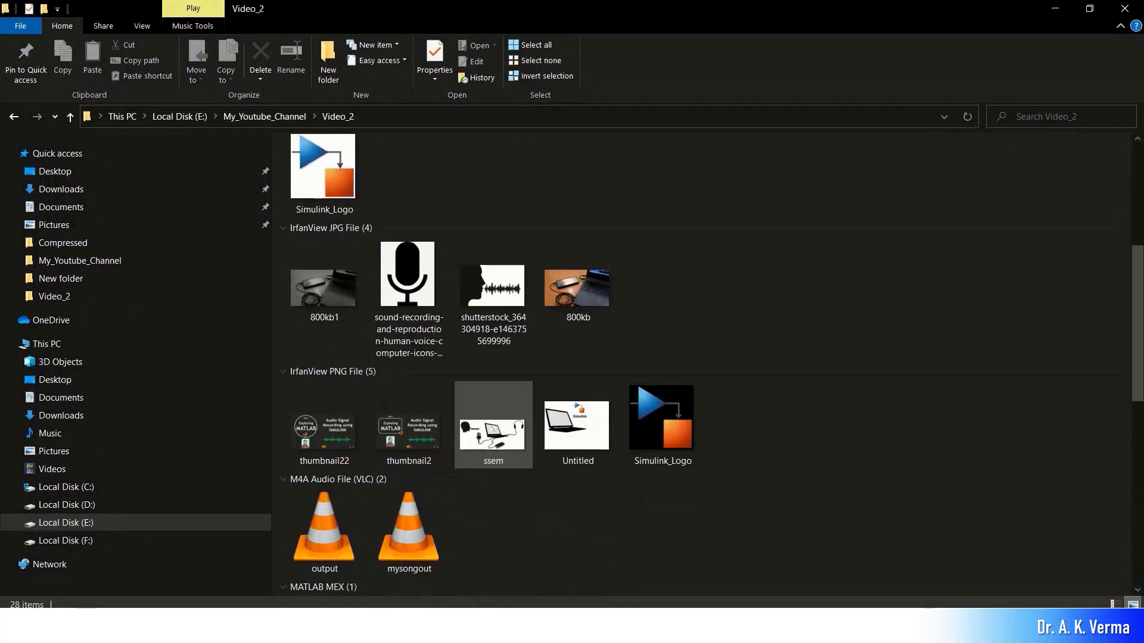
{"action": "left_click", "coordinate": [409, 534]}
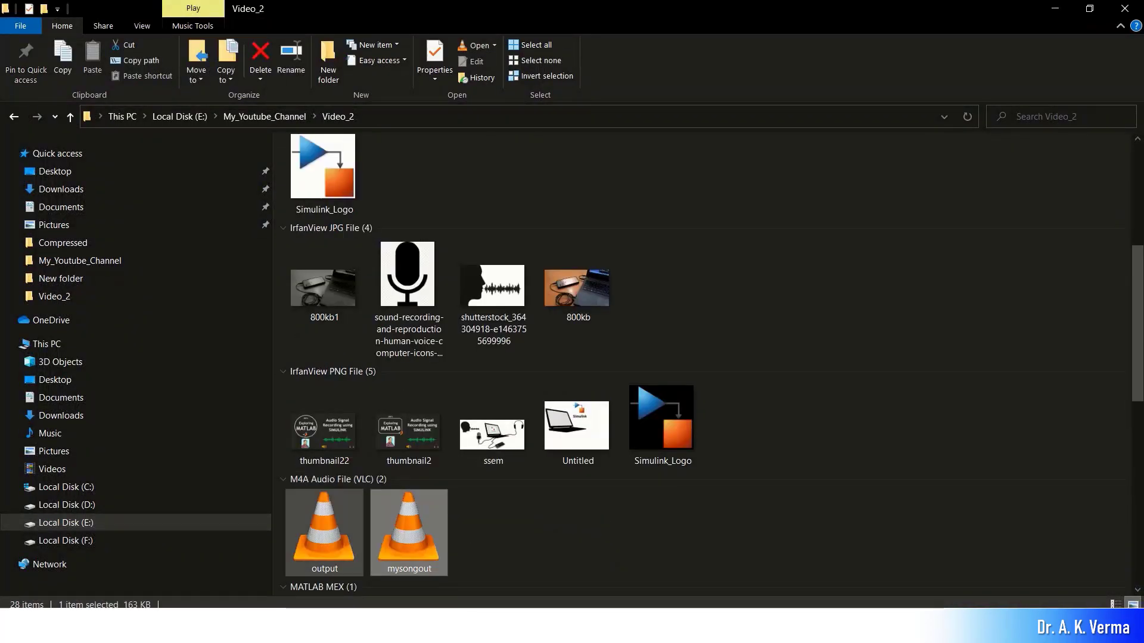
{"action": "left_click", "coordinate": [325, 533]}
{"action": "scroll", "coordinate": [409, 530], "scroll_direction": "down", "scroll_amount": 3}
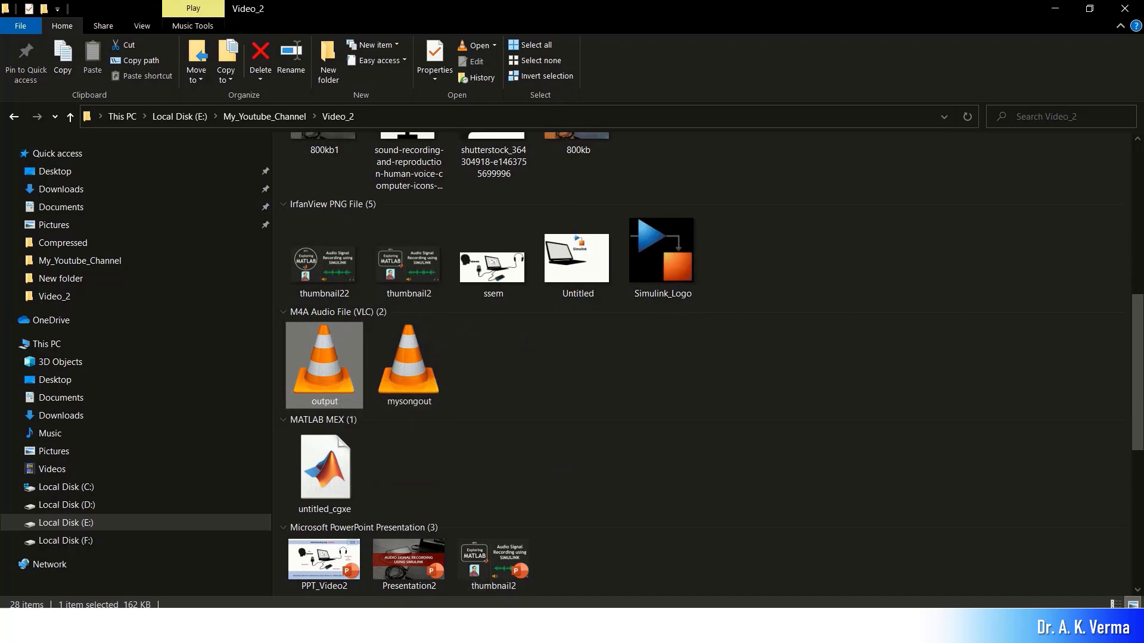
Raise the system volume and clear the selection of the output file.
{"action": "mouse_move", "coordinate": [594, 629]}
{"action": "key", "text": "XF86AudioRaiseVolume"}
{"action": "key", "text": "XF86AudioRaiseVolume"}
{"action": "key", "text": "XF86AudioRaiseVolume"}
{"action": "key", "text": "XF86AudioRaiseVolume"}
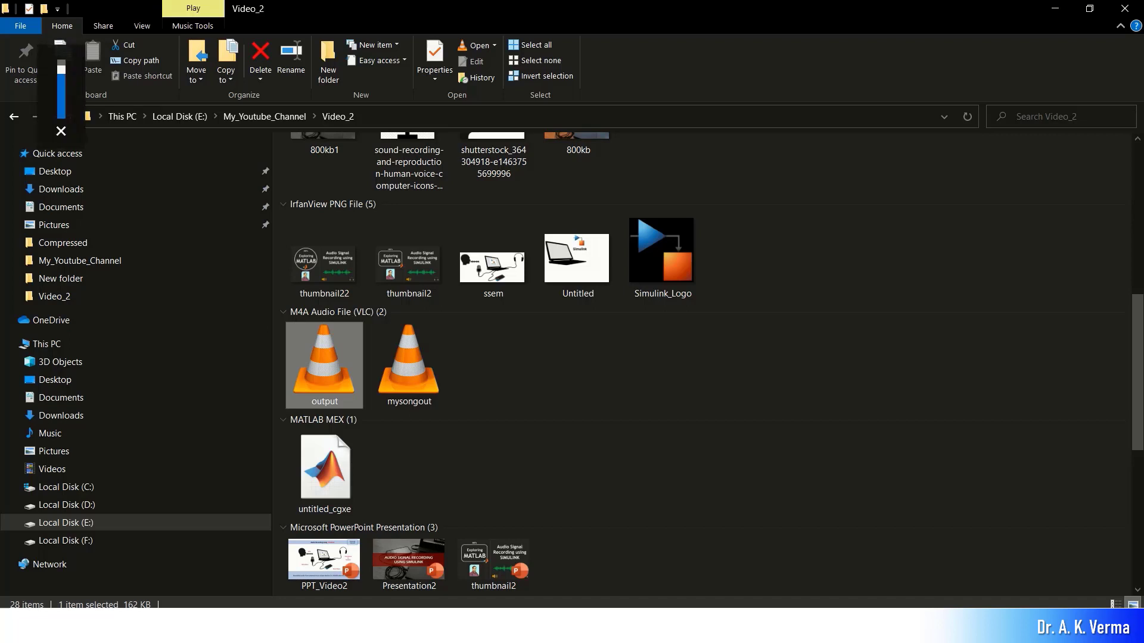
{"action": "left_click", "coordinate": [560, 371]}
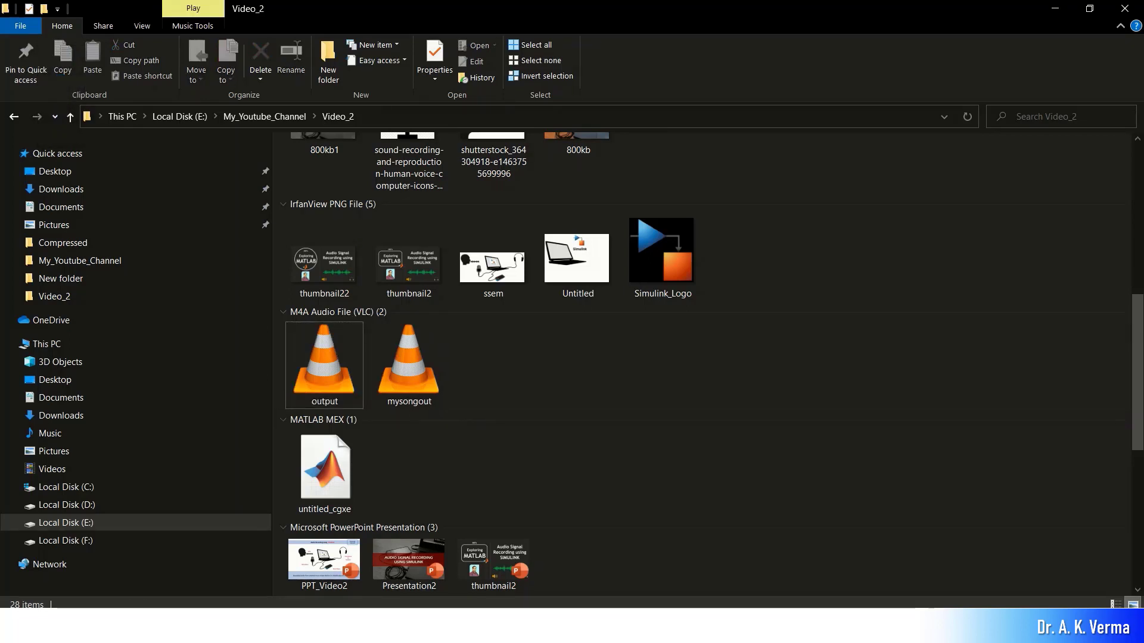
Switch to the main MATLAB window and check the size of the recorded yout variable in the workspace.
{"action": "left_click", "coordinate": [568, 625]}
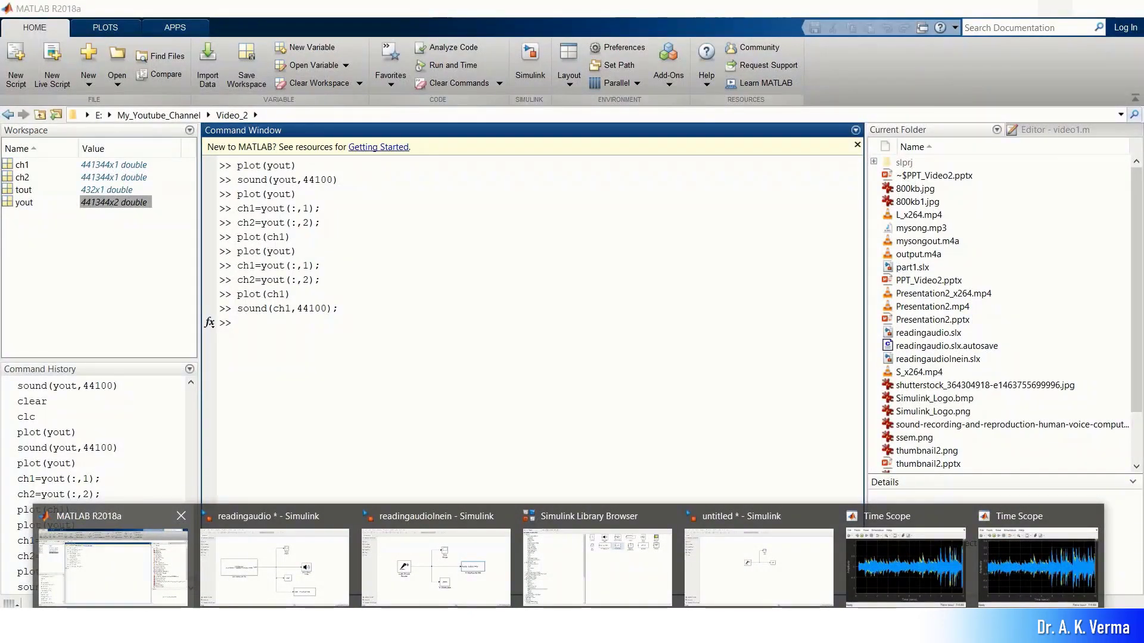
{"action": "left_click", "coordinate": [111, 566]}
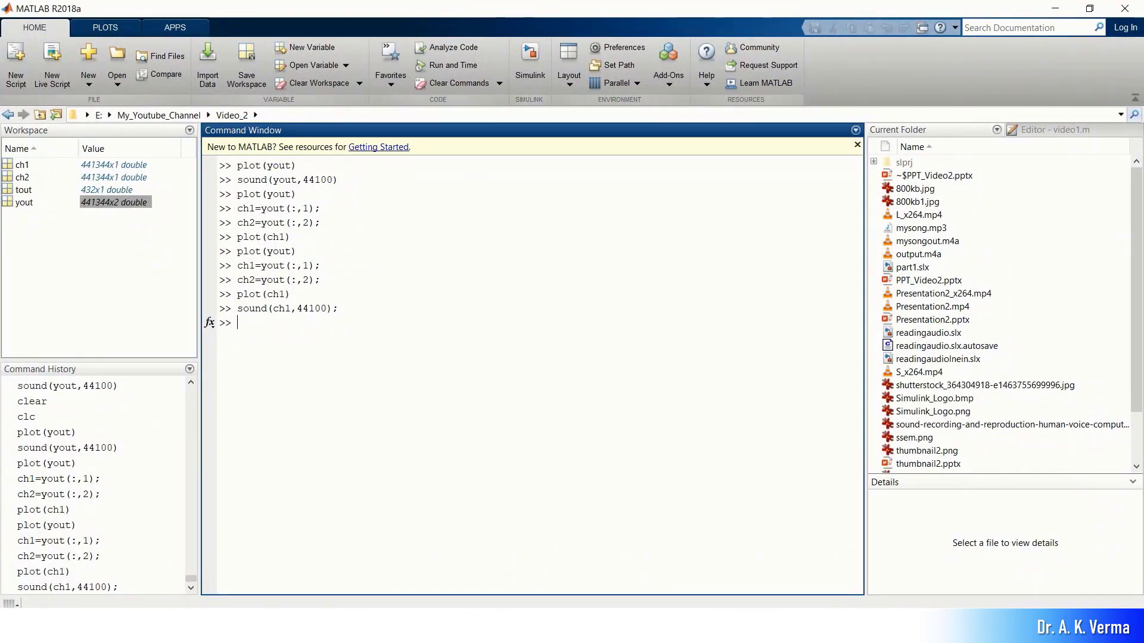
{"action": "left_click", "coordinate": [24, 203]}
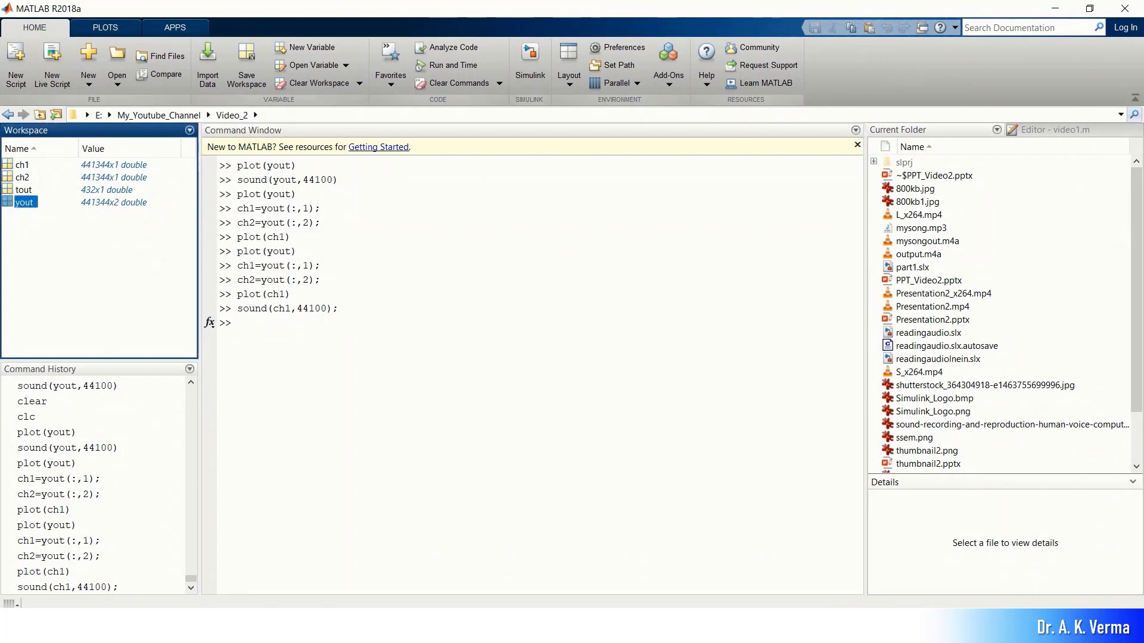
{"action": "left_click", "coordinate": [113, 202]}
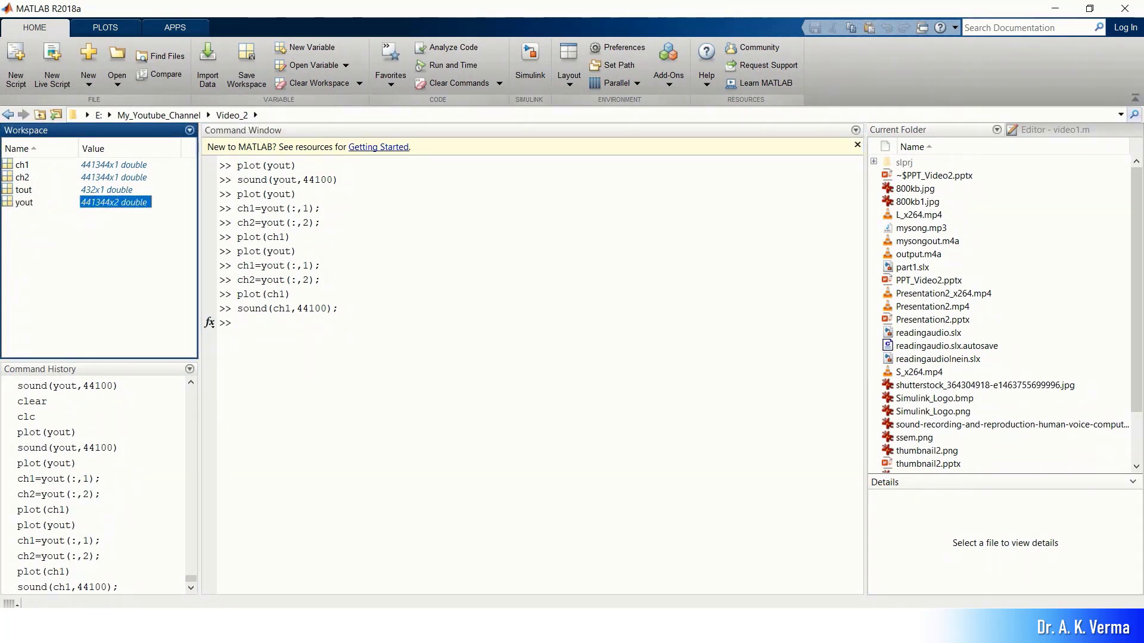
{"action": "left_click", "coordinate": [115, 262]}
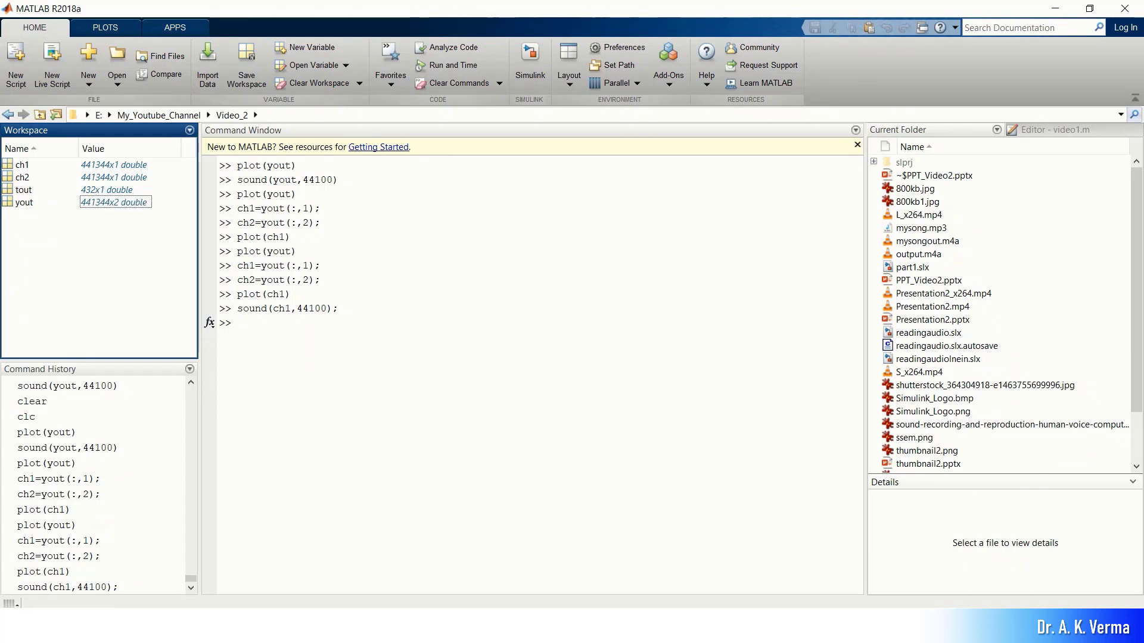
Plot yout with plot(yout), inspect the two-channel waveform in the maximized figure and close it.
{"action": "double_click", "coordinate": [46, 433]}
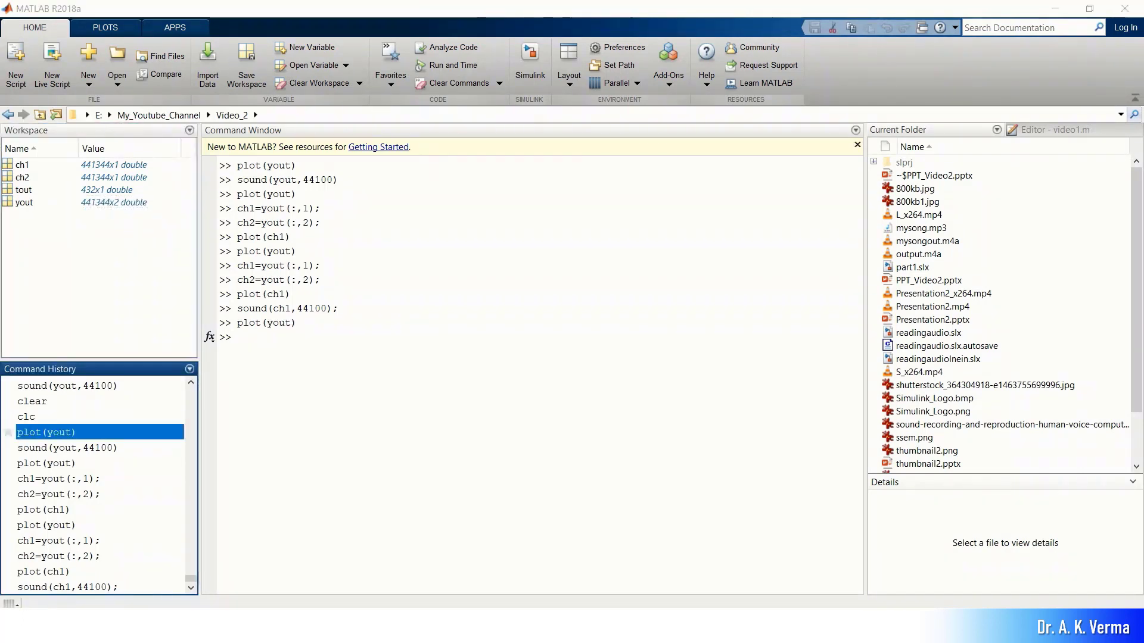
{"action": "left_click", "coordinate": [727, 26]}
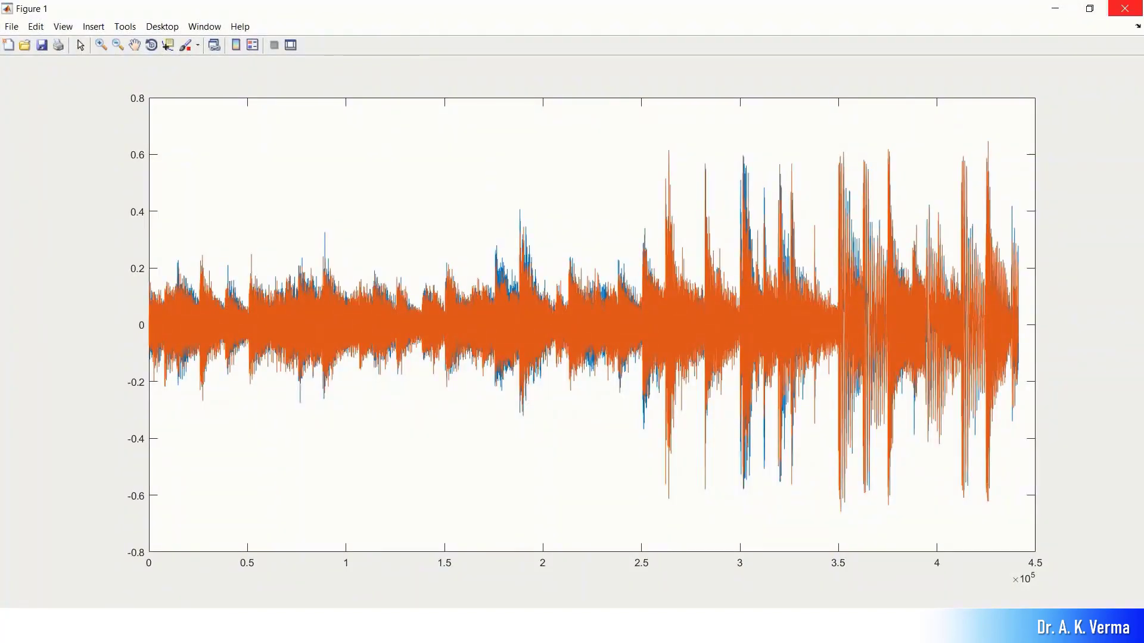
{"action": "left_click", "coordinate": [1124, 8]}
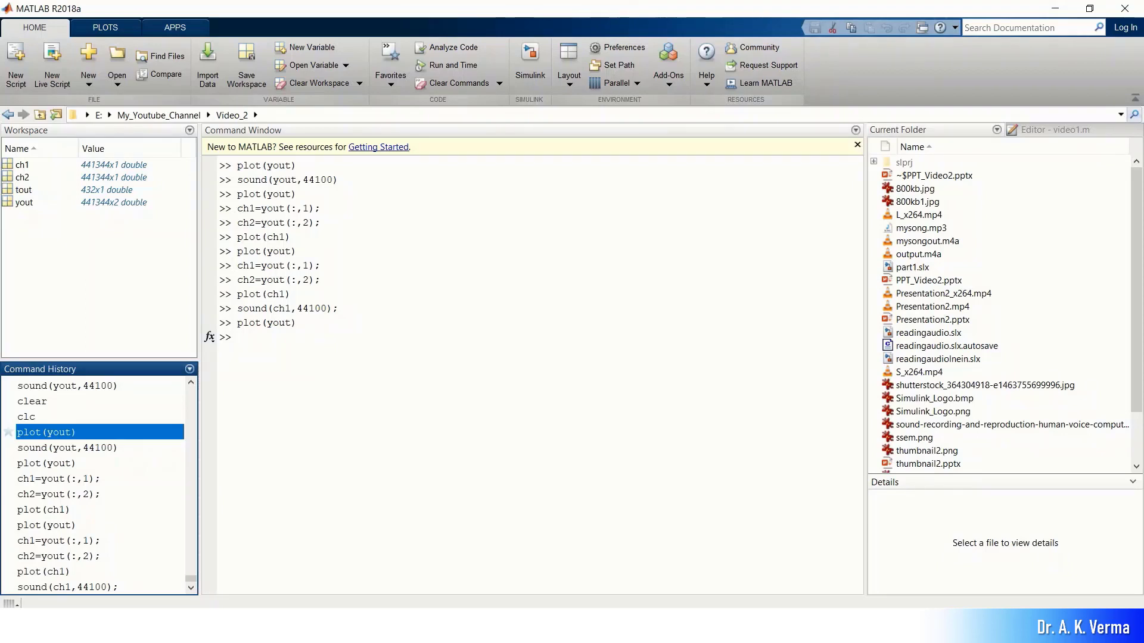
Split yout into ch1=yout(:,1) and ch2=yout(:,2), plot ch1, view its waveform maximized and close the figure.
{"action": "double_click", "coordinate": [58, 479]}
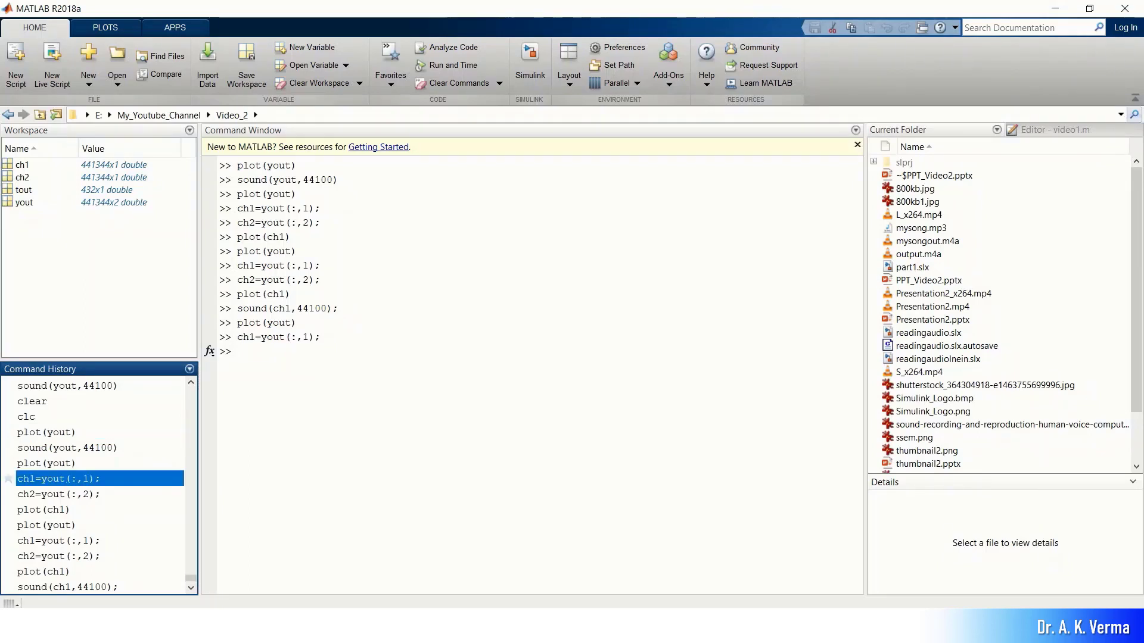
{"action": "double_click", "coordinate": [58, 494]}
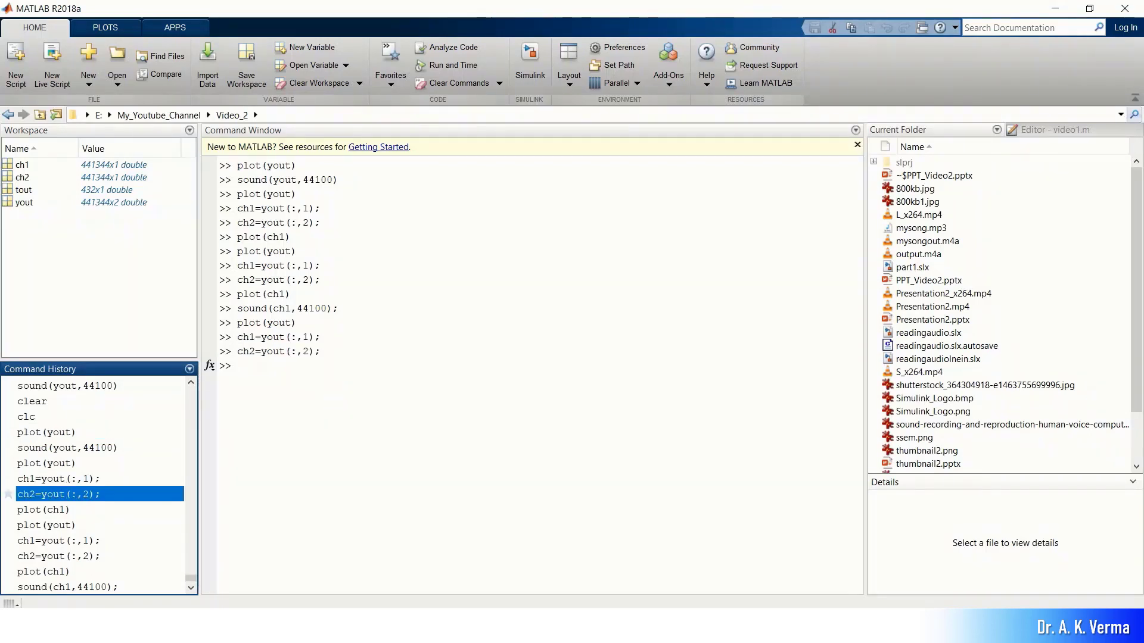
{"action": "double_click", "coordinate": [44, 510]}
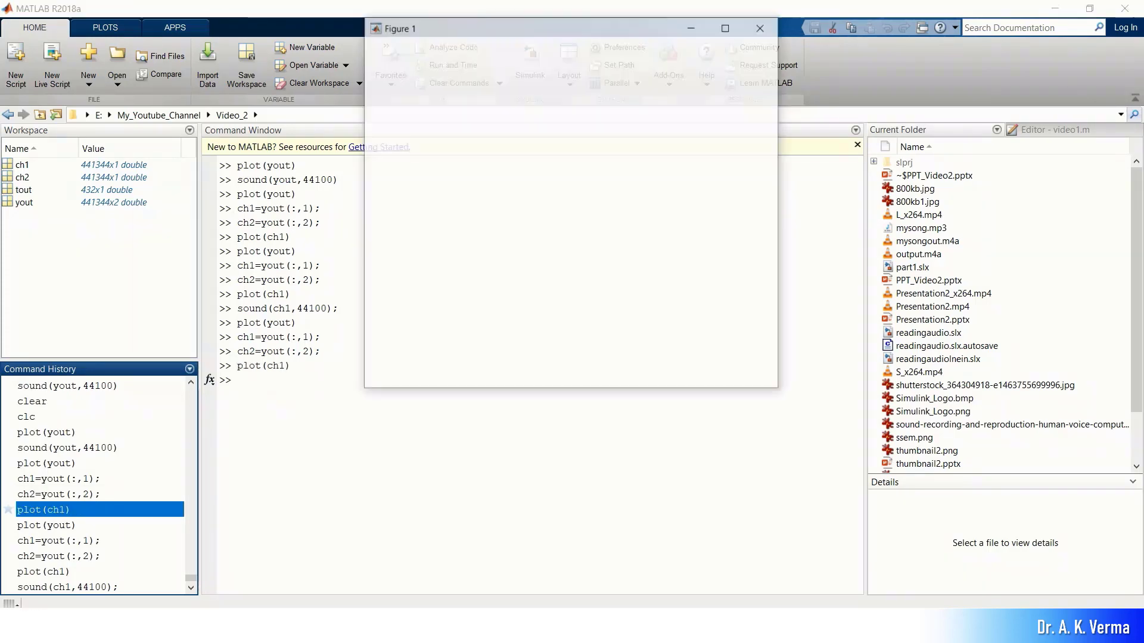
{"action": "left_click", "coordinate": [726, 27]}
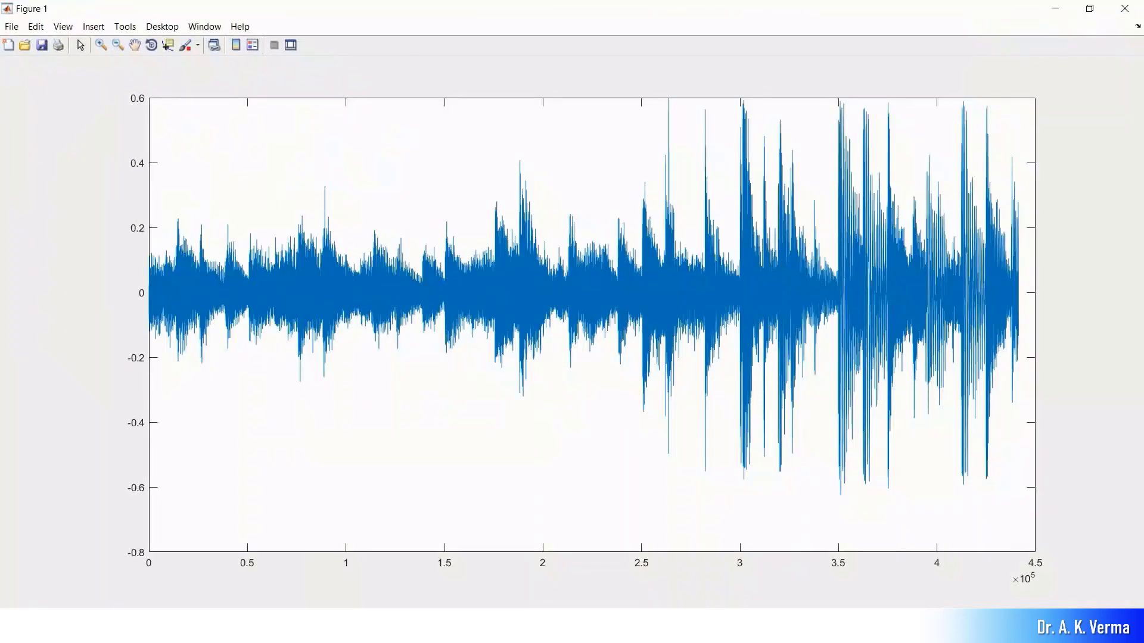
{"action": "left_click", "coordinate": [1125, 9]}
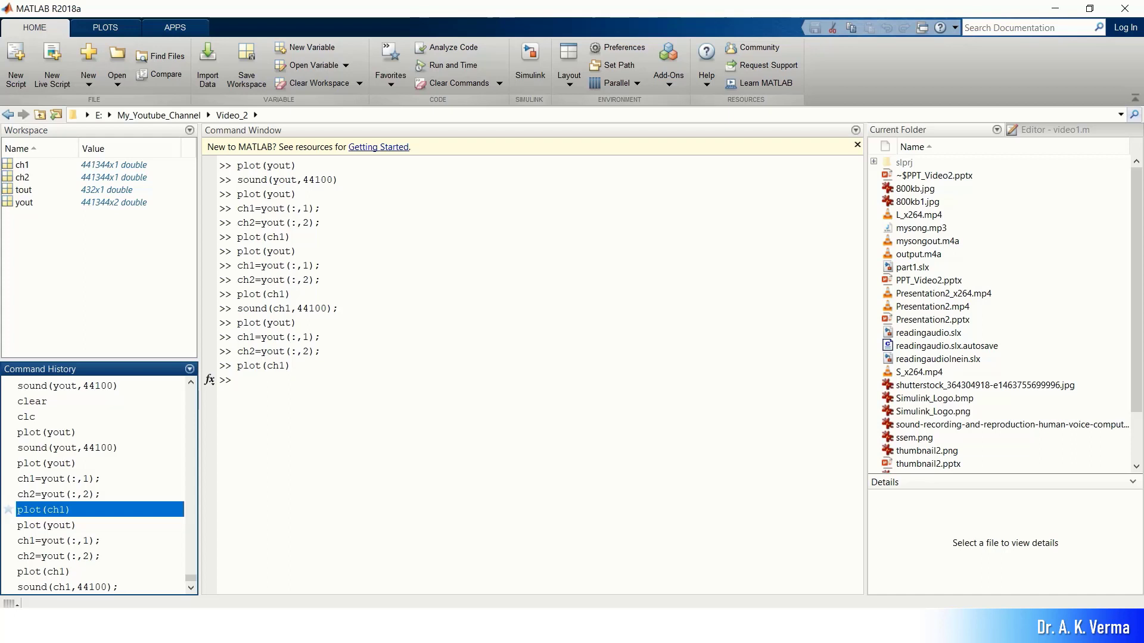
Play back the first channel with sound(ch1,44100); while raising the system volume, and mute the audio when finished.
{"action": "left_click", "coordinate": [67, 588]}
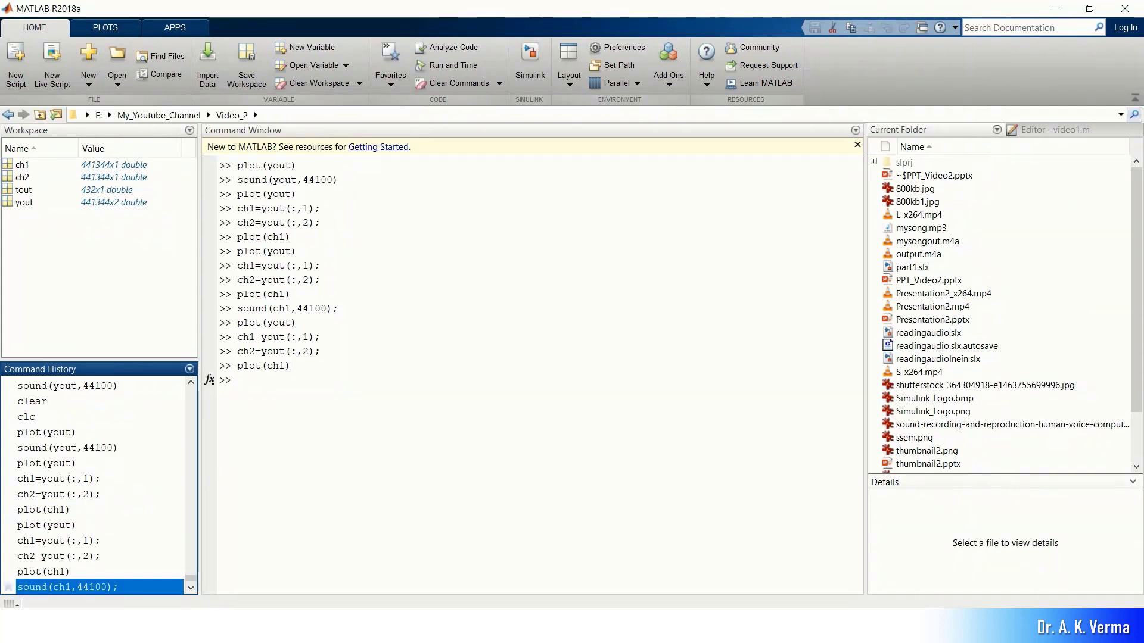
{"action": "key", "text": "Return"}
{"action": "key", "text": "XF86AudioRaiseVolume"}
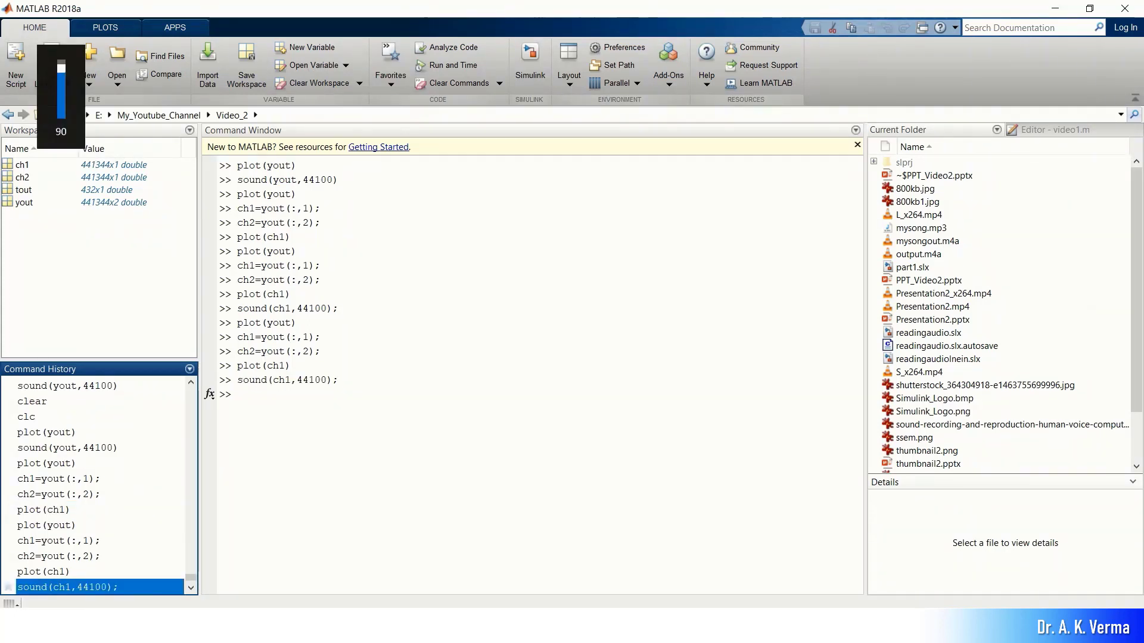
{"action": "key", "text": "XF86AudioRaiseVolume"}
{"action": "key", "text": "XF86AudioRaiseVolume"}
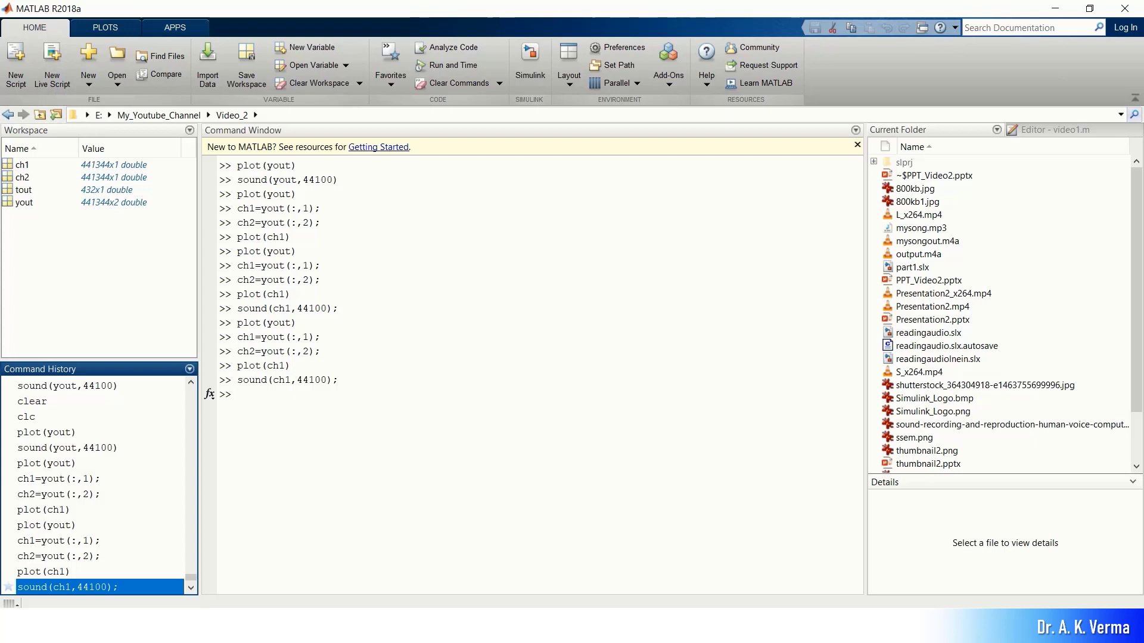
{"action": "key", "text": "XF86AudioMute"}
Switch to the presentation slide about recording audio from an external source via audio cable.
{"action": "left_click", "coordinate": [606, 625]}
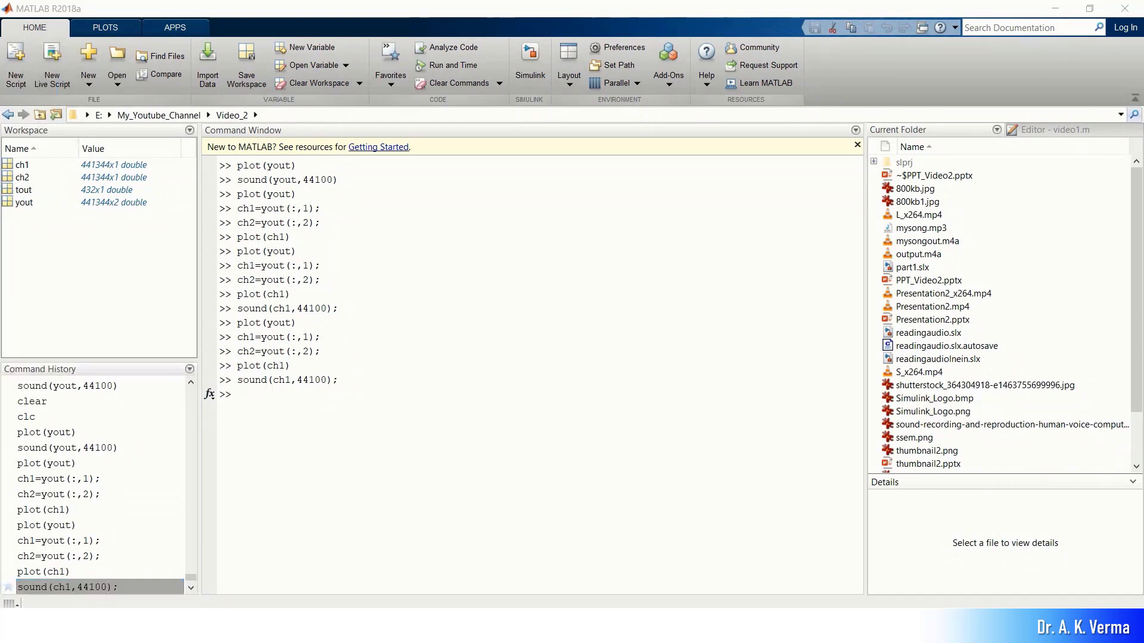
{"action": "left_click", "coordinate": [683, 563]}
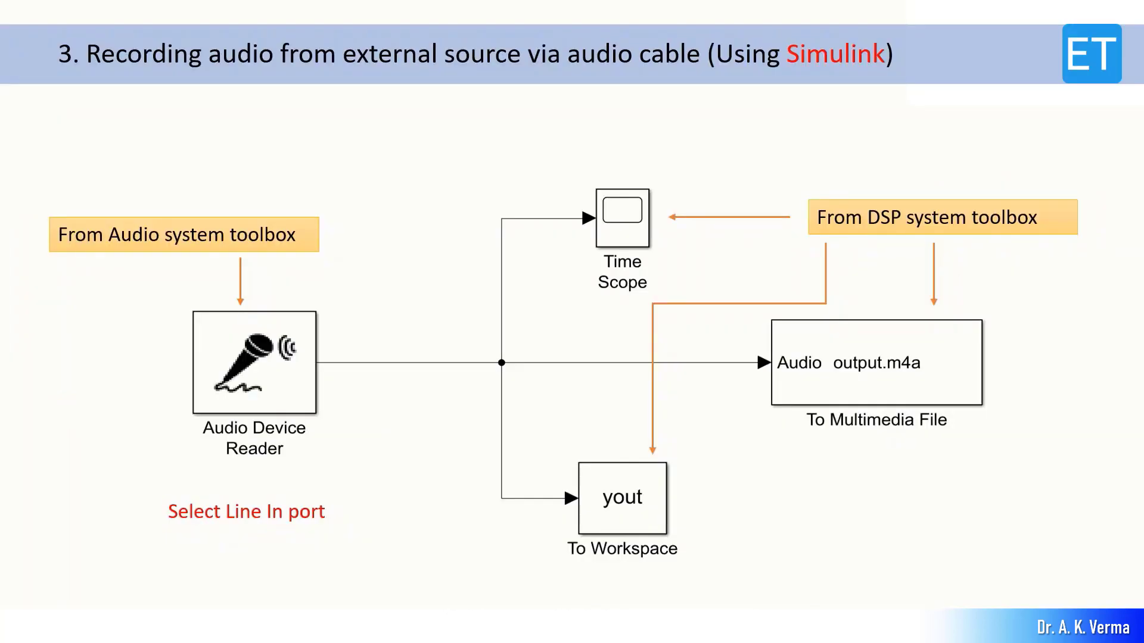